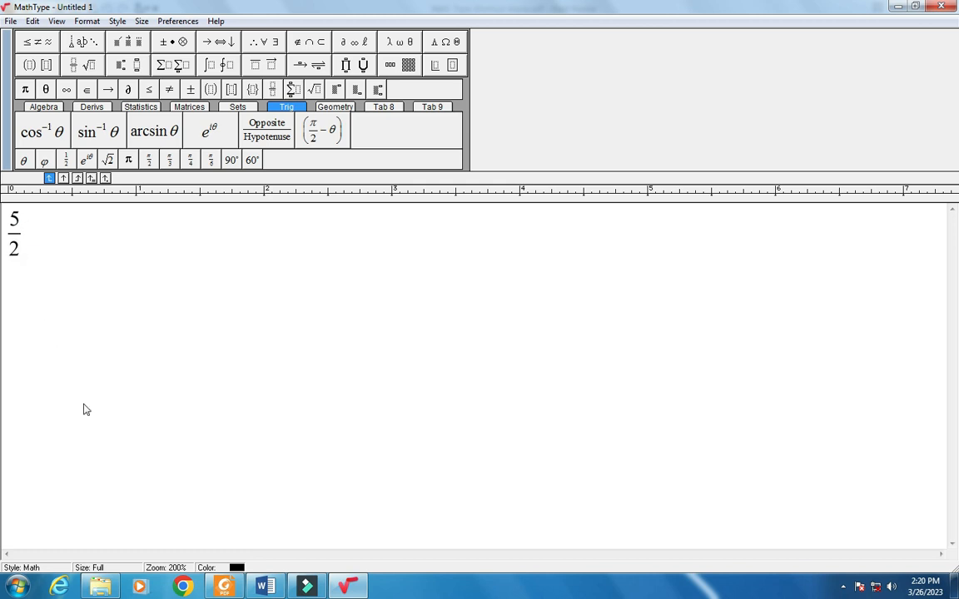
# Check the diagonal fraction entry in the Foxit Reader shortcut list and insert the diagonal fraction 5/3 after 5/2 in MathType.
pyautogui.click(224, 588)
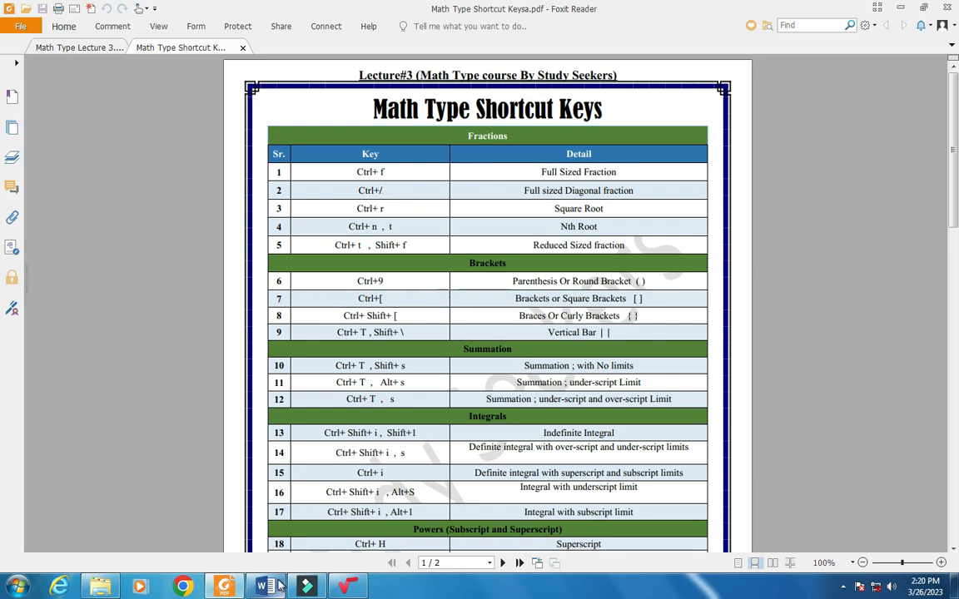
pyautogui.click(350, 590)
pyautogui.hotkey('ctrl', '/')
pyautogui.write('5/3')
pyautogui.press('BackSpace')
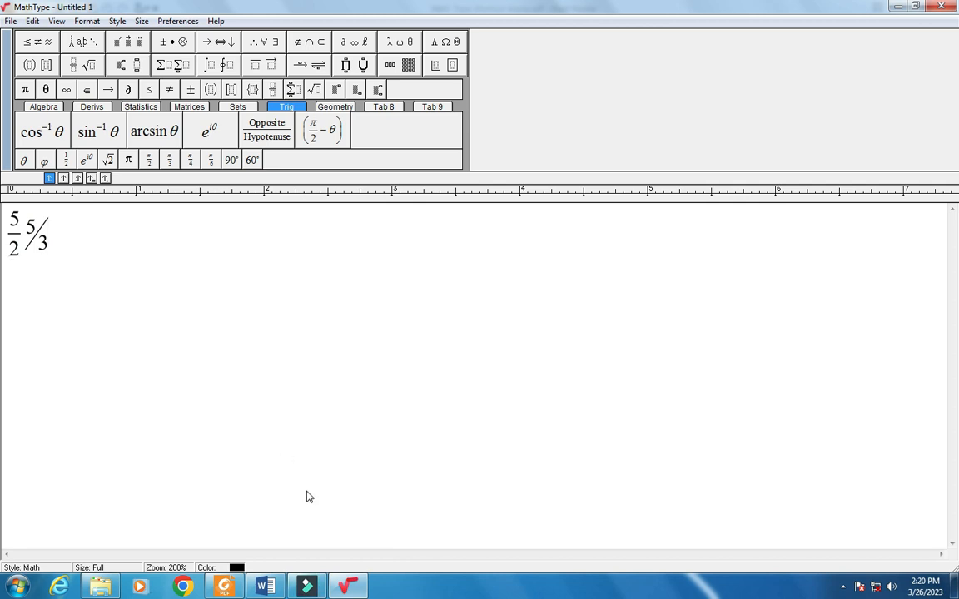
# Check the square root entry in the shortcut list and insert an empty square root after the diagonal fraction.
pyautogui.hotkey('alt', 'Tab')
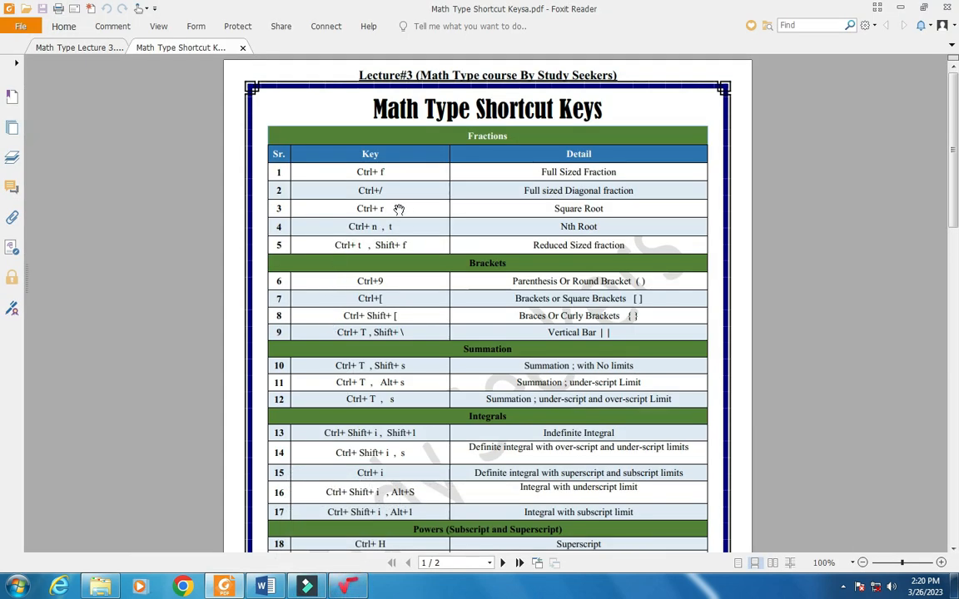
pyautogui.click(347, 588)
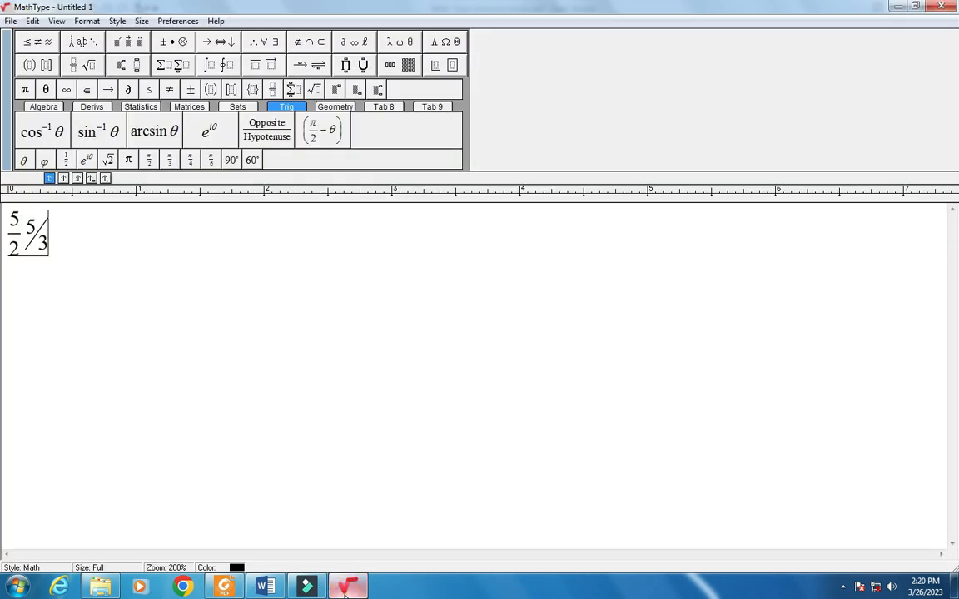
pyautogui.hotkey('ctrl', 'r')
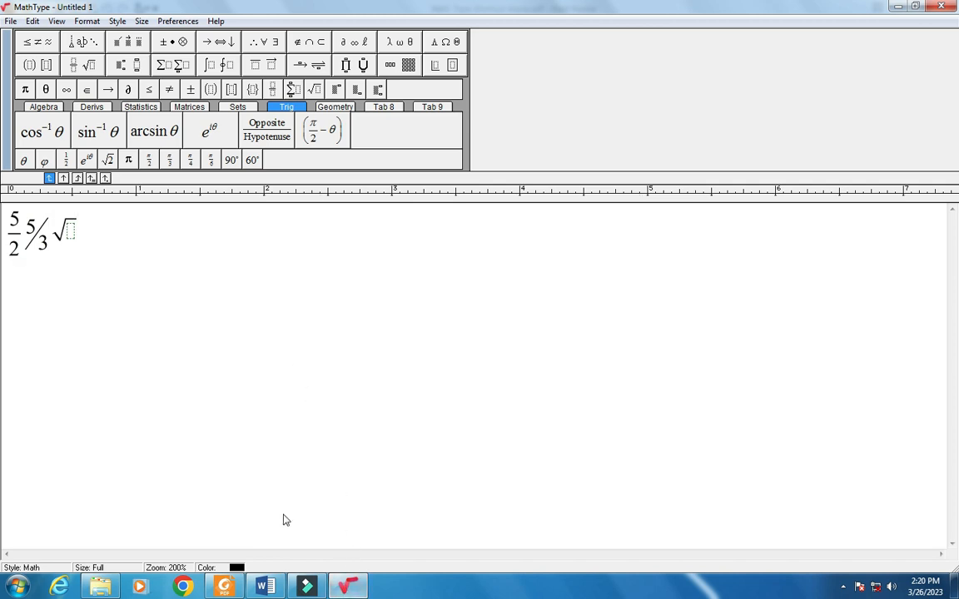
# Start a new line below the expression, try the listed Nth Root shortcut there, and close the extra blank equation window.
pyautogui.click(350, 589)
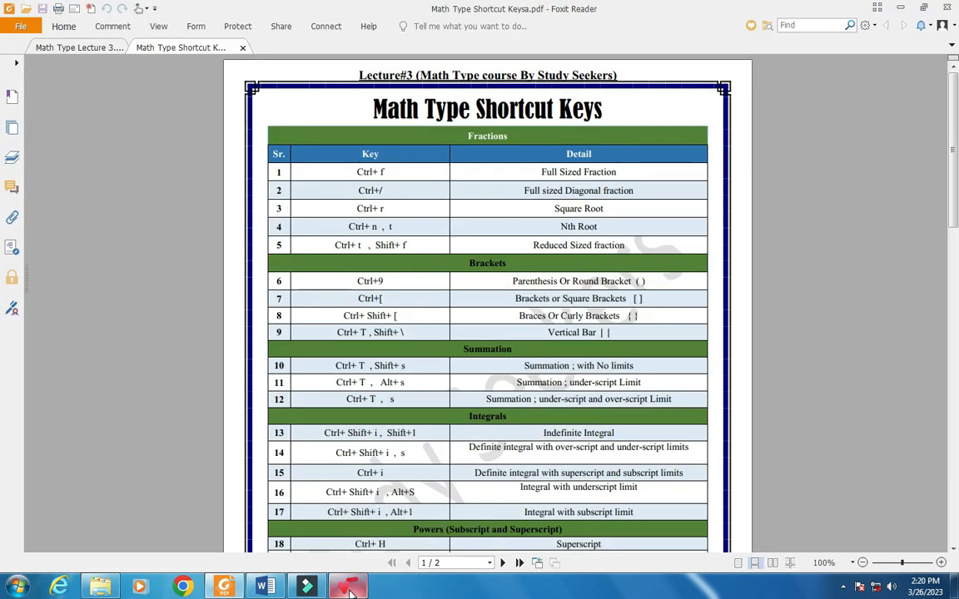
pyautogui.click(350, 590)
pyautogui.press('Return')
pyautogui.hotkey('ctrl', 'n')
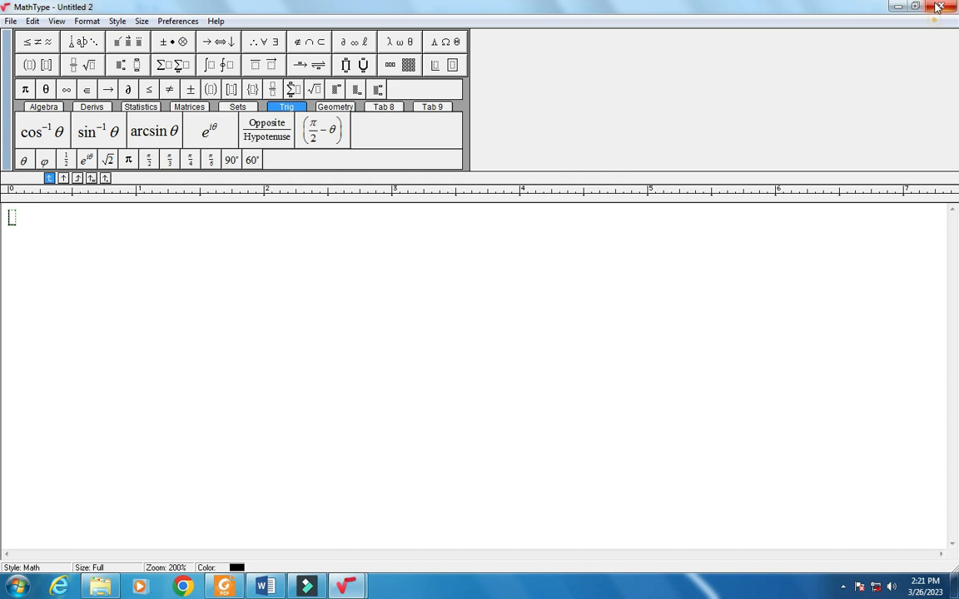
pyautogui.click(938, 7)
pyautogui.click(20, 278)
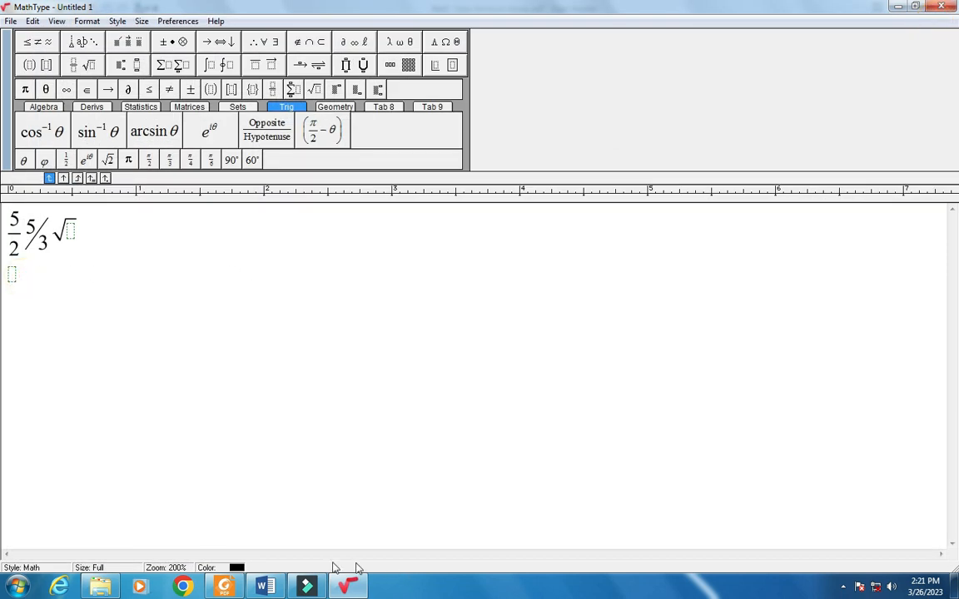
# Recheck the Nth Root entry in the PDF shortcut list and open a new blank MathType equation.
pyautogui.click(263, 587)
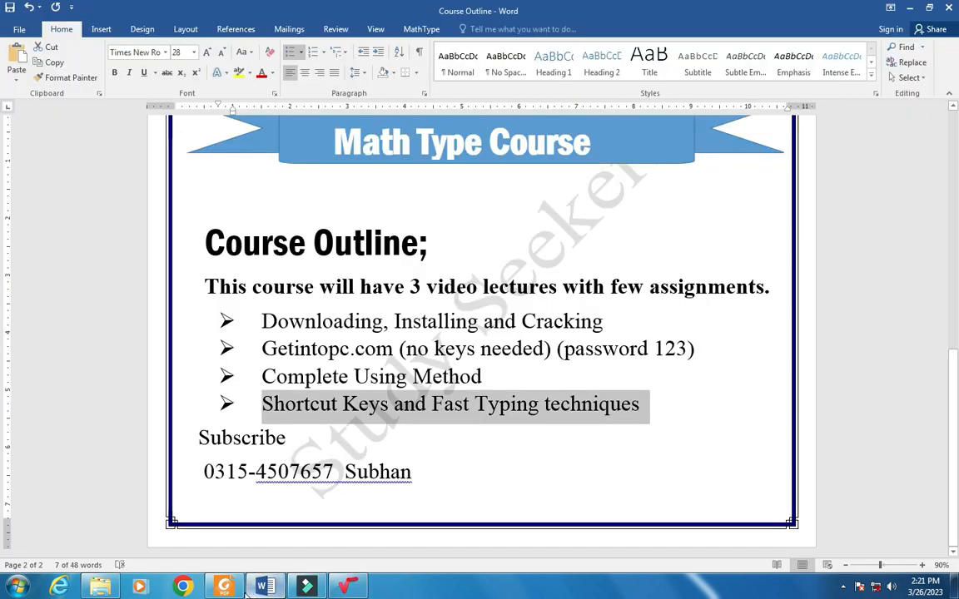
pyautogui.click(223, 587)
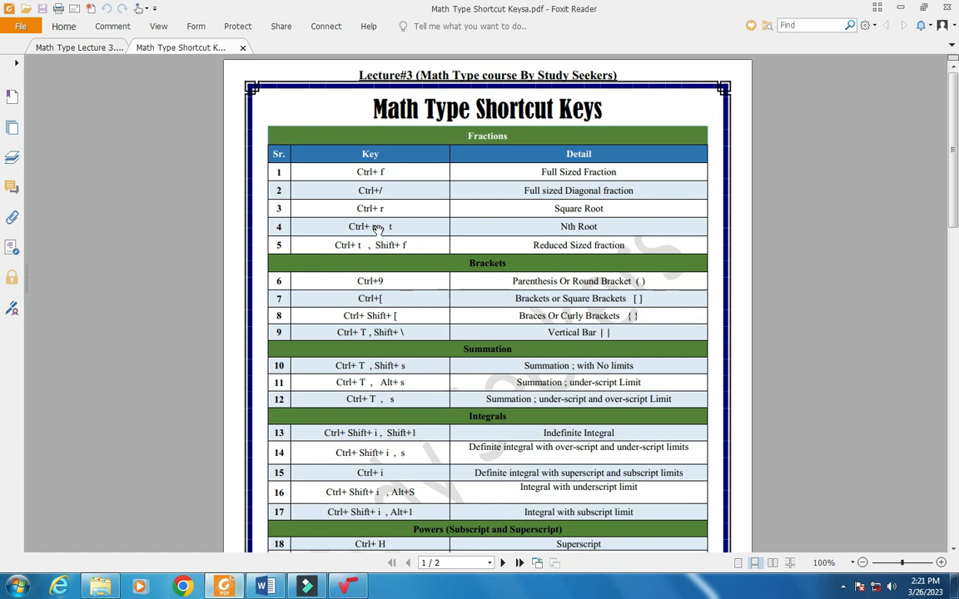
pyautogui.click(306, 587)
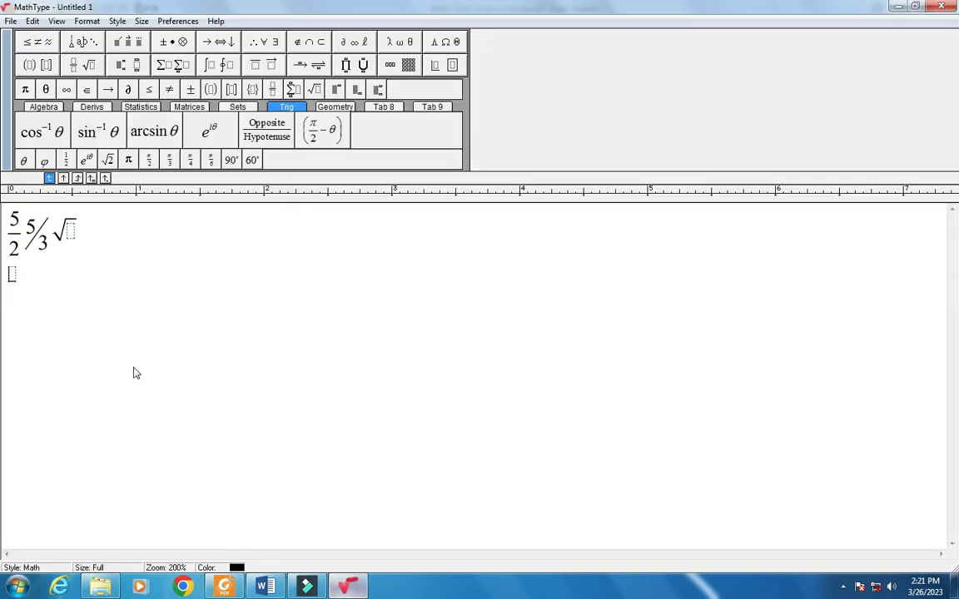
pyautogui.hotkey('ctrl', 'n')
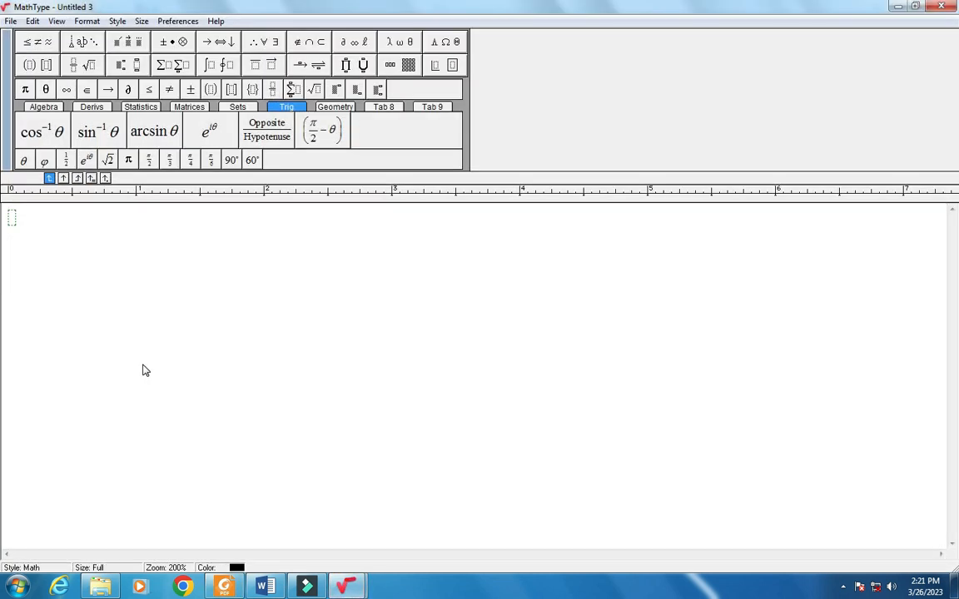
# Try inserting an nth root template in the new equation, recheck the PDF shortcut list, and clear the equation.
pyautogui.write('t')
pyautogui.hotkey('ctrl', 't')
pyautogui.press('r')
pyautogui.click(268, 588)
pyautogui.click(223, 588)
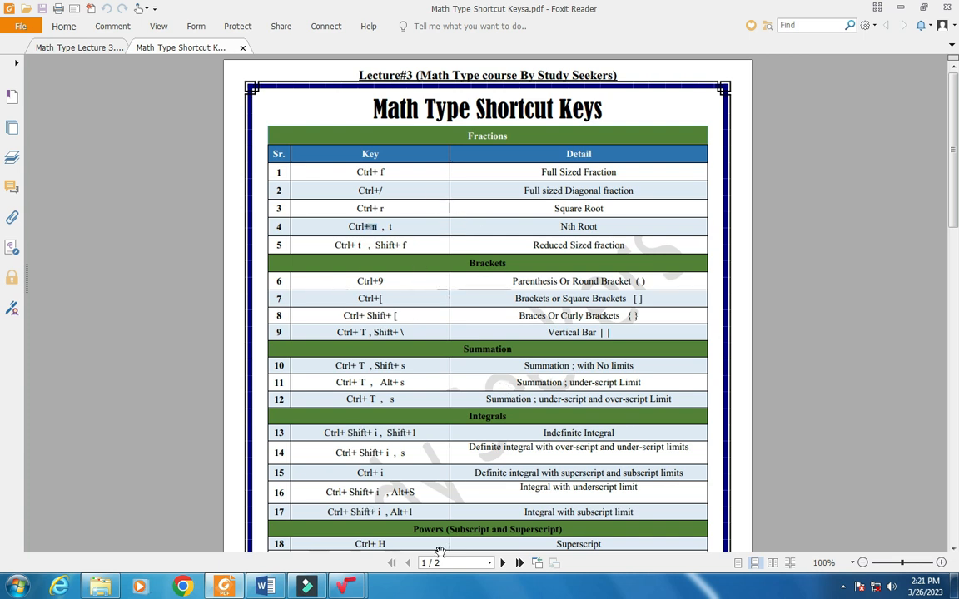
pyautogui.click(355, 590)
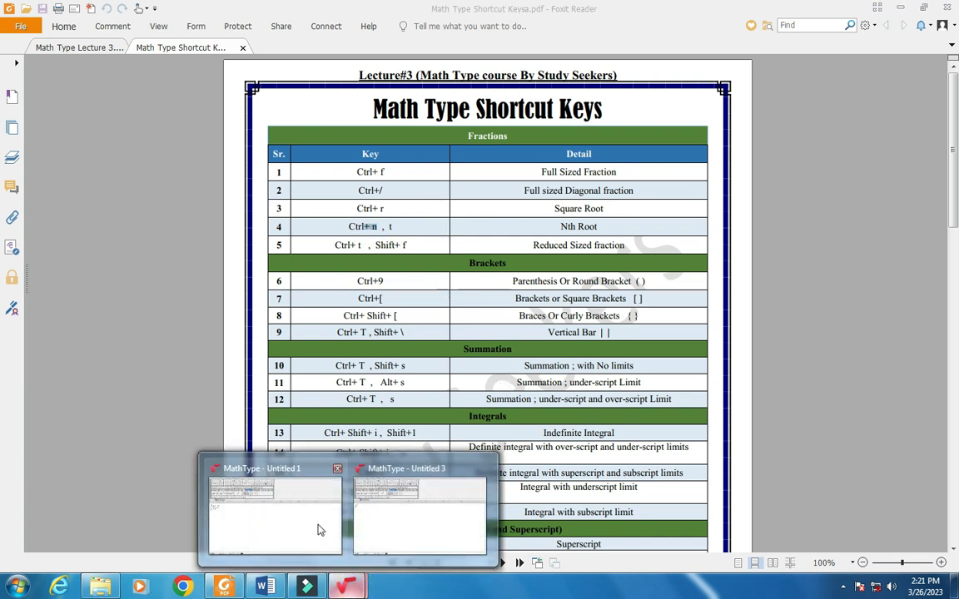
pyautogui.click(379, 519)
pyautogui.press('BackSpace')
pyautogui.press('BackSpace')
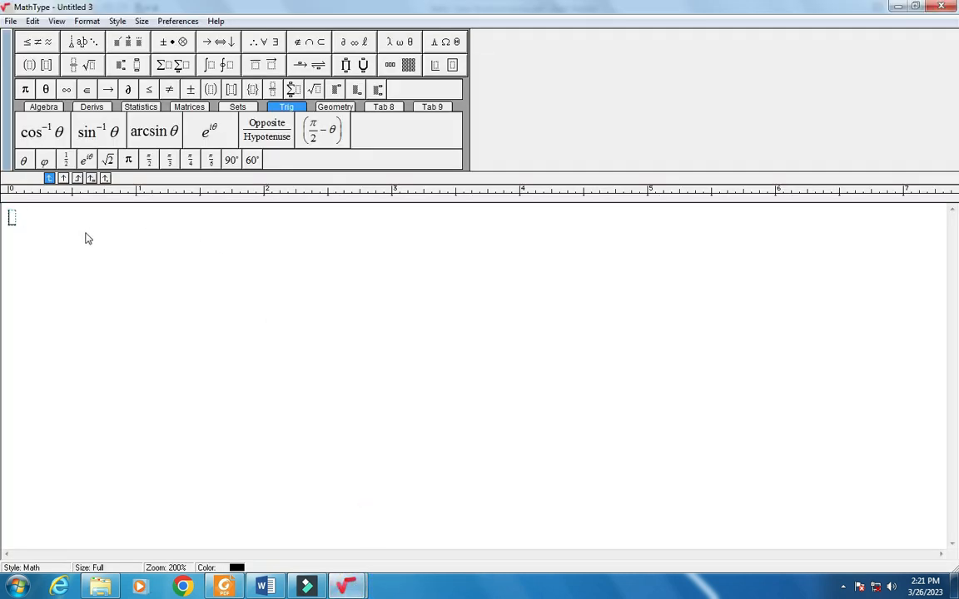
# Insert an empty nth root template in the cleared equation and delete it.
pyautogui.hotkey('ctrl', 't')
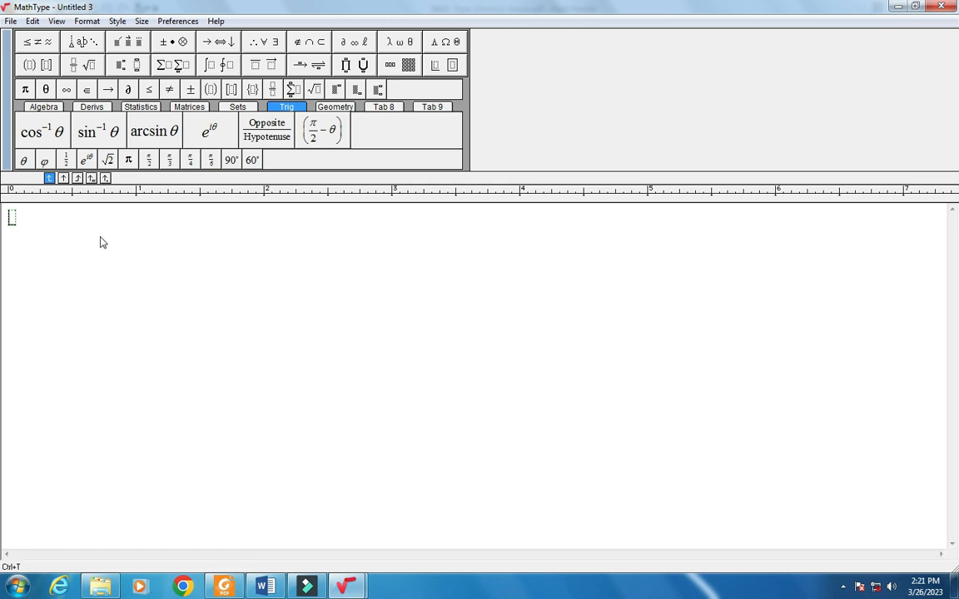
pyautogui.press('r')
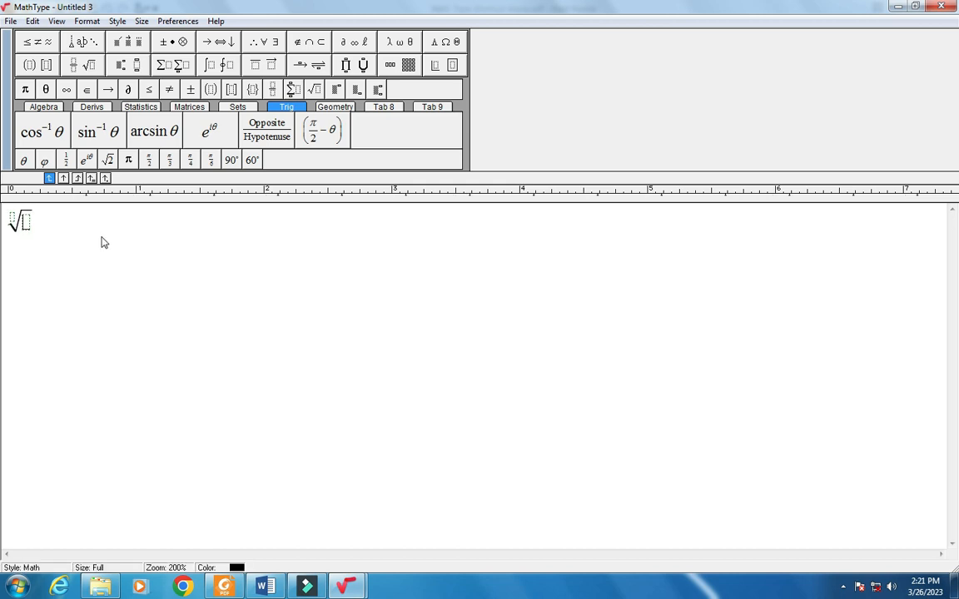
pyautogui.press('BackSpace')
pyautogui.press('BackSpace')
# Insert the nth root template again and examine the matching entry among the fraction and radical templates.
pyautogui.hotkey('ctrl', 't')
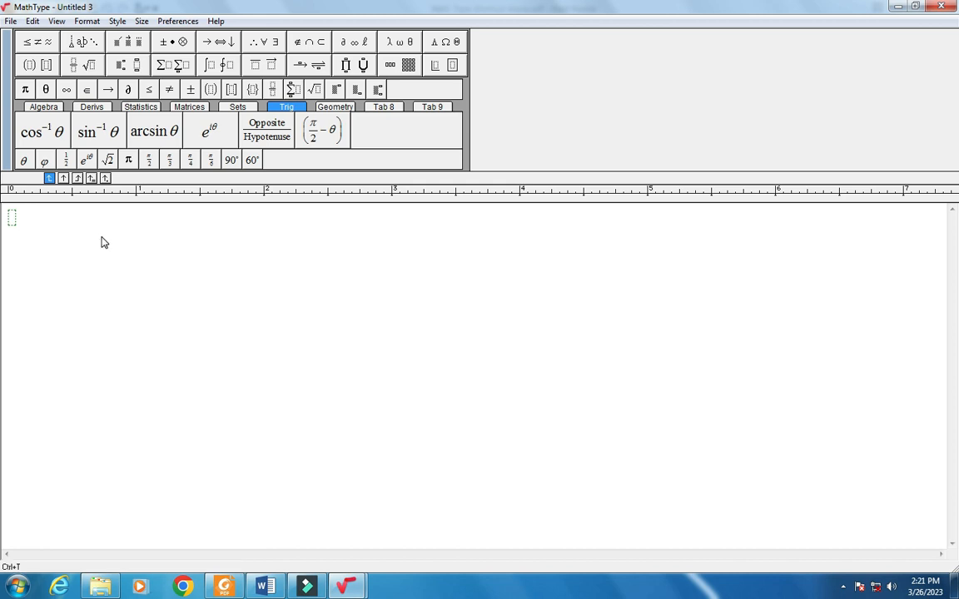
pyautogui.press('r')
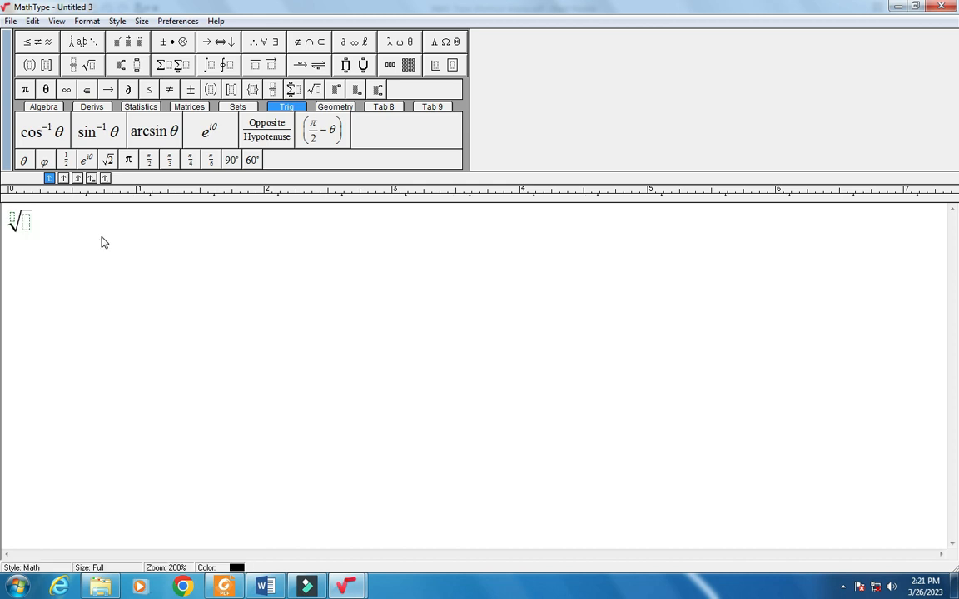
pyautogui.click(90, 67)
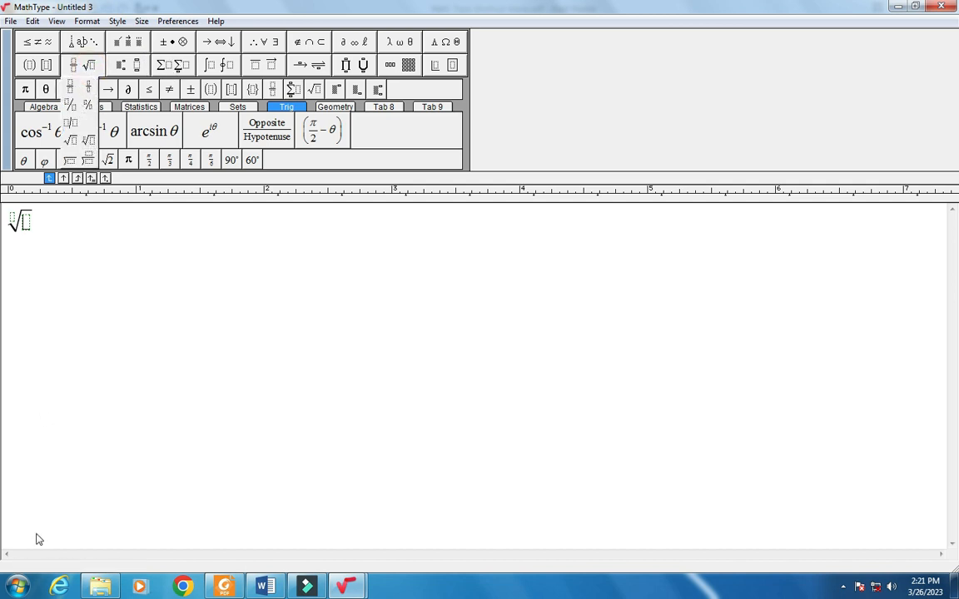
pyautogui.moveTo(90, 69)
pyautogui.click(74, 239)
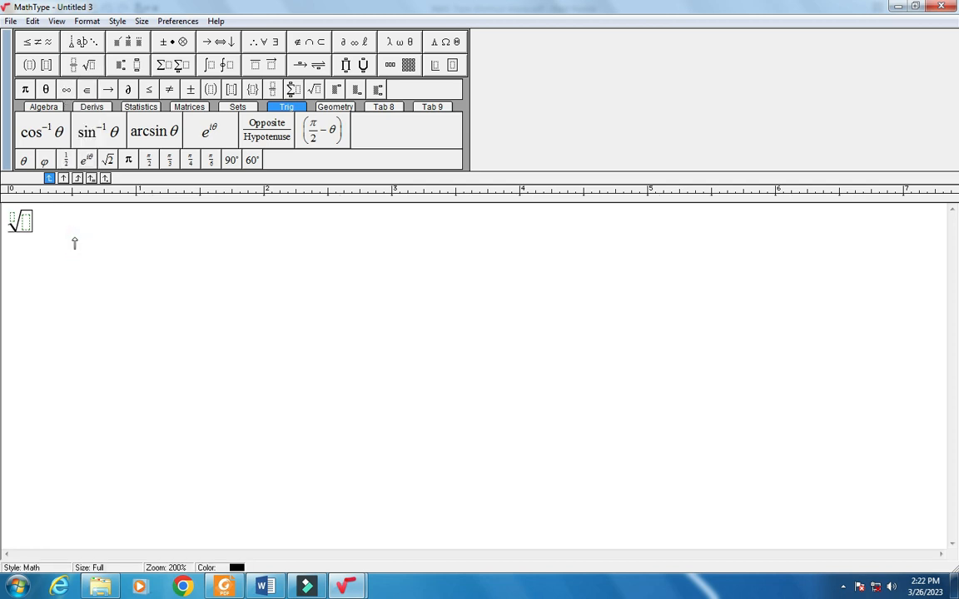
# Add a second empty nth root template beside the first and delete both.
pyautogui.hotkey('ctrl', 't')
pyautogui.write('n')
pyautogui.press('BackSpace')
pyautogui.hotkey('ctrl', 't')
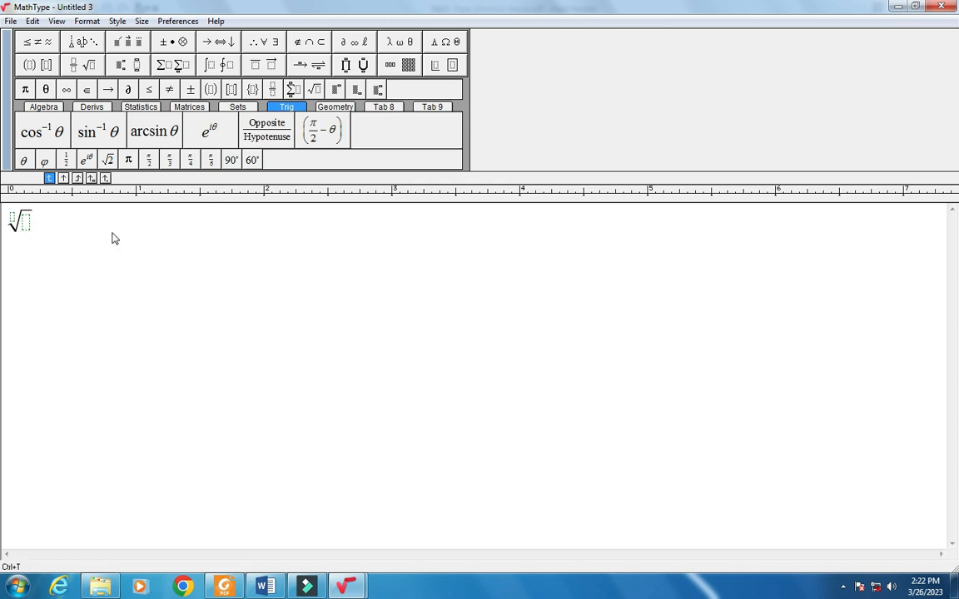
pyautogui.press('r')
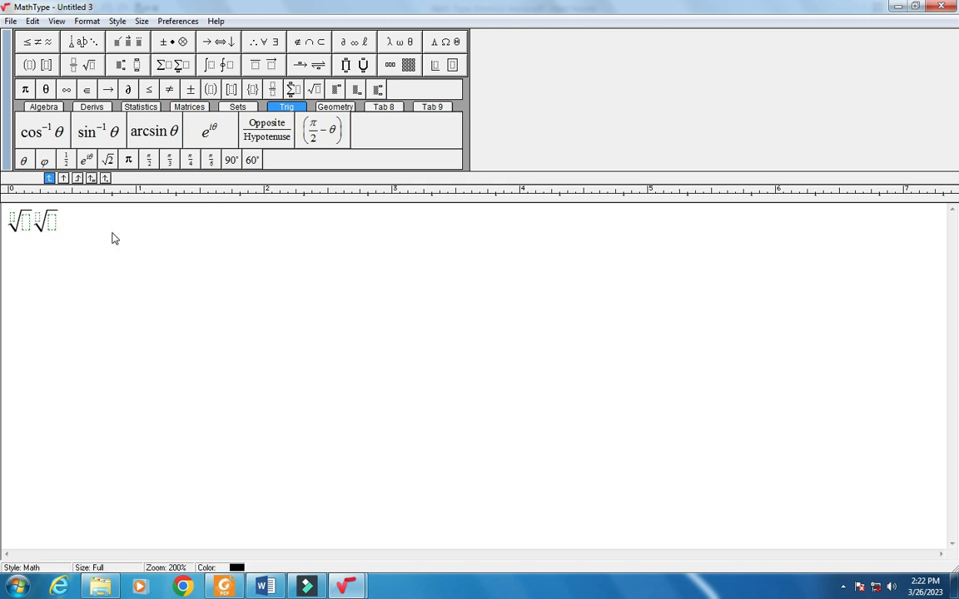
pyautogui.moveTo(110, 233); pyautogui.dragTo(4, 236)
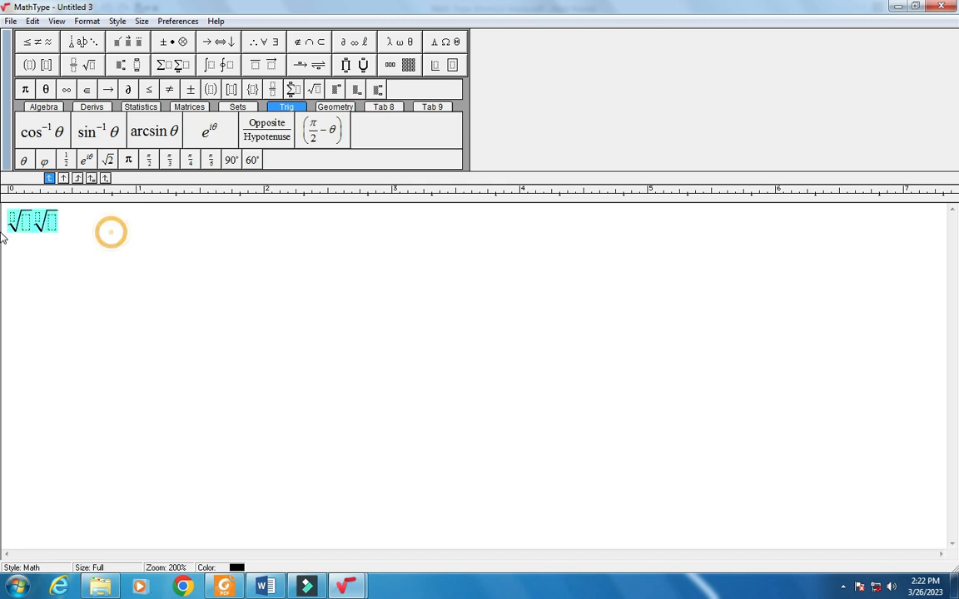
pyautogui.press('Delete')
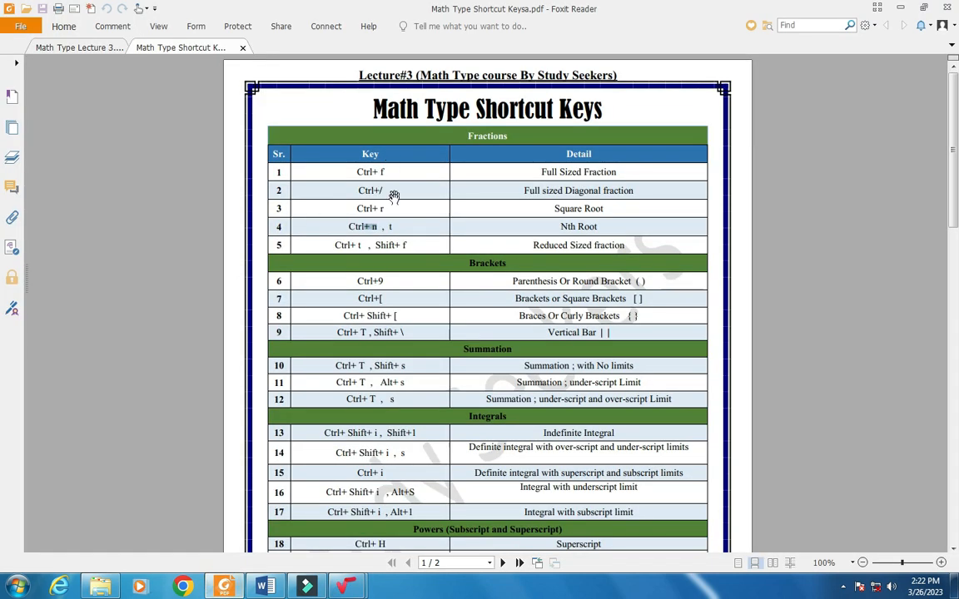
# Highlight the Reduced Sized fraction shortcut in the PDF, and insert that fraction twice in the blank equation, undoing it each time.
pyautogui.click(224, 586)
pyautogui.moveTo(408, 245); pyautogui.dragTo(335, 245)
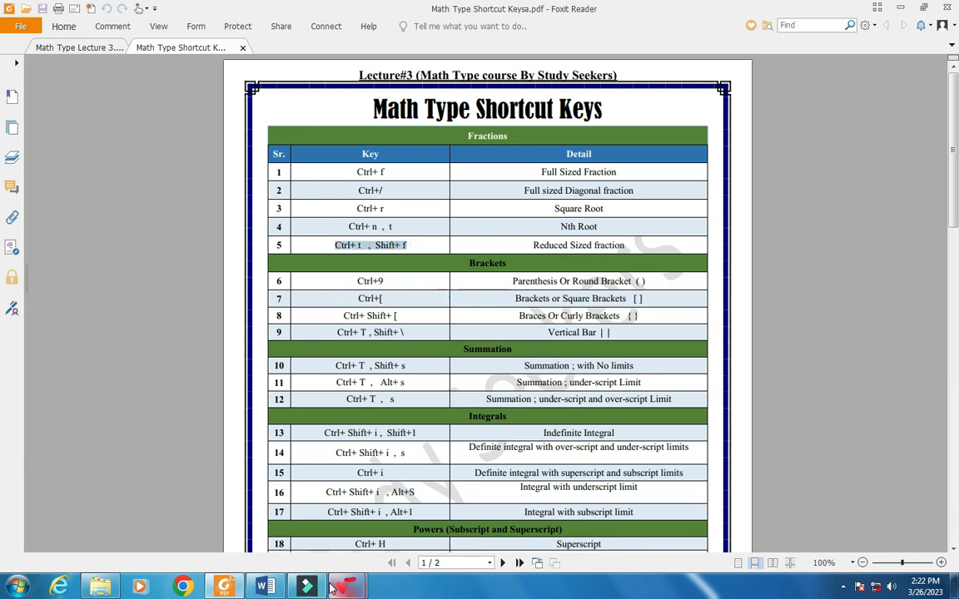
pyautogui.moveTo(340, 589)
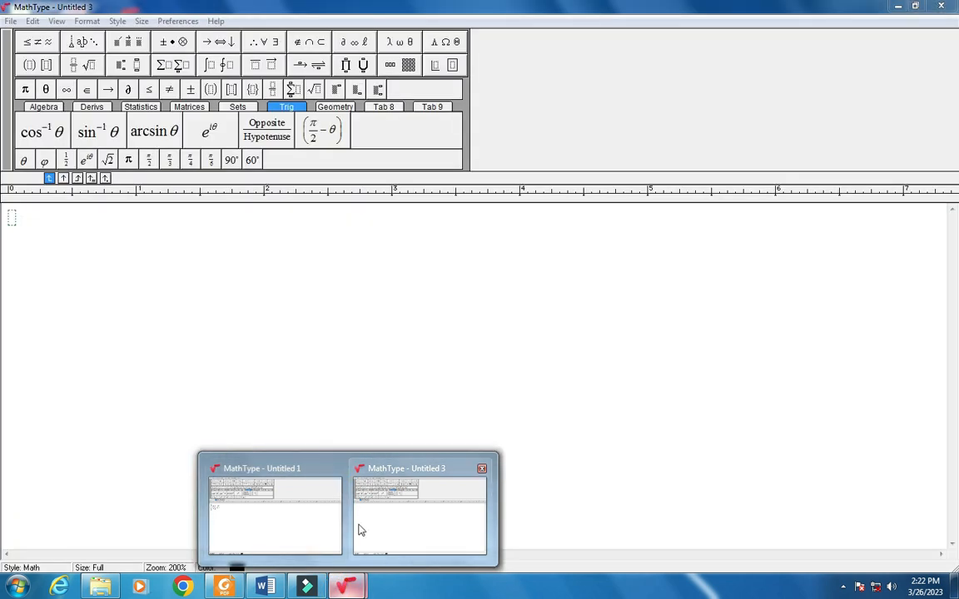
pyautogui.click(374, 523)
pyautogui.click(495, 351)
pyautogui.click(240, 285)
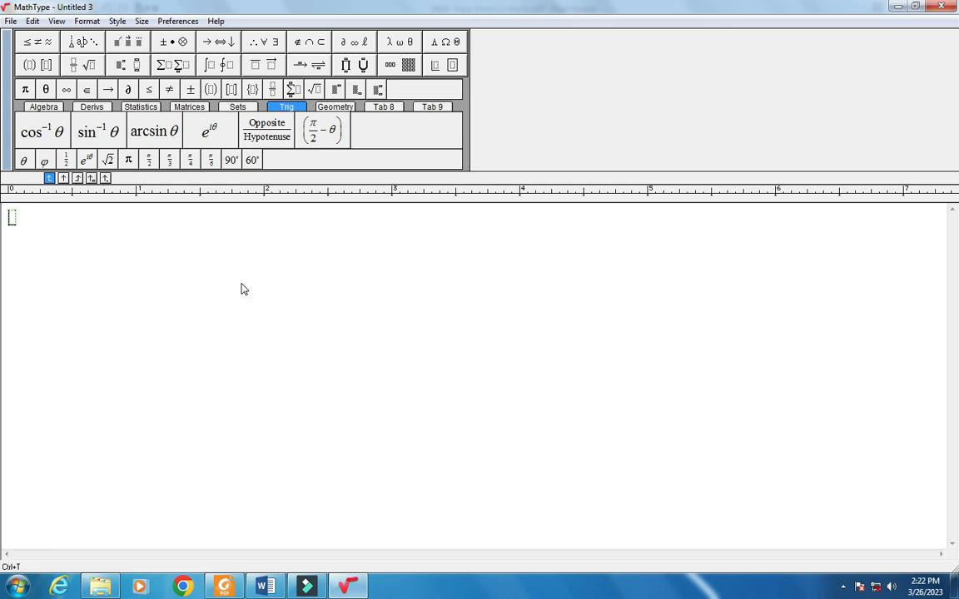
pyautogui.press('f')
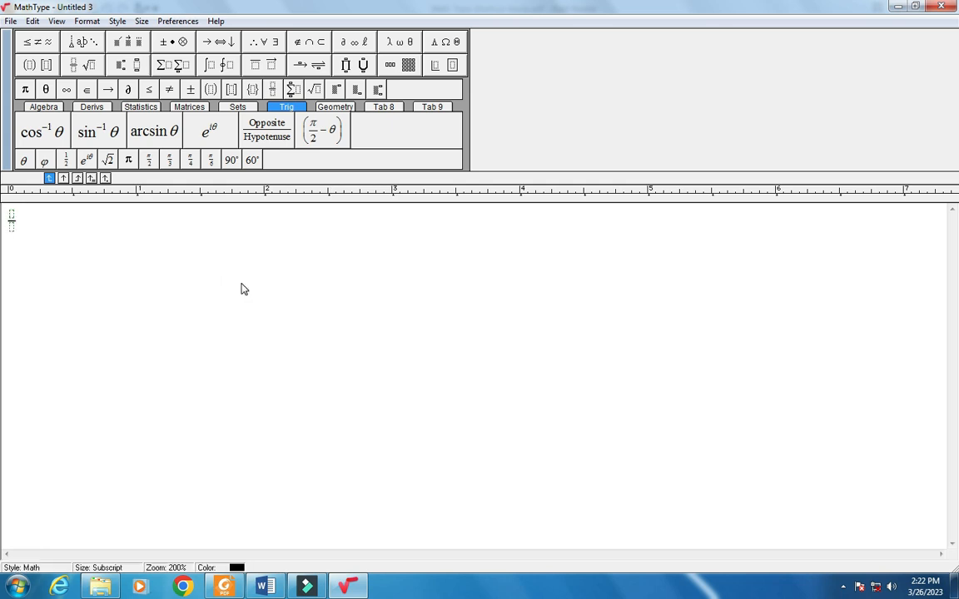
pyautogui.hotkey('ctrl', 'z')
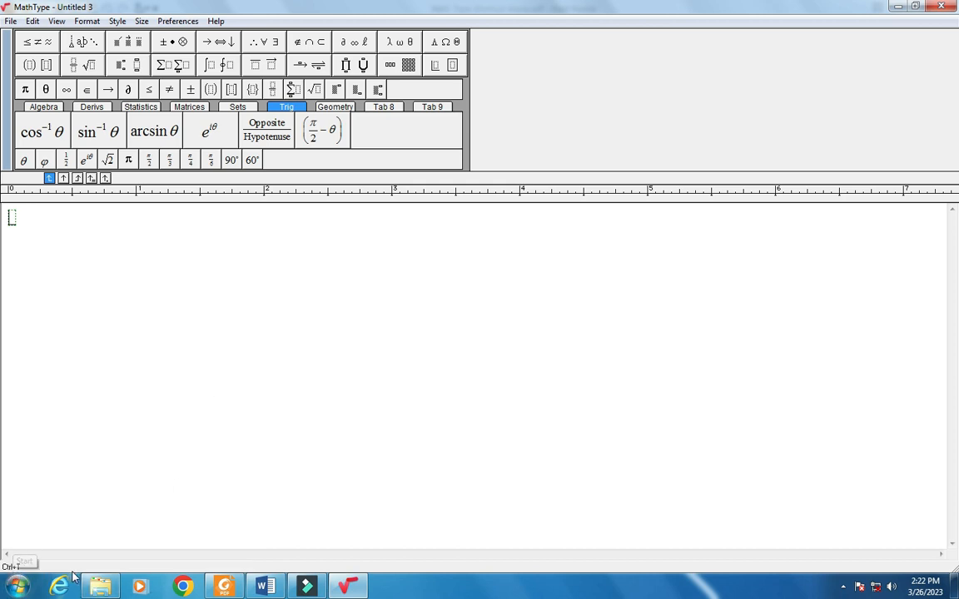
pyautogui.press('f')
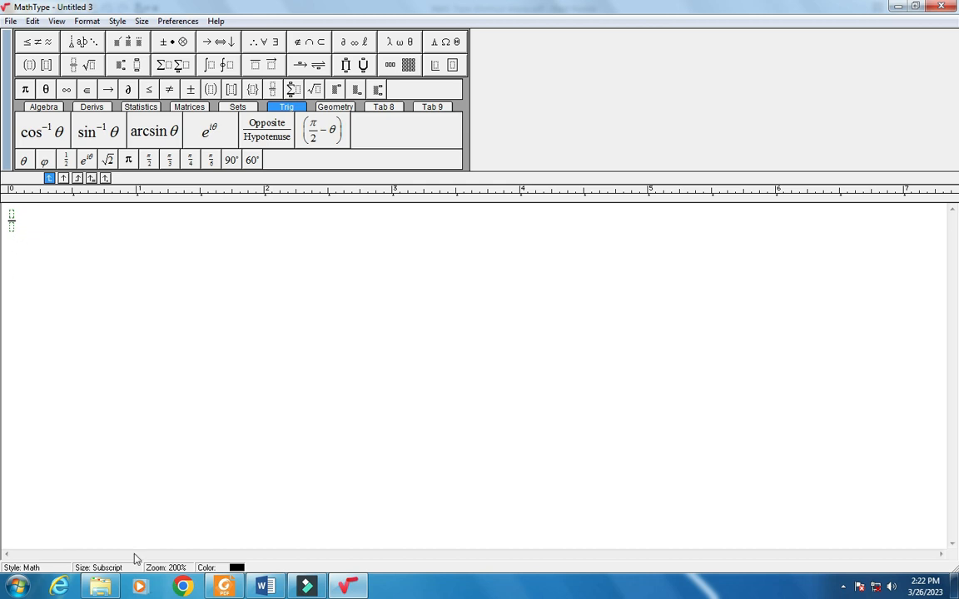
pyautogui.hotkey('ctrl', 'z')
# Return to the PDF bracket shortcuts, closing the stray Chrome window, and insert empty round brackets in MathType with a new line below.
pyautogui.click(265, 587)
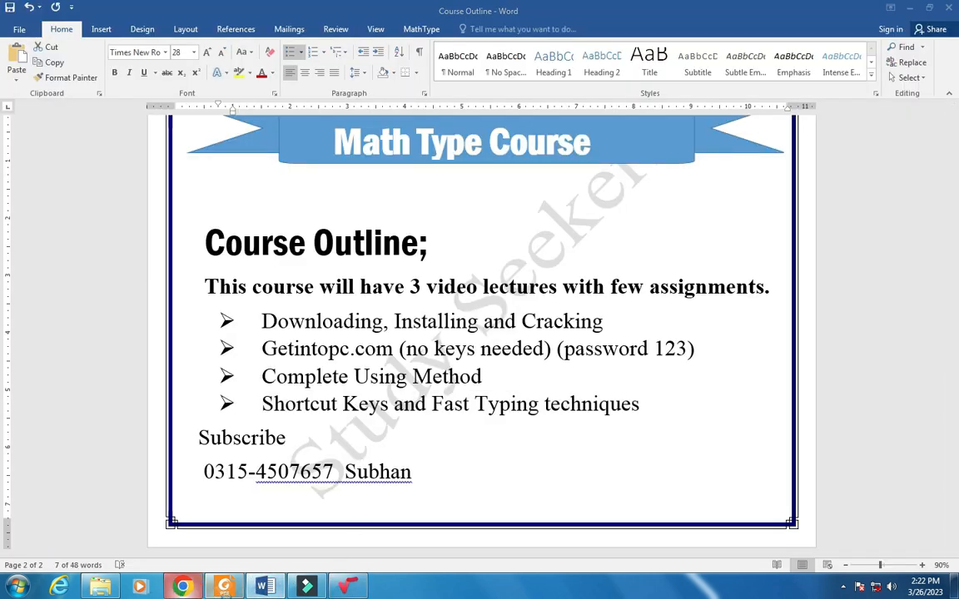
pyautogui.click(223, 587)
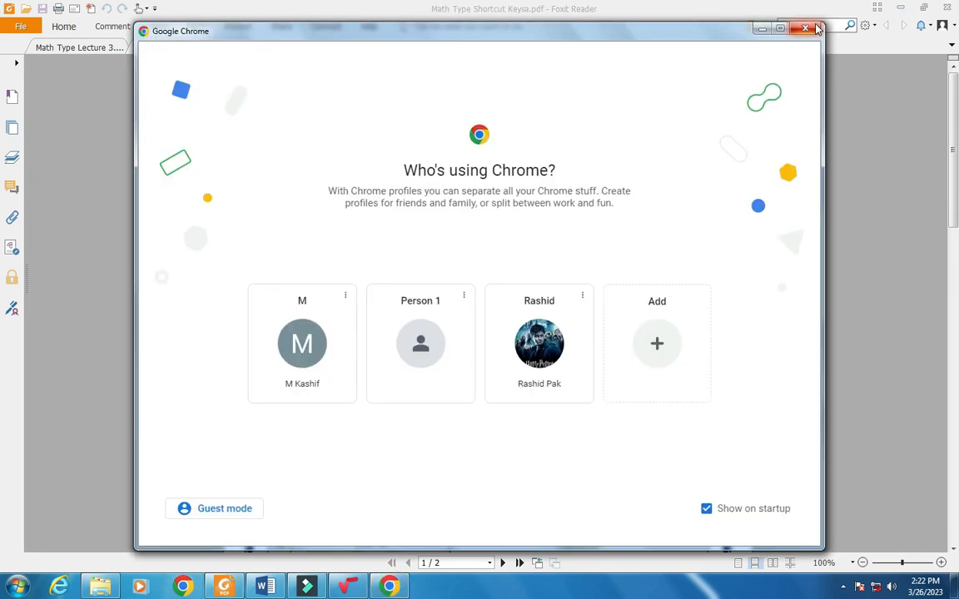
pyautogui.click(814, 29)
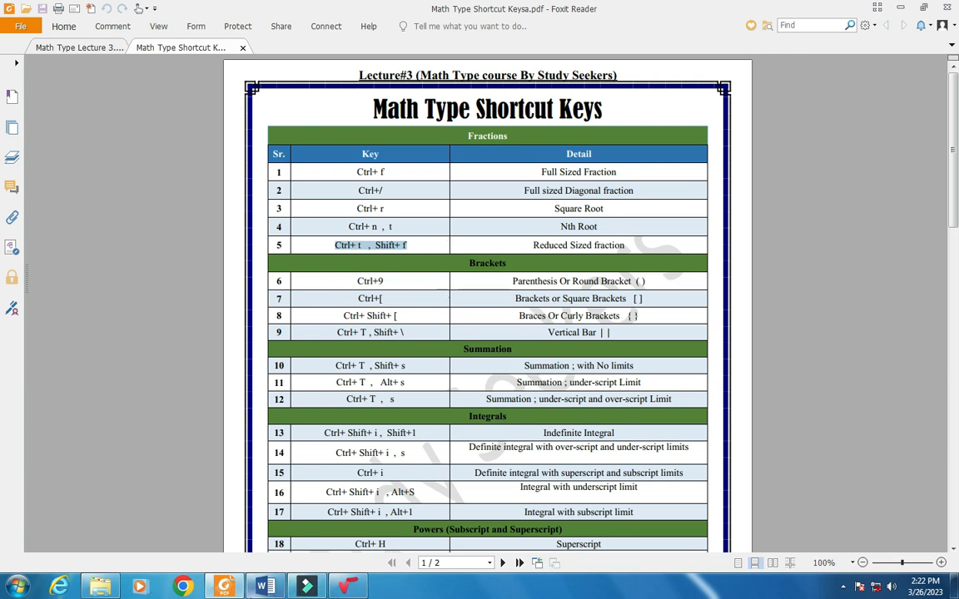
pyautogui.click(308, 587)
pyautogui.hotkey('ctrl', '9')
pyautogui.press('Return')
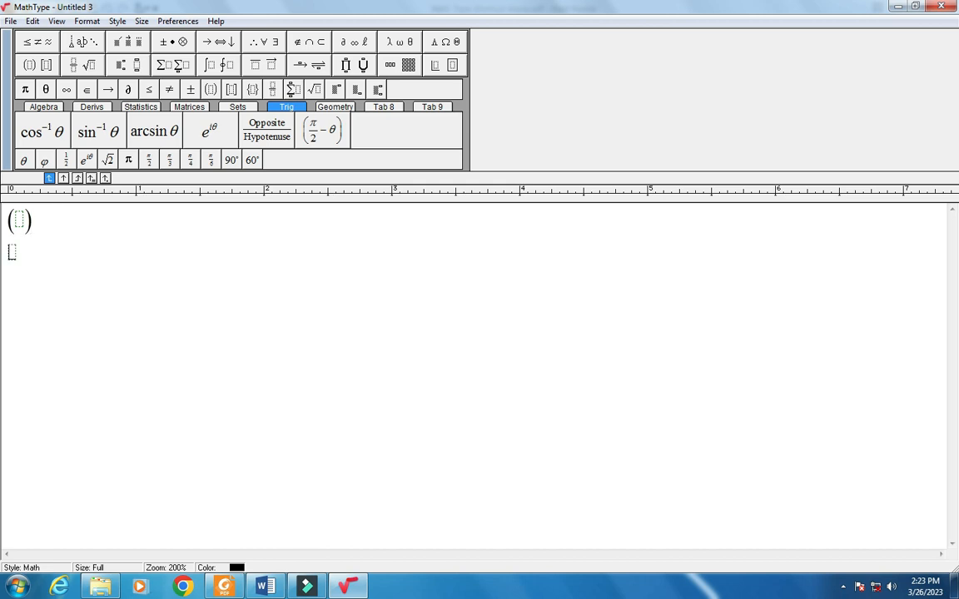
# Insert empty square brackets with empty curly brackets on the line below, and bring up the summation shortcuts in the PDF.
pyautogui.hotkey('ctrl', '[')
pyautogui.hotkey('ctrl', 'shift', '[')
pyautogui.click(362, 588)
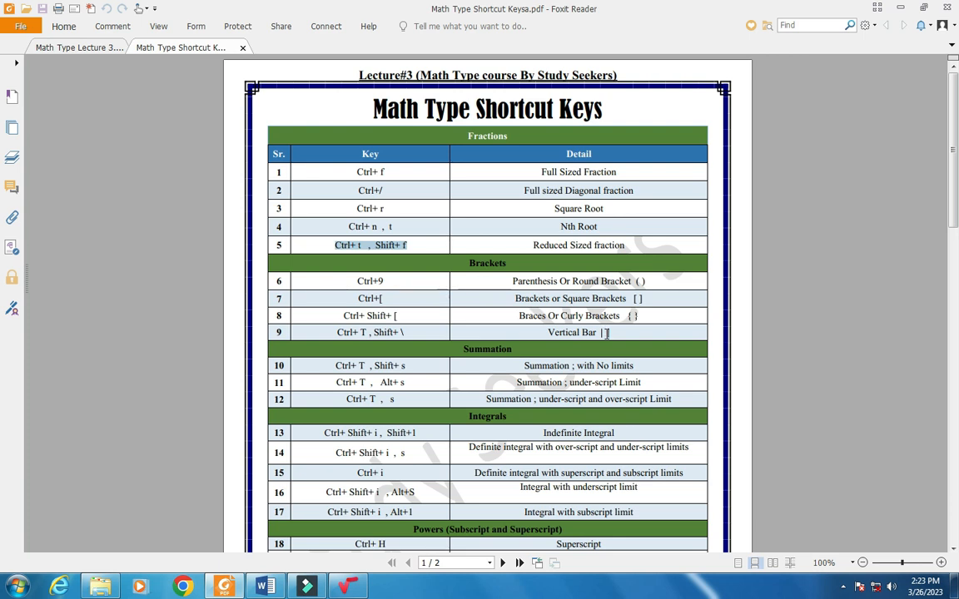
pyautogui.scroll(-1, 429, 345)
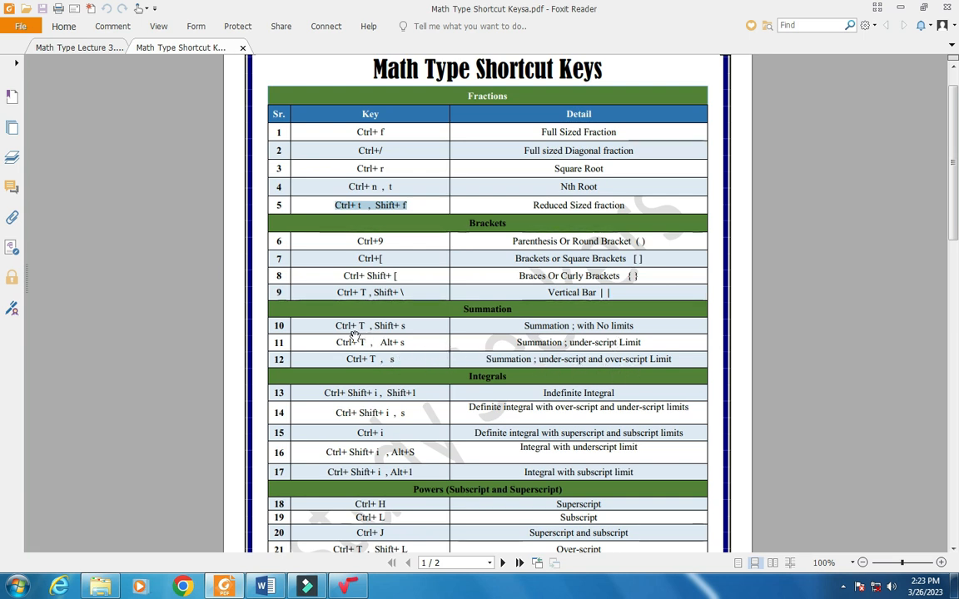
# Return to MathType, insert a summation without limits inside the curly brackets, and add a new line below.
pyautogui.click(348, 587)
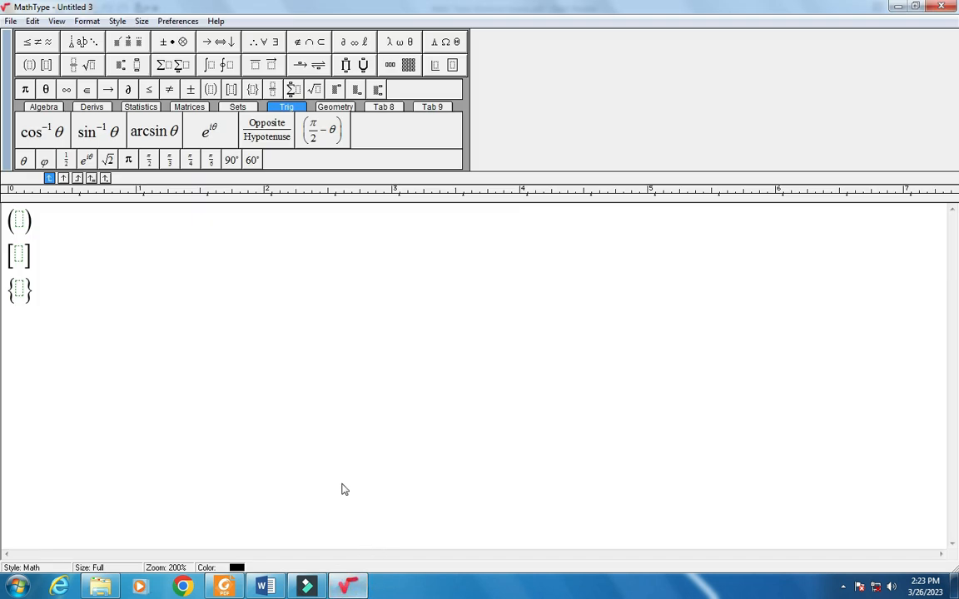
pyautogui.hotkey('ctrl', 't')
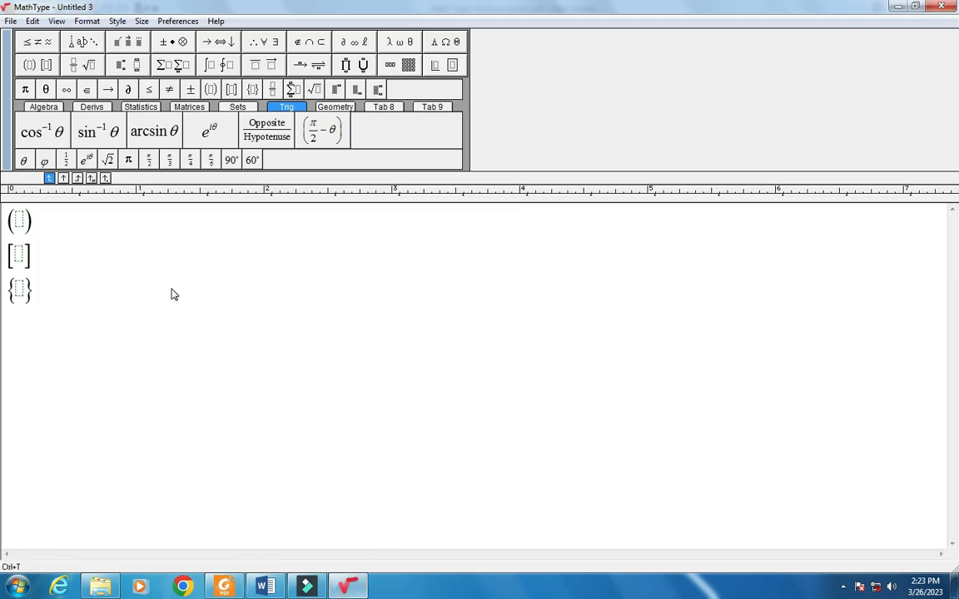
pyautogui.press('s')
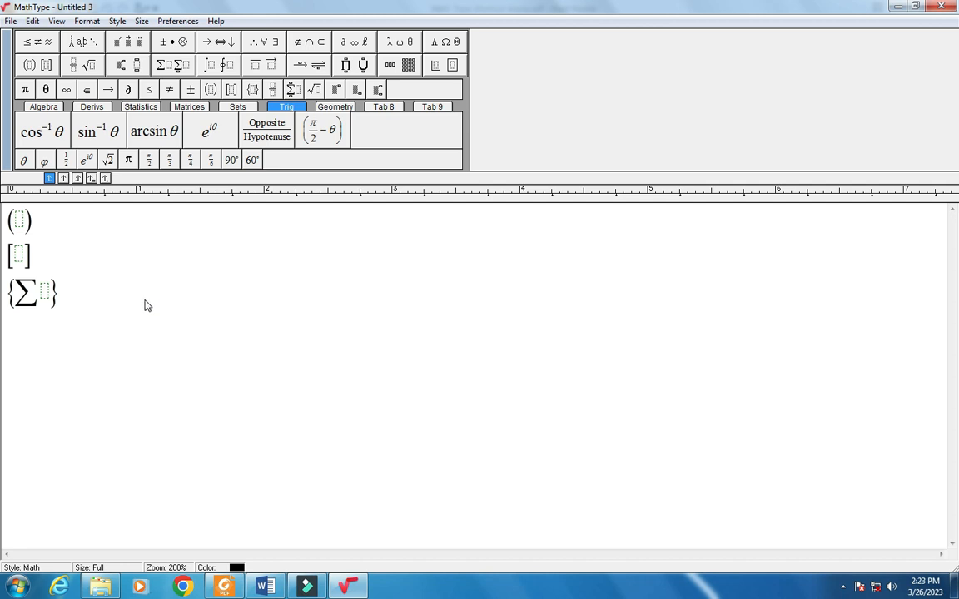
pyautogui.click(96, 294)
pyautogui.press('Return')
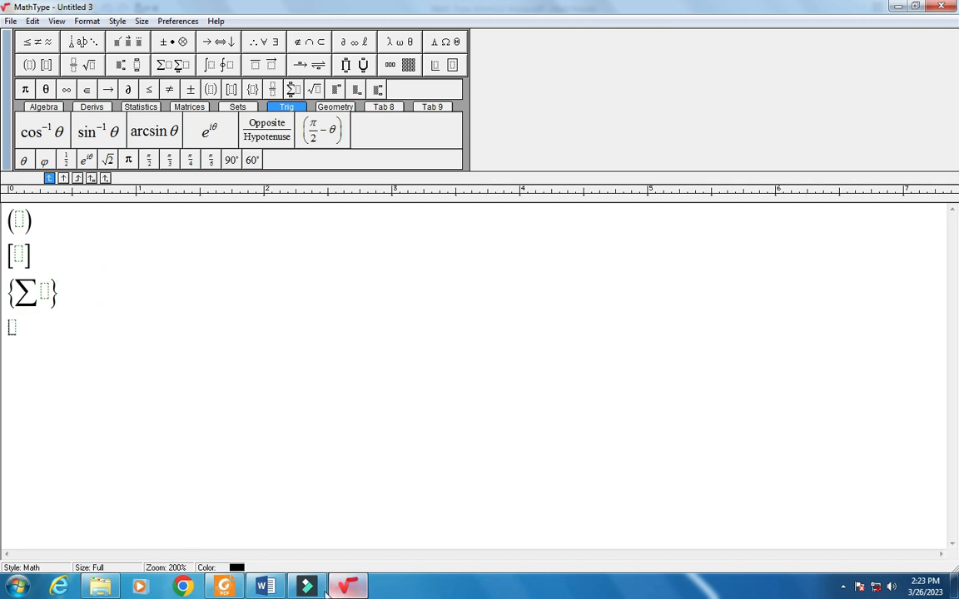
# Check the summation shortcuts in the PDF, and insert a summation with an under-script limit on the new line in MathType.
pyautogui.click(224, 587)
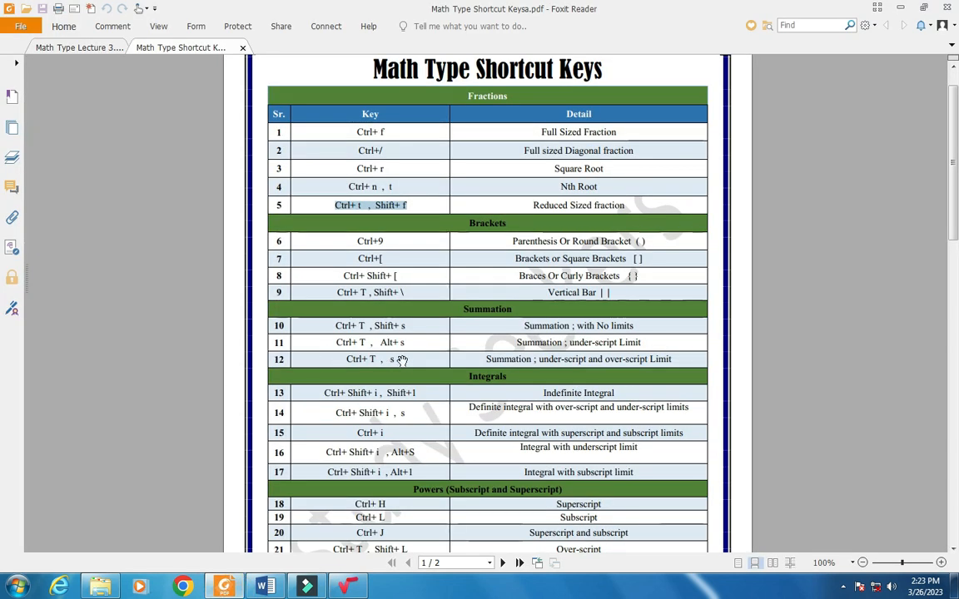
pyautogui.click(342, 588)
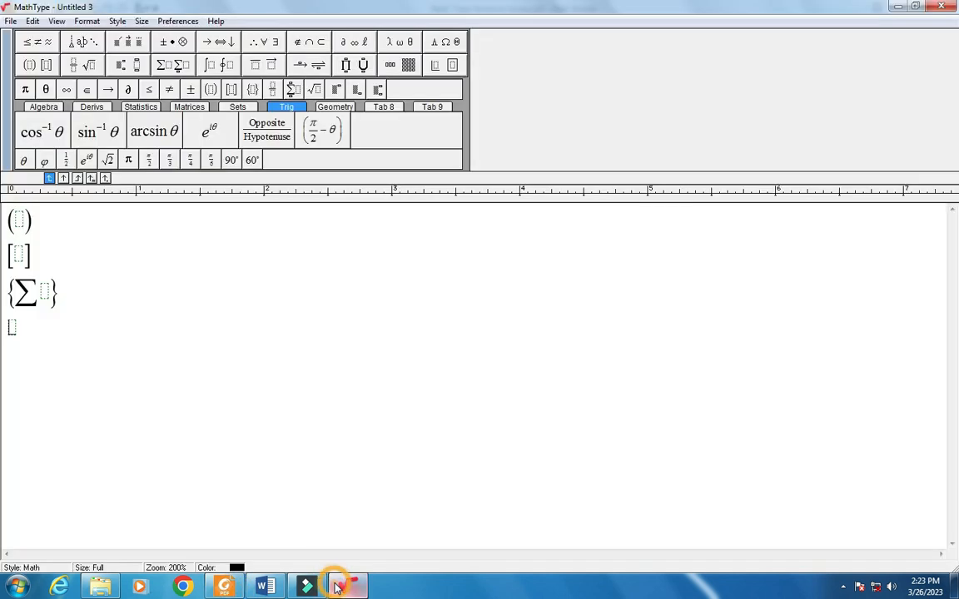
pyautogui.hotkey('ctrl', 't')
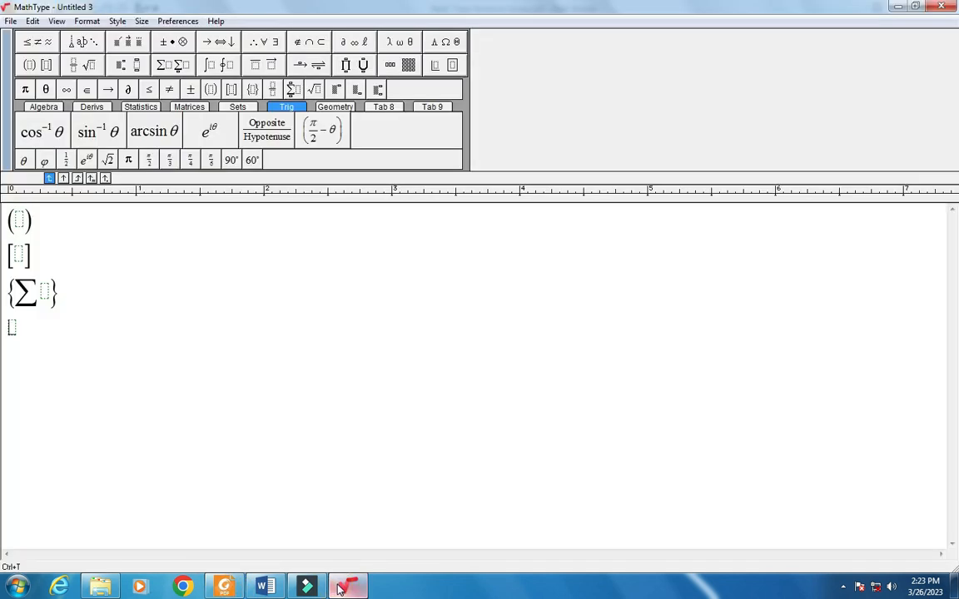
pyautogui.press('s')
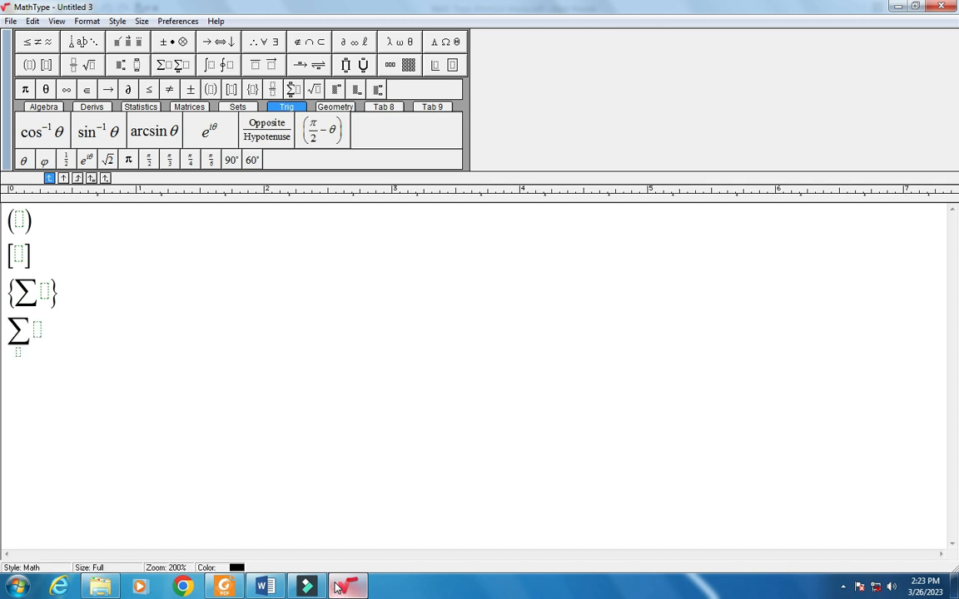
# Fill the lower summation with 5x and set its under-script limit to x→2.
pyautogui.write('5x')
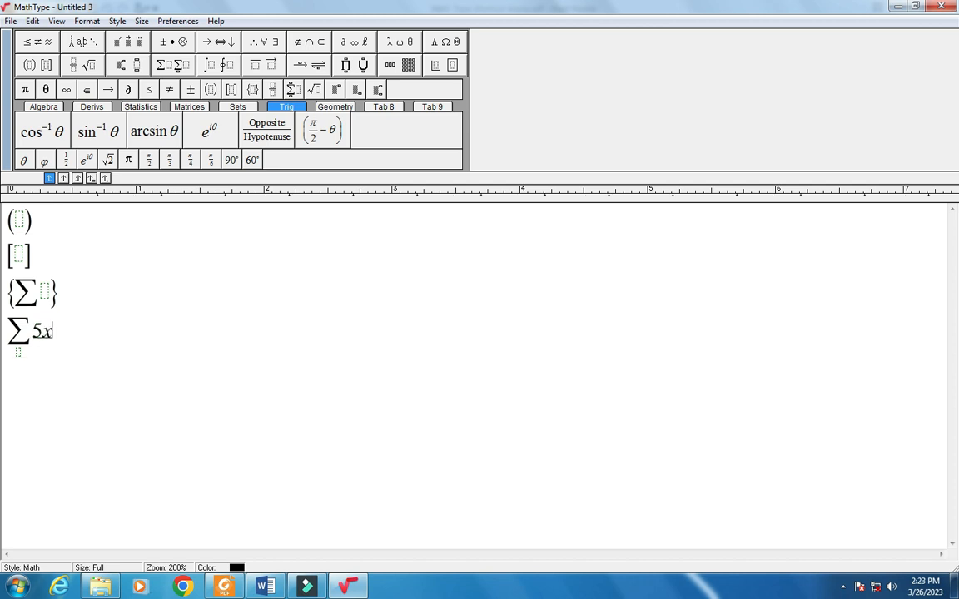
pyautogui.click(18, 354)
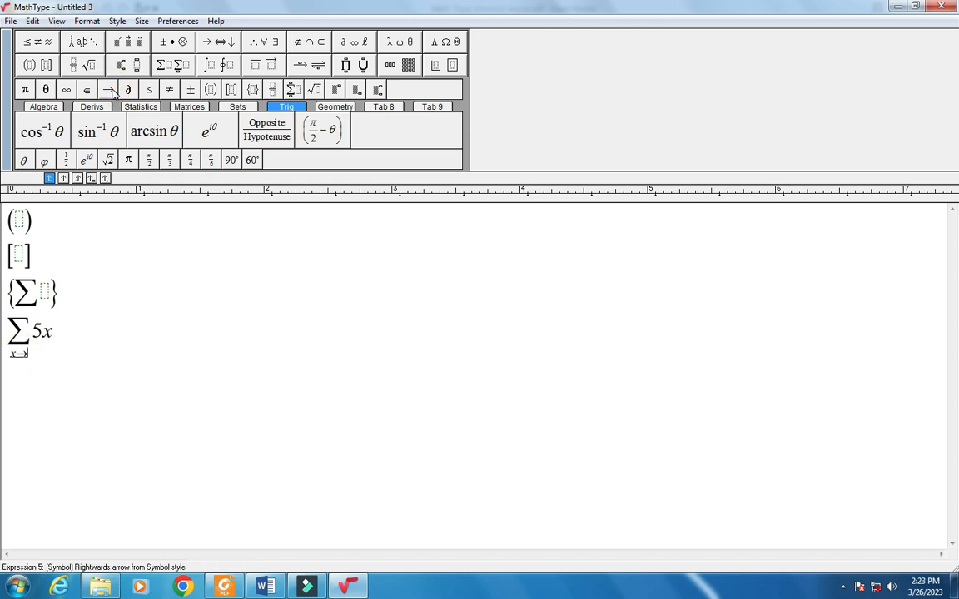
pyautogui.write('2')
pyautogui.click(101, 342)
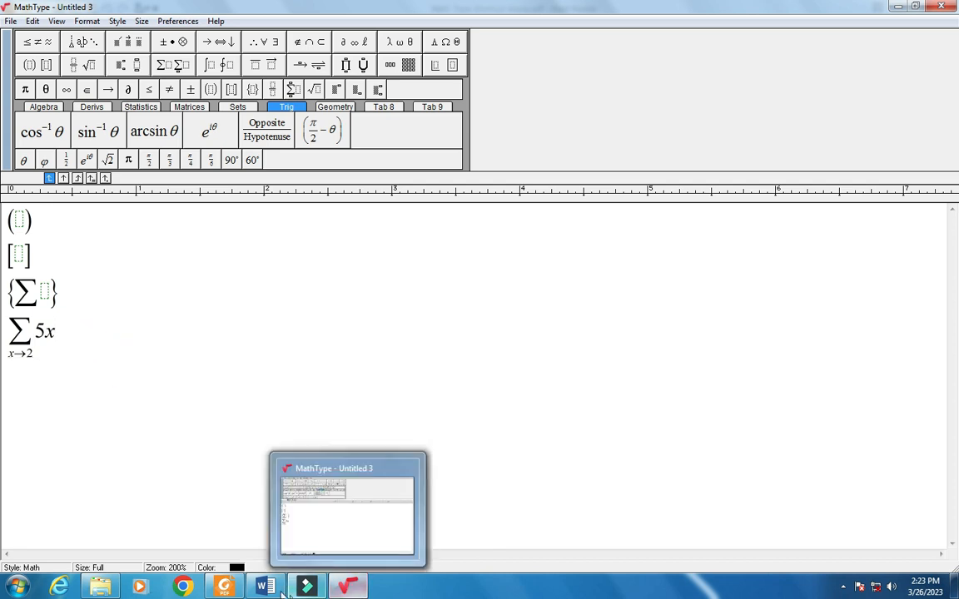
# View the integral shortcuts in the PDF, and add a new line below the summation in MathType.
pyautogui.click(265, 512)
pyautogui.scroll(-2, 349, 283)
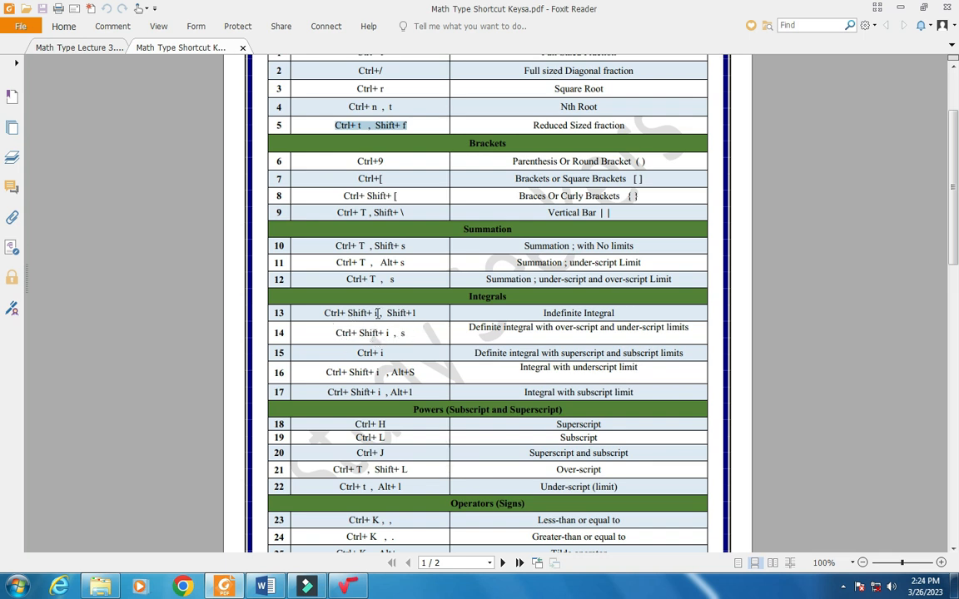
pyautogui.click(348, 585)
pyautogui.press('Return')
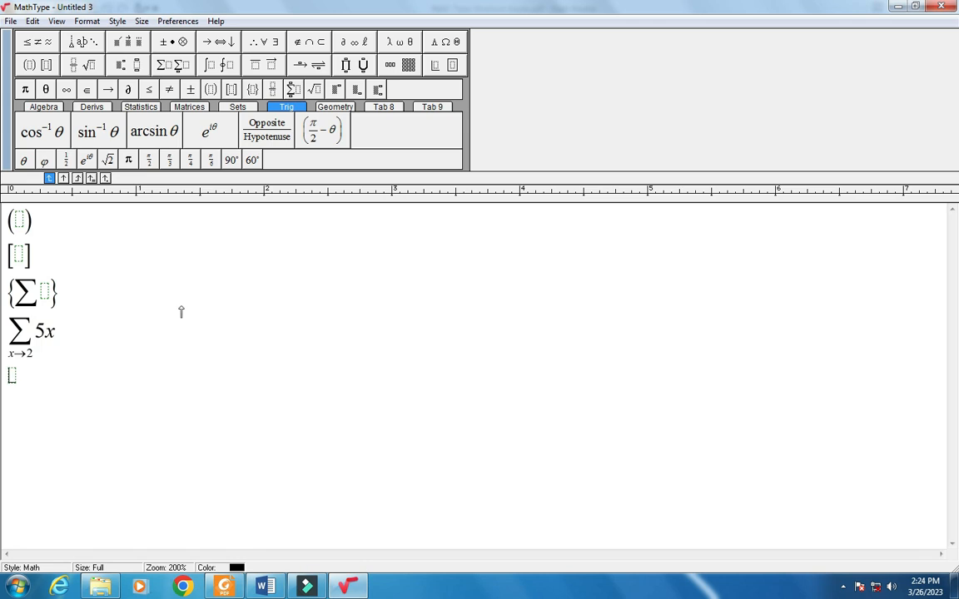
# Try to insert an indefinite integral on the new empty line.
pyautogui.hotkey('ctrl', 'shift', 'i')
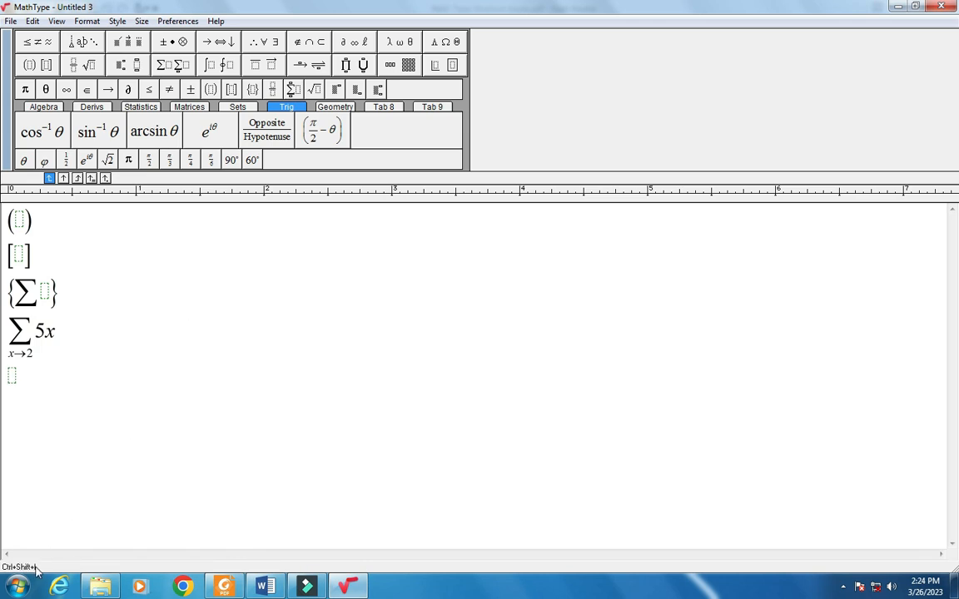
pyautogui.write('1')
pyautogui.press('BackSpace')
pyautogui.hotkey('ctrl', 'shift', 'i')
pyautogui.hotkey('shift', '1')
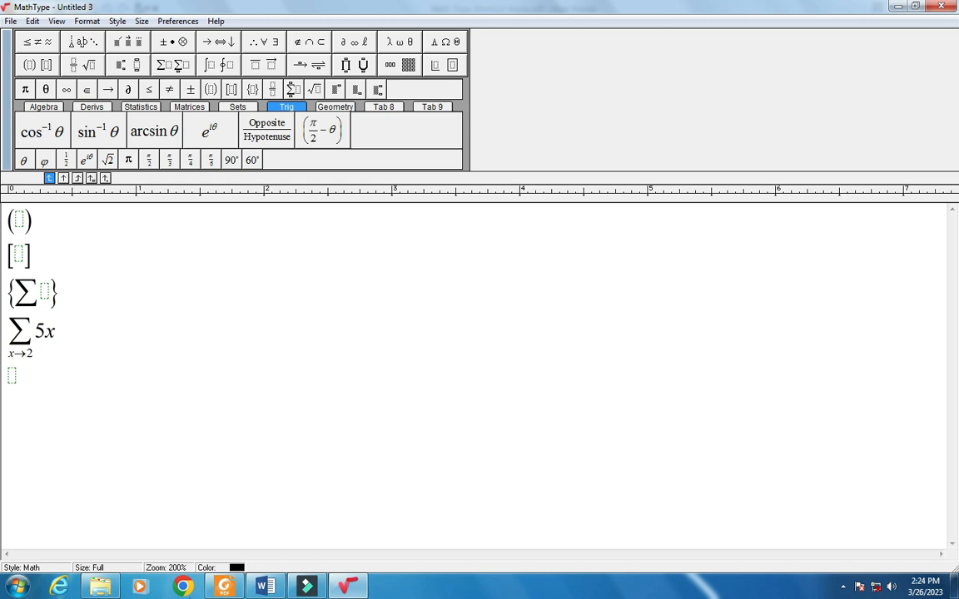
# Recheck the Indefinite Integral shortcut in the PDF, and insert that integral after 5x in the MathType summation line.
pyautogui.click(221, 587)
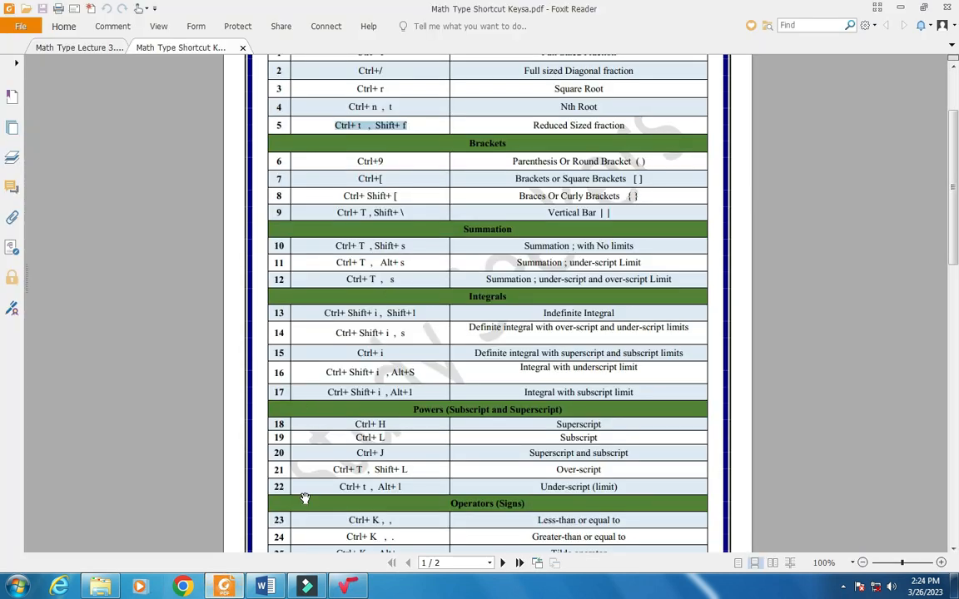
pyautogui.click(345, 586)
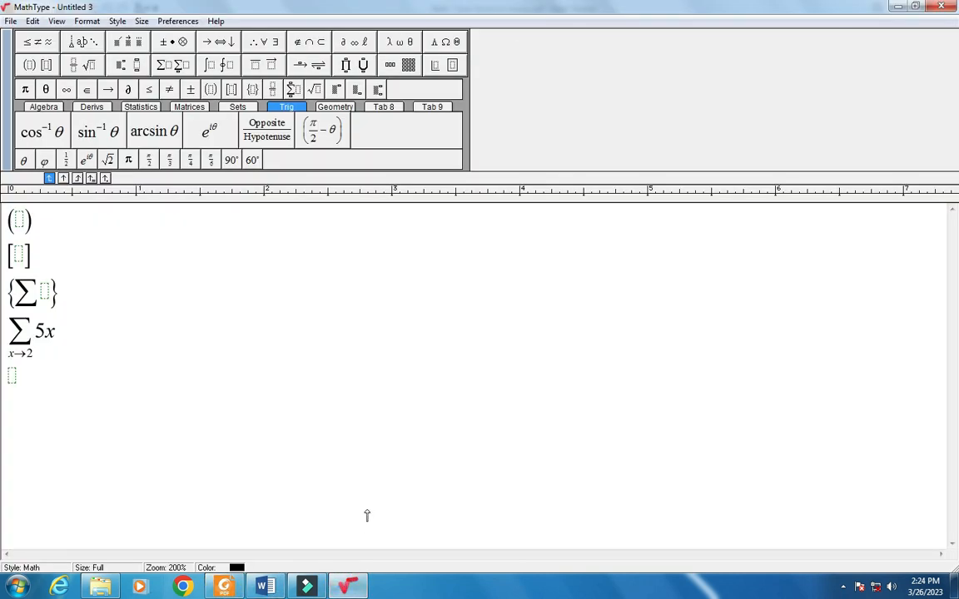
pyautogui.click(358, 486)
pyautogui.hotkey('ctrl', 'shift', 'i')
pyautogui.press('i')
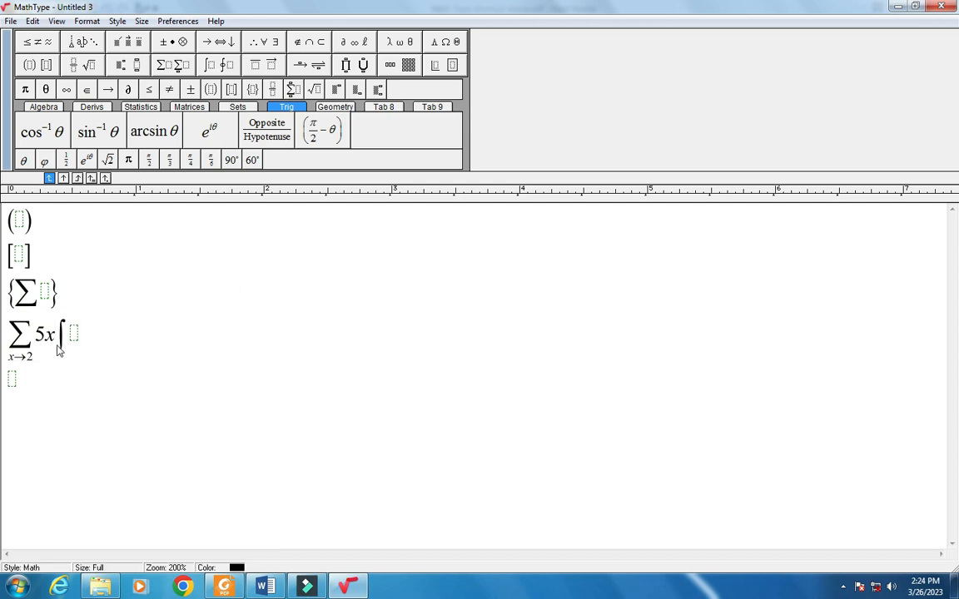
# Insert another indefinite integral in the empty slot on the last line.
pyautogui.click(11, 381)
pyautogui.hotkey('ctrl', 'shift', 'i')
pyautogui.press('i')
# Highlight the shortcuts for the integral with underscript limit and for the subscript in the PDF.
pyautogui.click(358, 587)
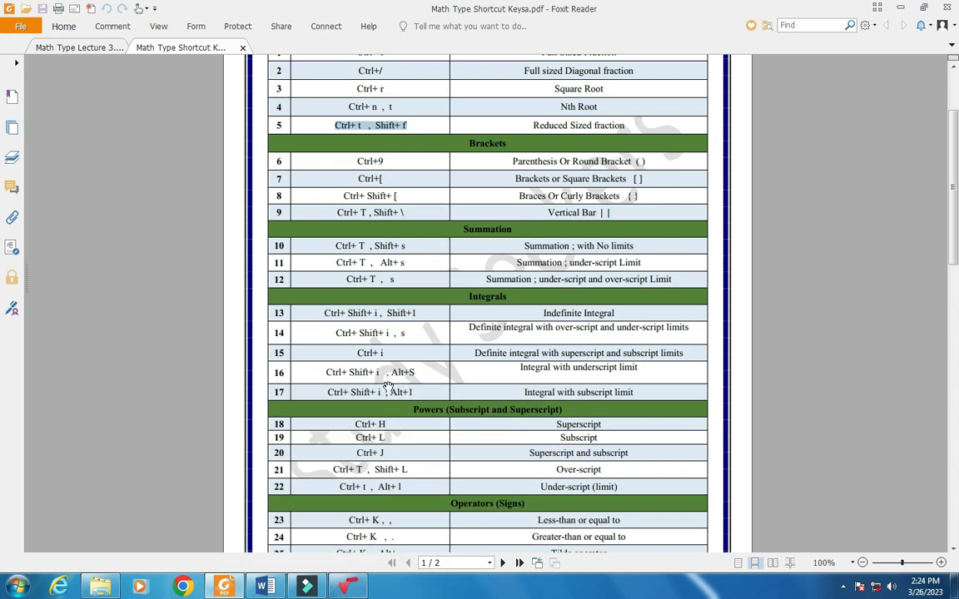
pyautogui.moveTo(379, 372); pyautogui.dragTo(325, 372)
pyautogui.moveTo(394, 372); pyautogui.dragTo(424, 380)
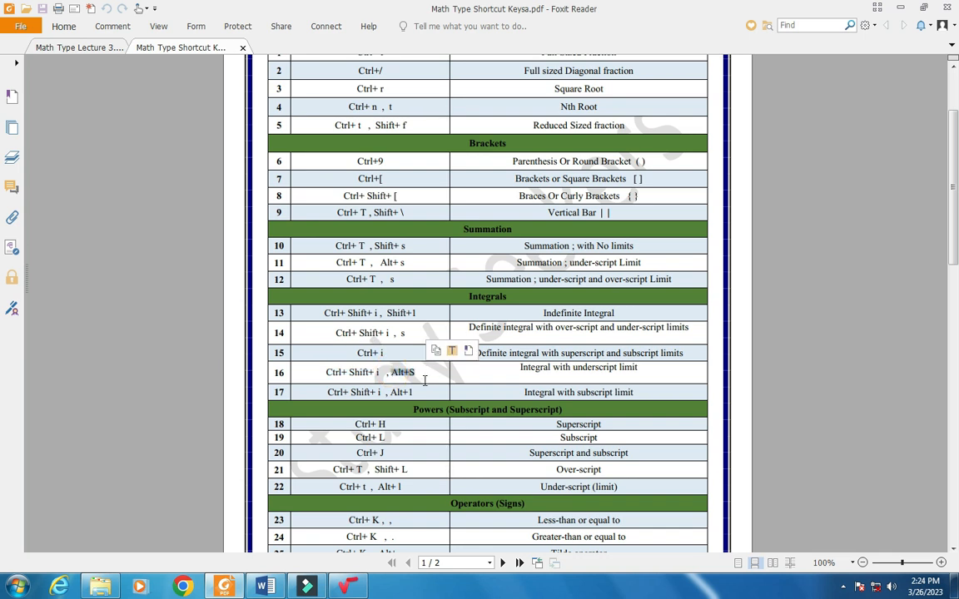
pyautogui.scroll(-5, 424, 381)
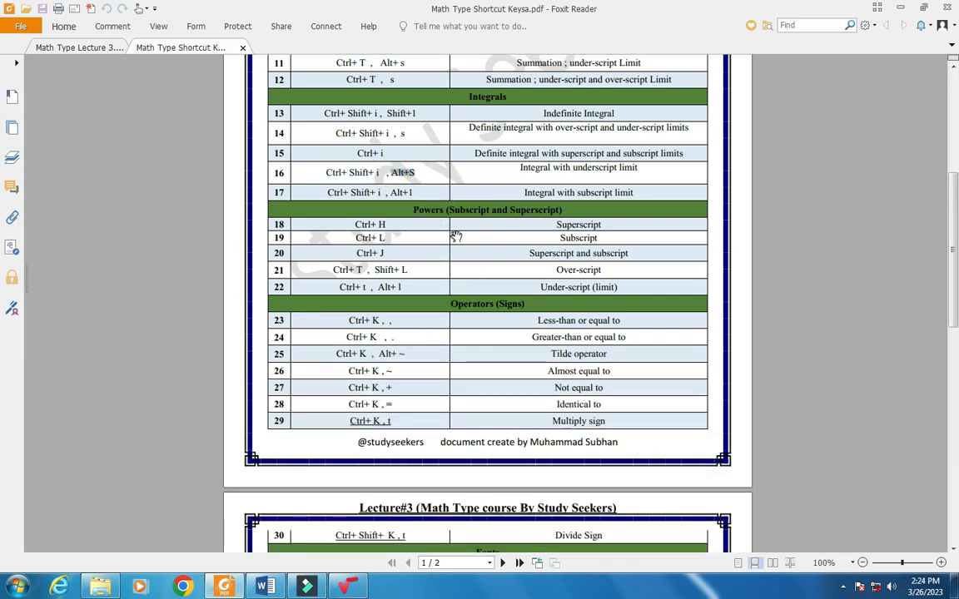
pyautogui.moveTo(387, 224); pyautogui.dragTo(345, 240)
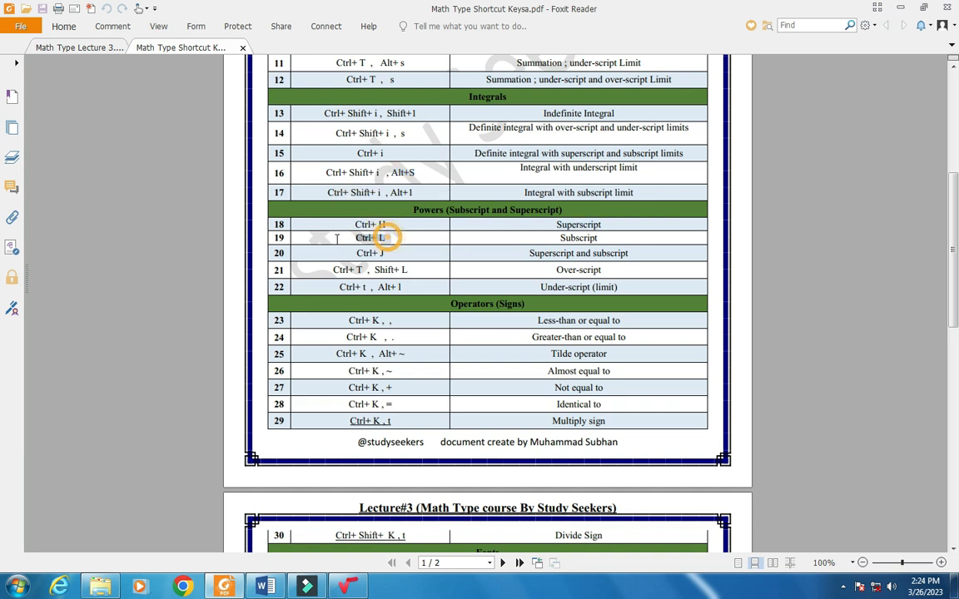
# Switch back to MathType and delete all the bracket, summation and integral templates from the equation.
pyautogui.hotkey('alt', 'Tab')
pyautogui.hotkey('ctrl', 'j')
pyautogui.press('BackSpace')
pyautogui.press('BackSpace')
pyautogui.press('BackSpace')
pyautogui.press('BackSpace')
pyautogui.press('BackSpace')
pyautogui.press('BackSpace')
pyautogui.press('BackSpace')
pyautogui.press('BackSpace')
pyautogui.press('BackSpace')
pyautogui.press('BackSpace')
pyautogui.press('BackSpace')
pyautogui.press('BackSpace')
pyautogui.press('BackSpace')
pyautogui.press('BackSpace')
pyautogui.press('BackSpace')
pyautogui.press('BackSpace')
pyautogui.press('BackSpace')
pyautogui.press('BackSpace')
pyautogui.press('BackSpace')
pyautogui.press('BackSpace')
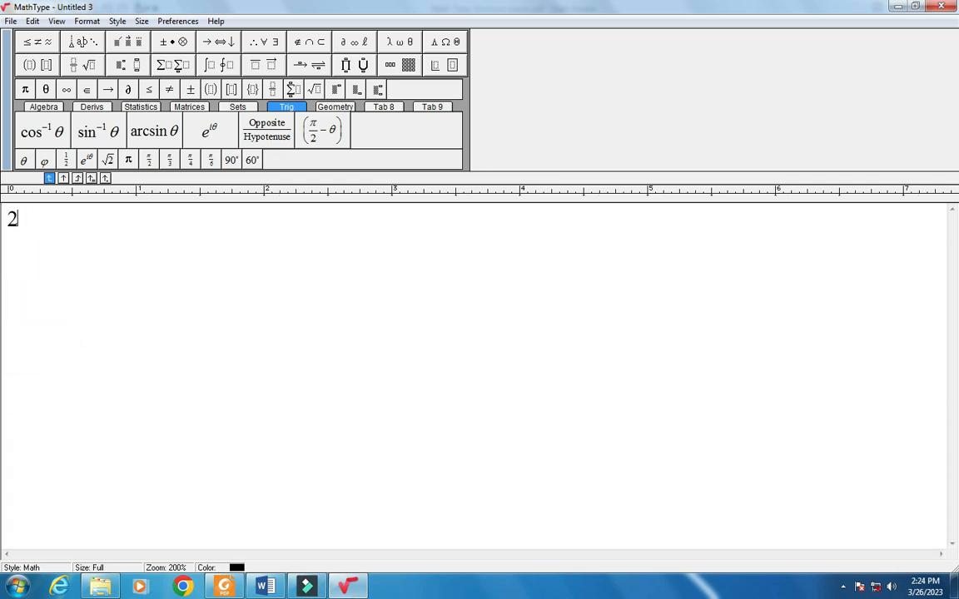
# Write 2 with superscript 3, and on a new line below write x with subscript 2, checking the subscript shortcut in the PDF.
pyautogui.hotkey('ctrl', 'h')
pyautogui.press('Right')
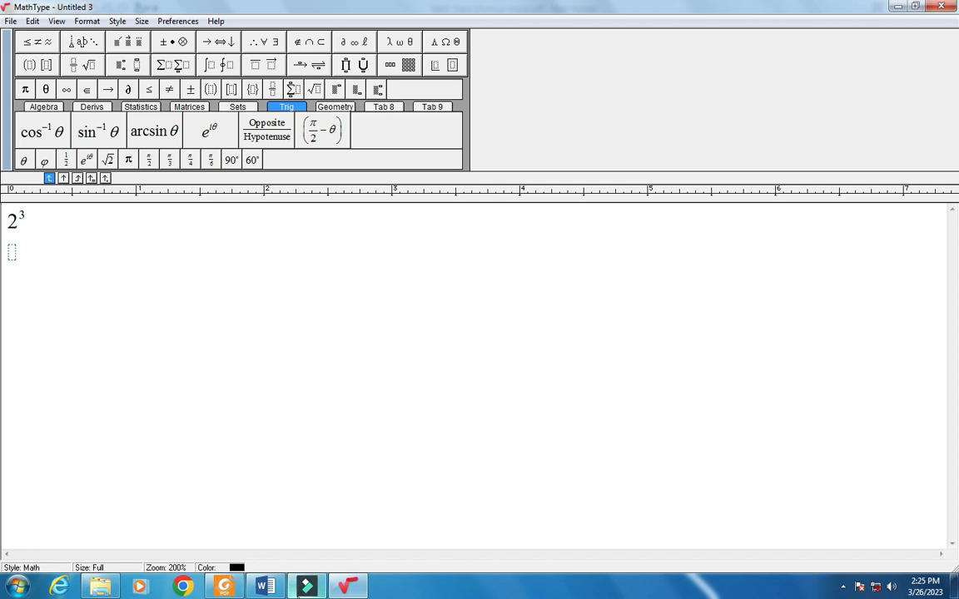
pyautogui.click(224, 588)
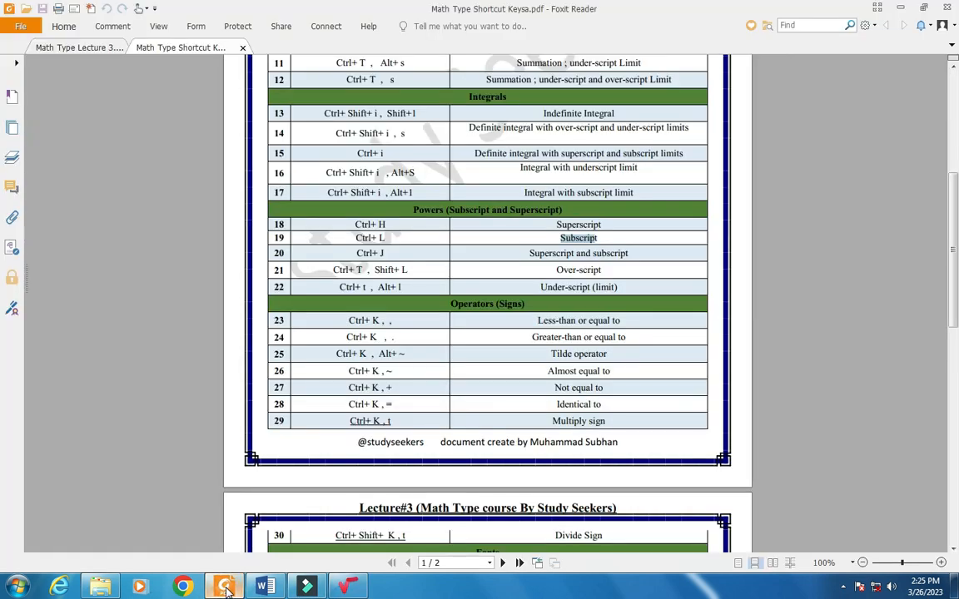
pyautogui.click(227, 589)
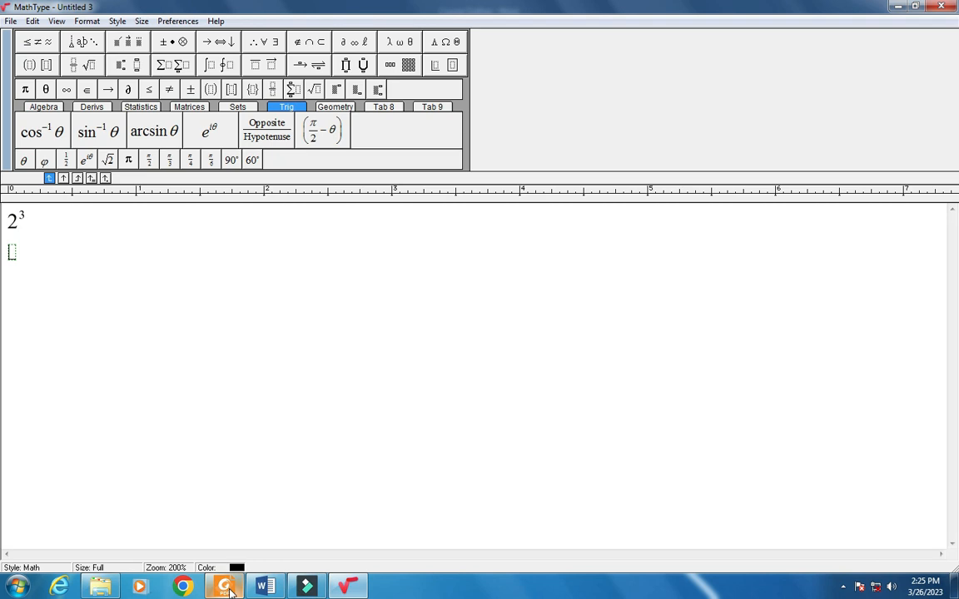
pyautogui.hotkey('ctrl', 'l')
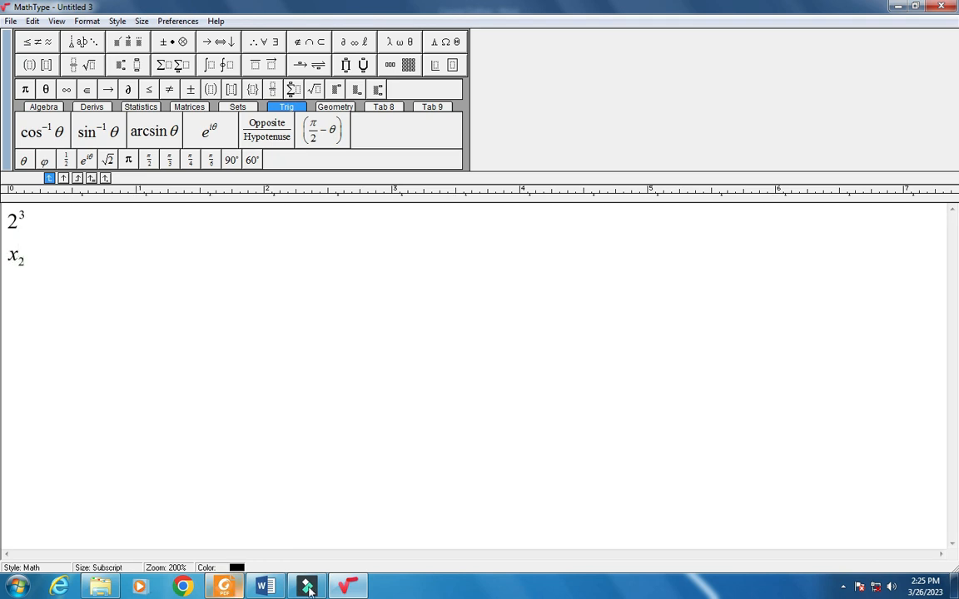
# Examine the operator, font and matrix shortcuts further down in the PDF.
pyautogui.click(225, 588)
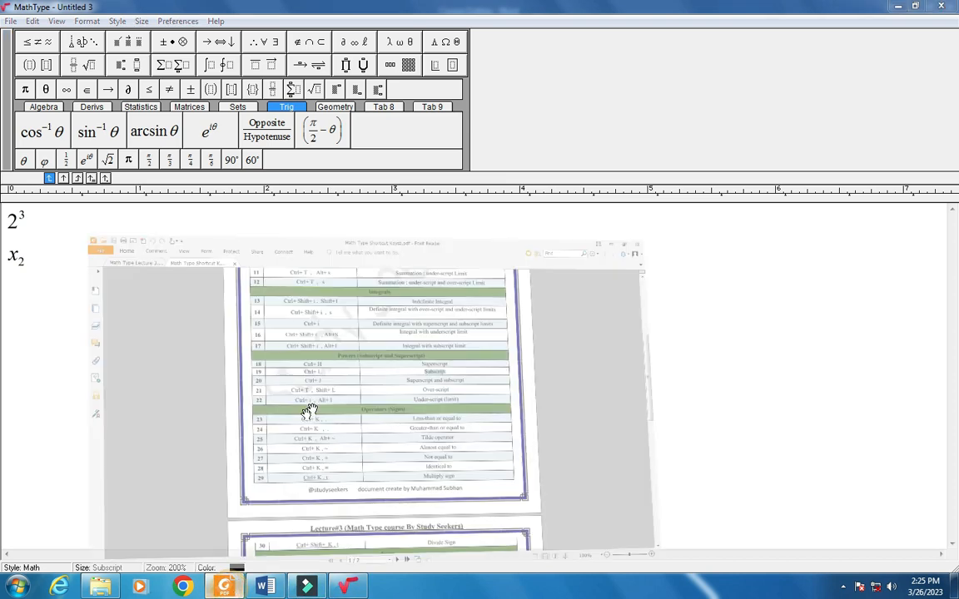
pyautogui.scroll(-3, 375, 325)
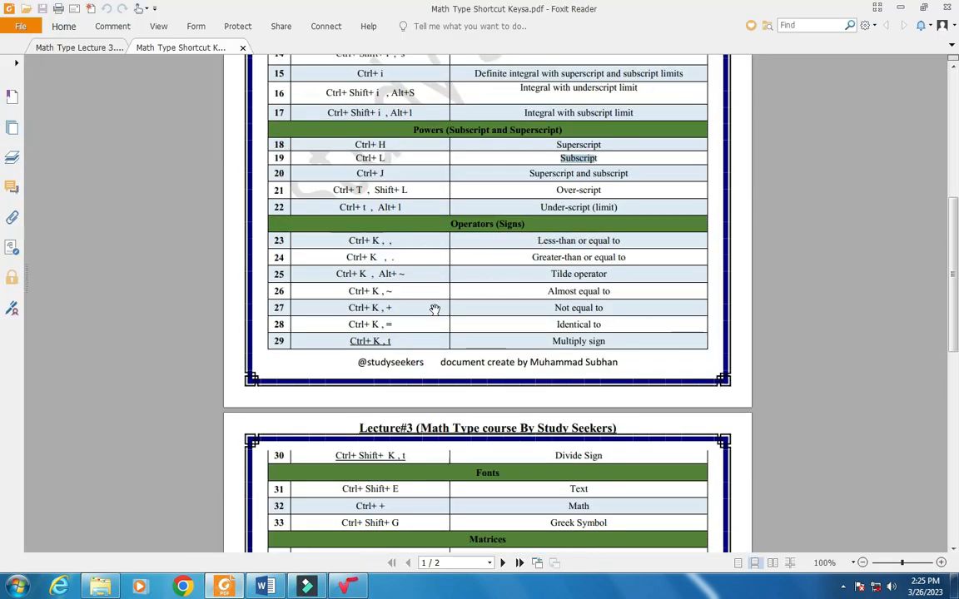
pyautogui.scroll(-2, 476, 327)
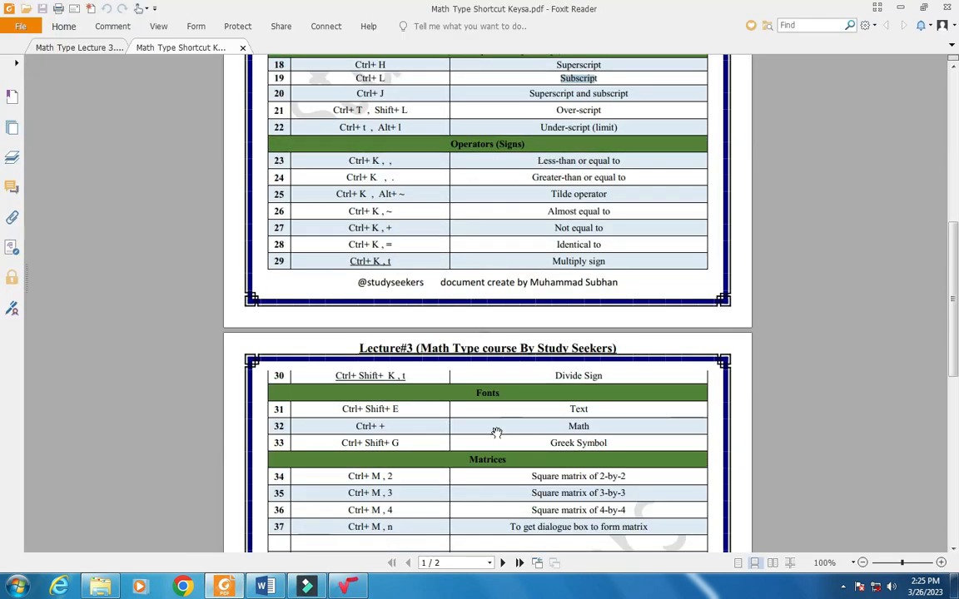
# Return to MathType, clear the whole equation, and enter x with an empty subscript slot.
pyautogui.click(348, 588)
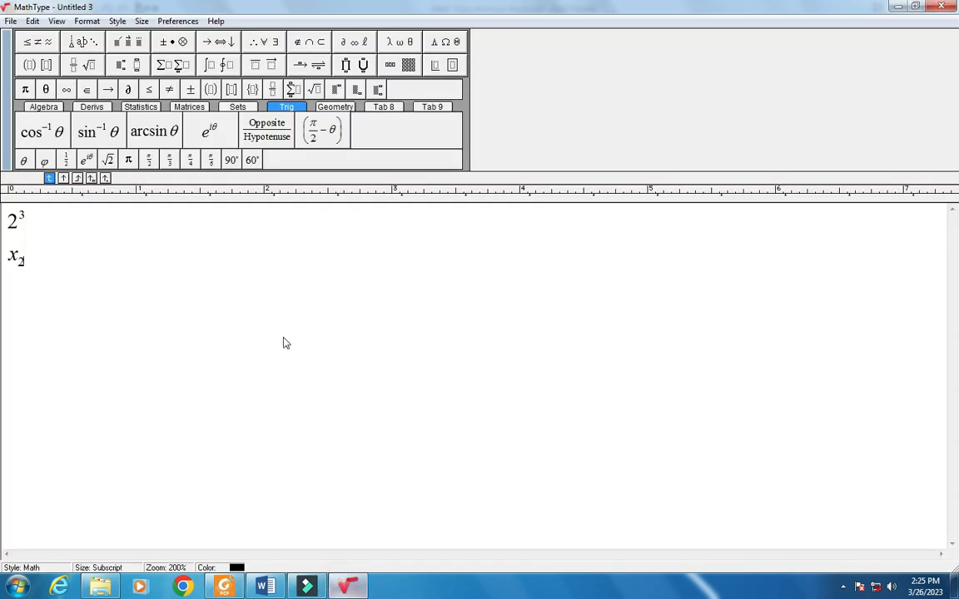
pyautogui.hotkey('ctrl', 'a')
pyautogui.press('Delete')
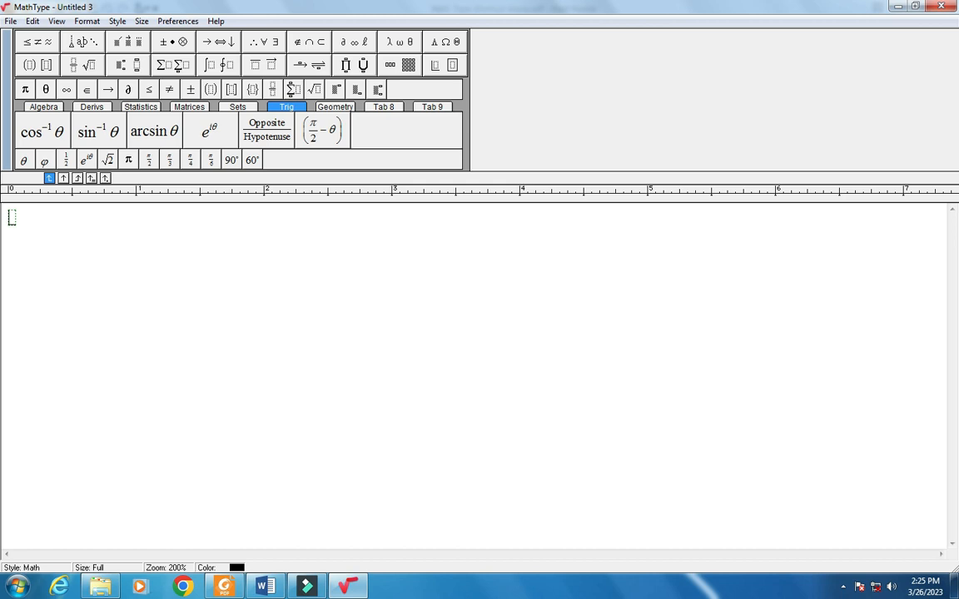
pyautogui.write('x')
pyautogui.hotkey('ctrl', 'l')
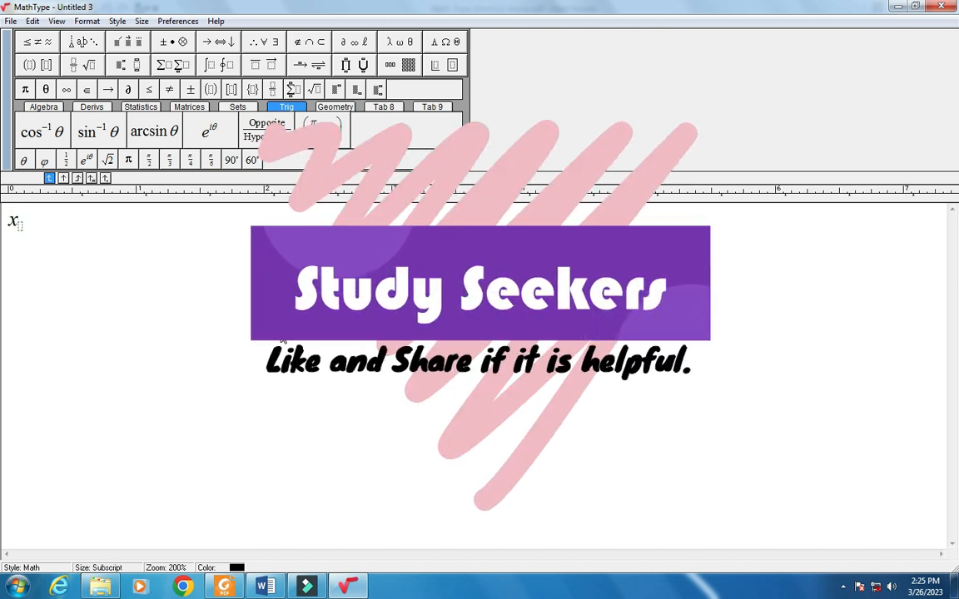
# Complete the first line as x with subscript 2 plus x with subscript 1 equals 9, and start a new line.
pyautogui.write('2')
pyautogui.press('Right')
pyautogui.write('+ ')
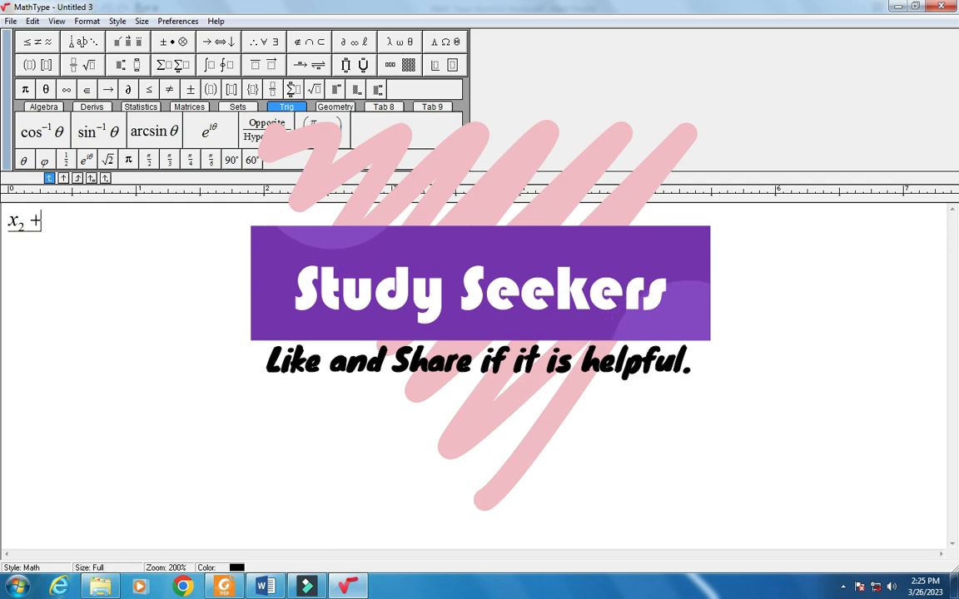
pyautogui.write('x')
pyautogui.hotkey('ctrl', 'l')
pyautogui.press('Right')
pyautogui.write('=9')
pyautogui.press('Return')
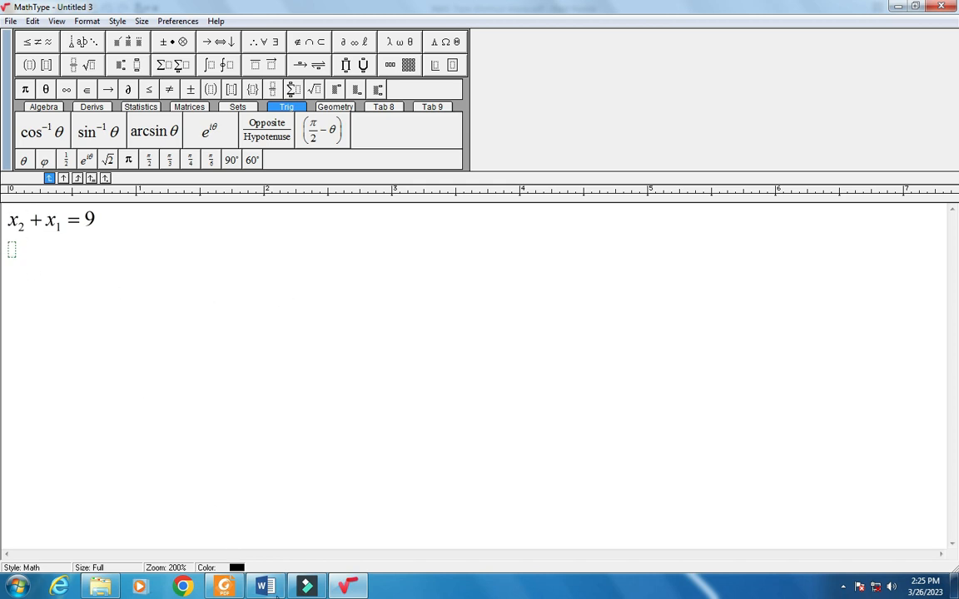
# Check the text font shortcut in the PDF, return to MathType and apply the Text style on the empty second line.
pyautogui.click(143, 25)
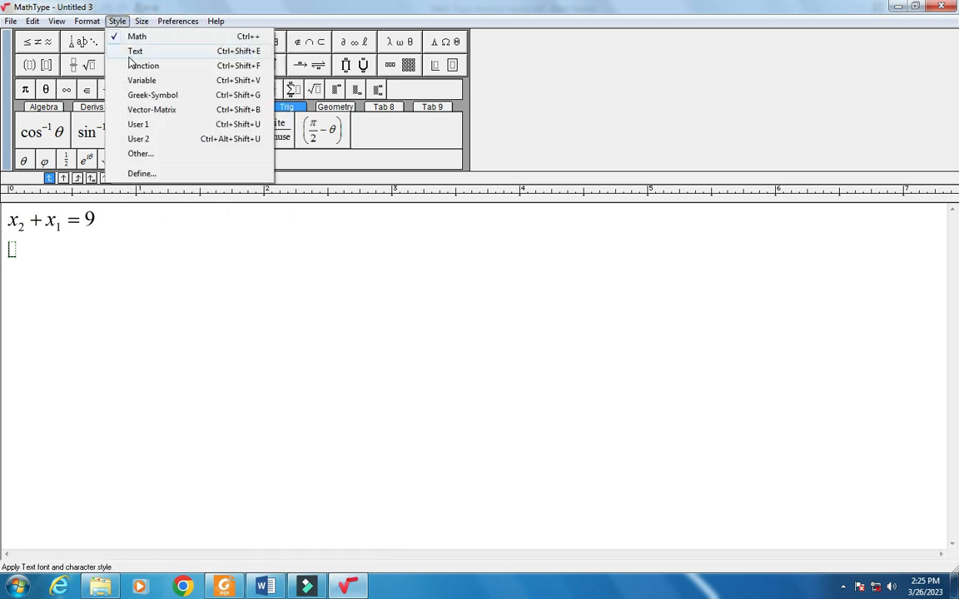
pyautogui.click(267, 478)
pyautogui.click(233, 587)
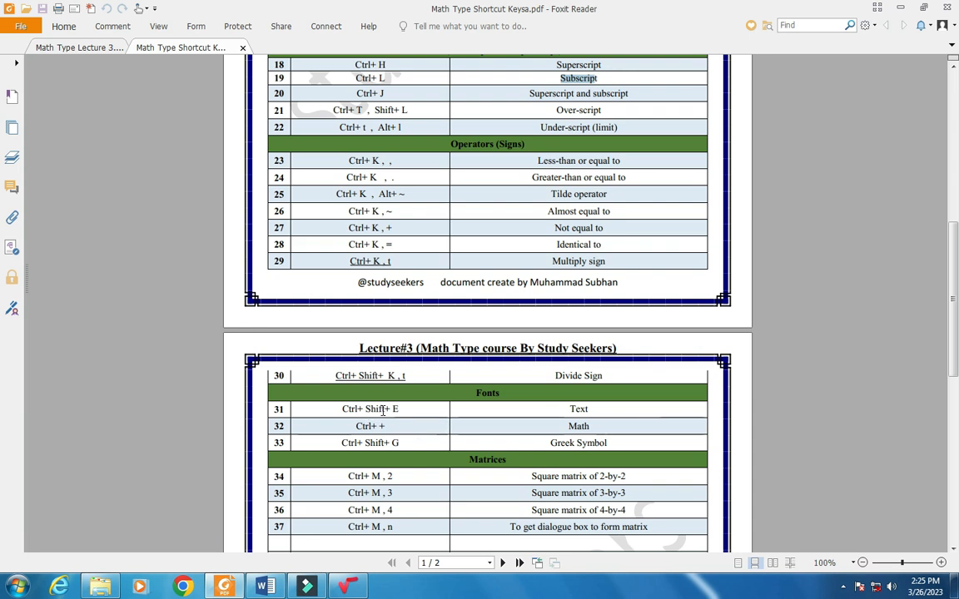
pyautogui.click(265, 588)
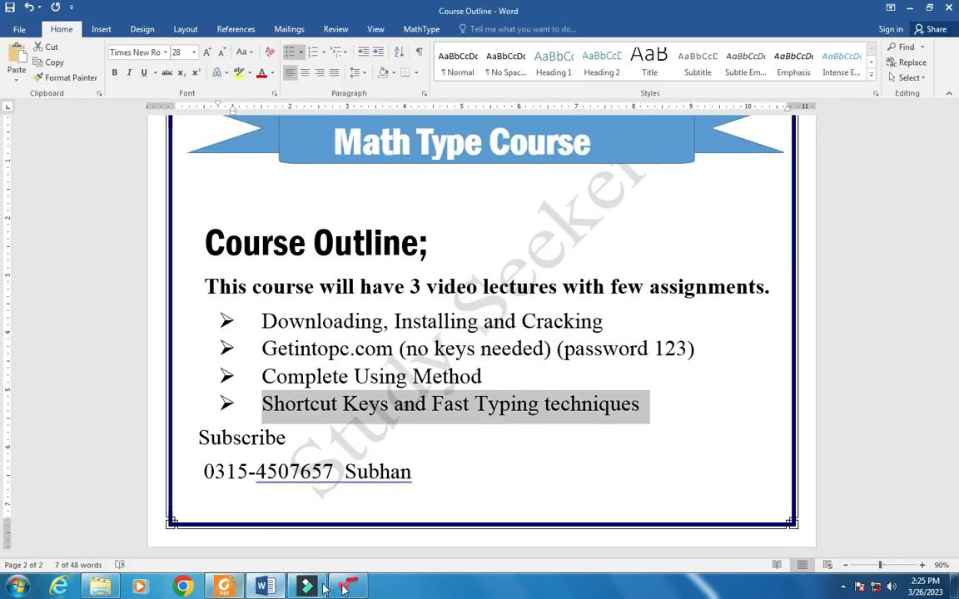
pyautogui.click(323, 588)
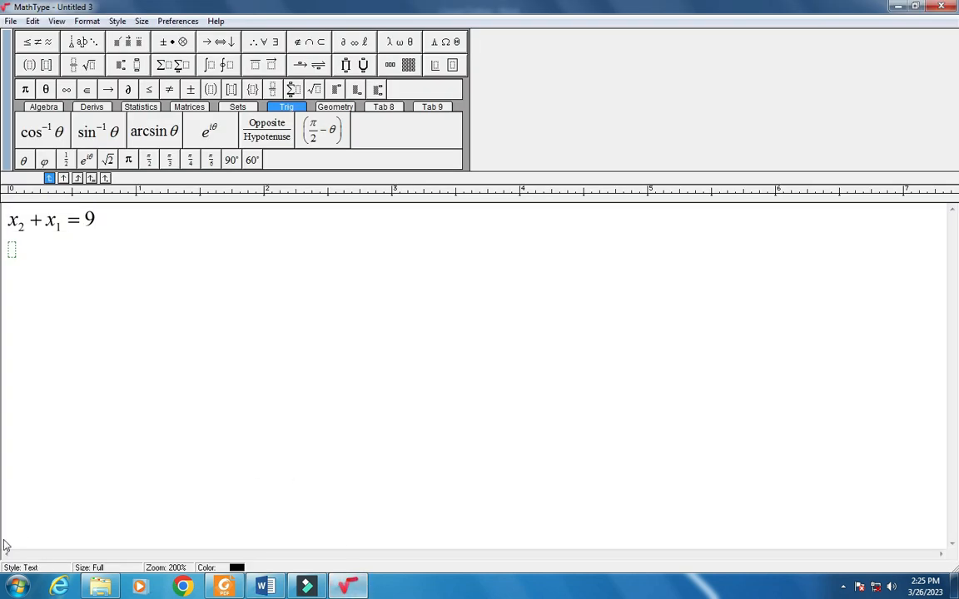
pyautogui.click(14, 252)
pyautogui.hotkey('ctrl', 'shift', 'e')
# Write "this is a simple equation" on the second line, correcting the misspelled ending.
pyautogui.write('this is a s')
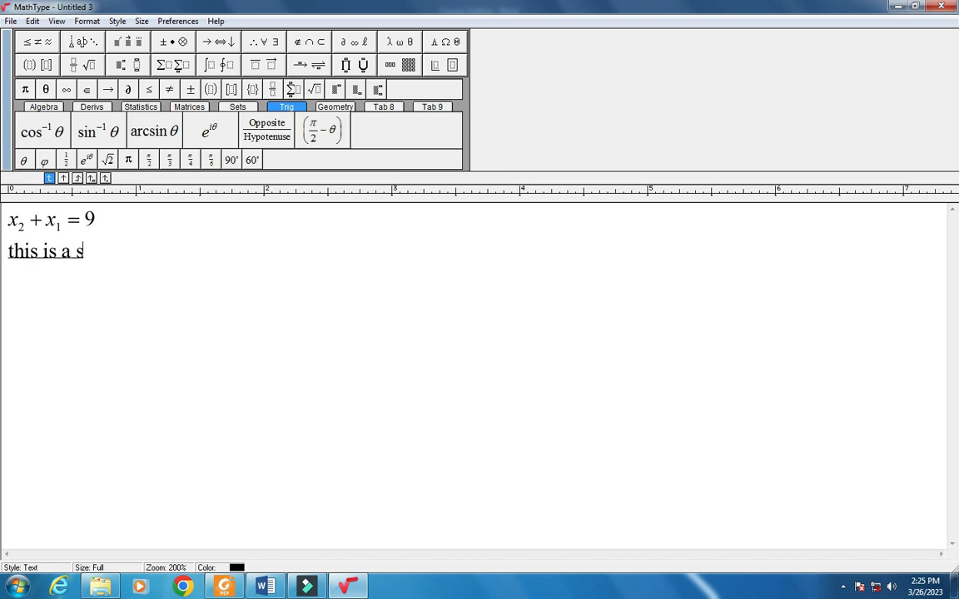
pyautogui.write('imple eq')
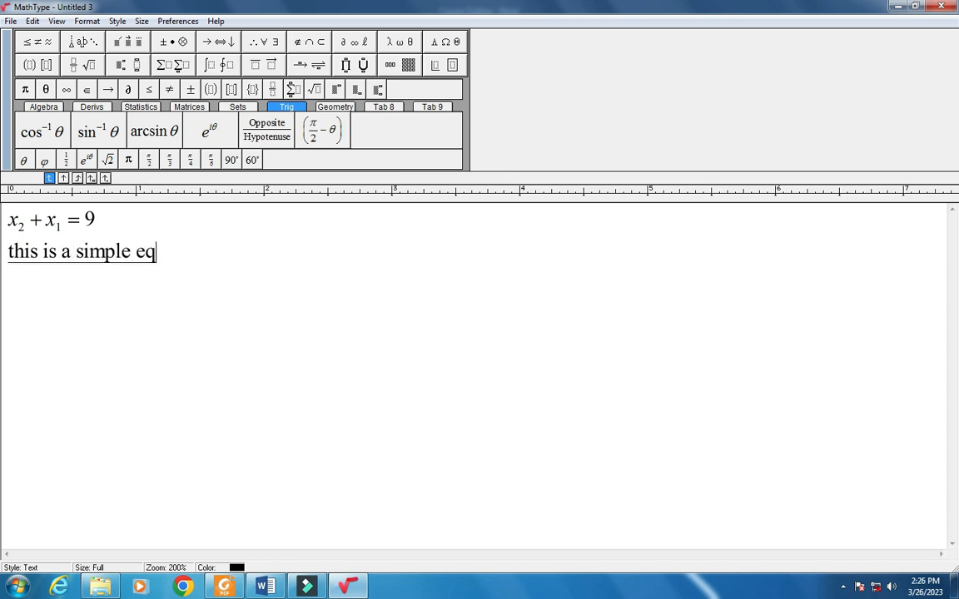
pyautogui.write('uattio')
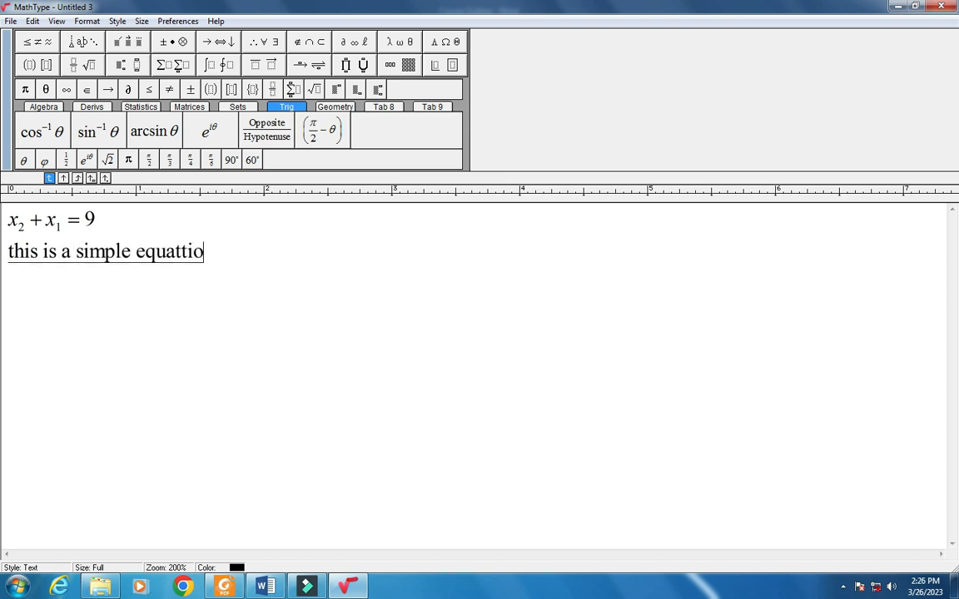
pyautogui.press('BackSpace')
pyautogui.press('BackSpace')
pyautogui.press('BackSpace')
pyautogui.write('ion')
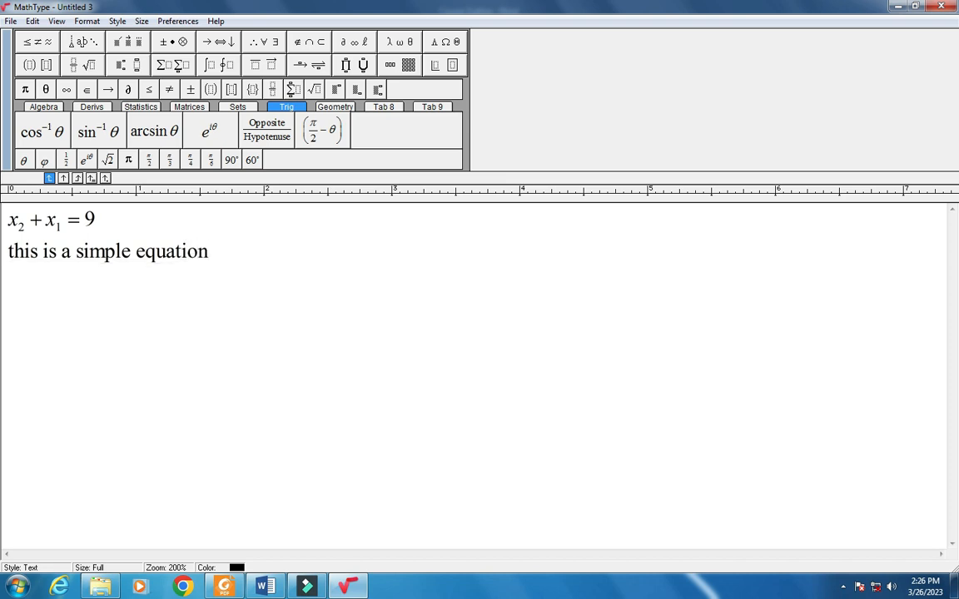
pyautogui.write(':')
pyautogui.press('Return')
pyautogui.write('aewt')
pyautogui.press('BackSpace')
pyautogui.press('BackSpace')
pyautogui.press('BackSpace')
pyautogui.press('BackSpace')
pyautogui.press('BackSpace')
pyautogui.press('BackSpace')
pyautogui.press('BackSpace')
pyautogui.press('BackSpace')
pyautogui.press('BackSpace')
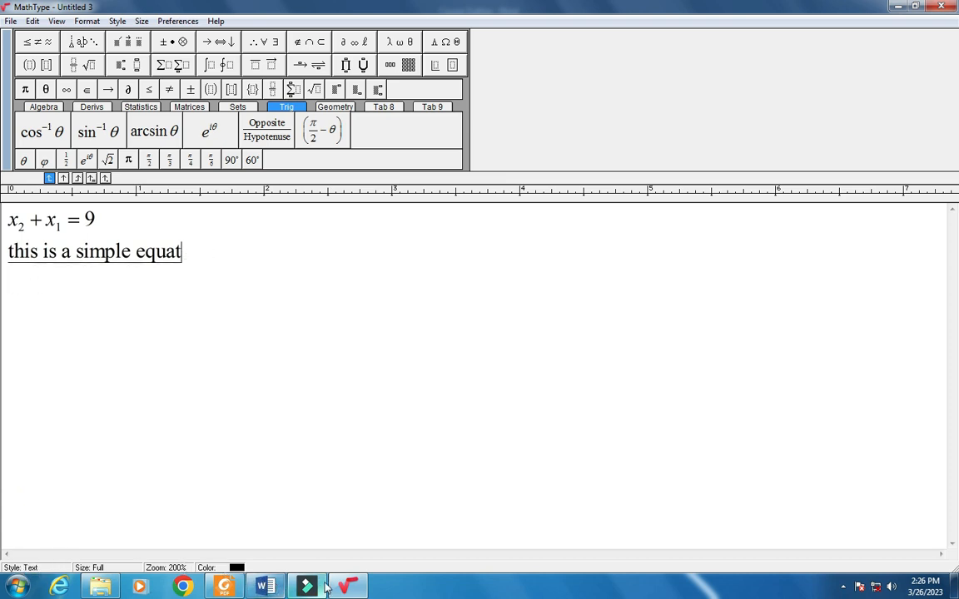
# Check the matrix shortcuts in the PDF and insert an empty 2-by-2 matrix on a new line below the text in MathType.
pyautogui.click(249, 429)
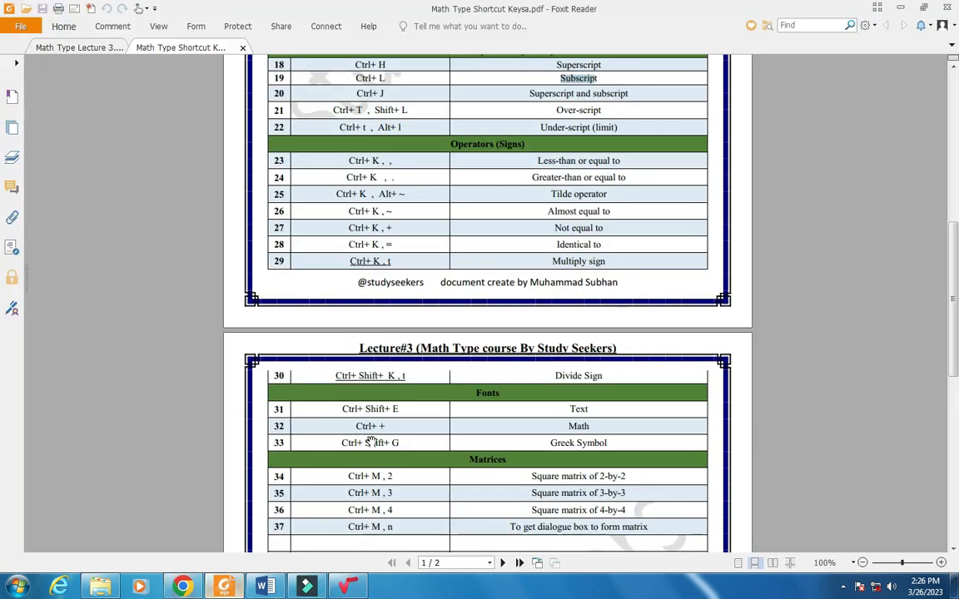
pyautogui.scroll(-2, 505, 407)
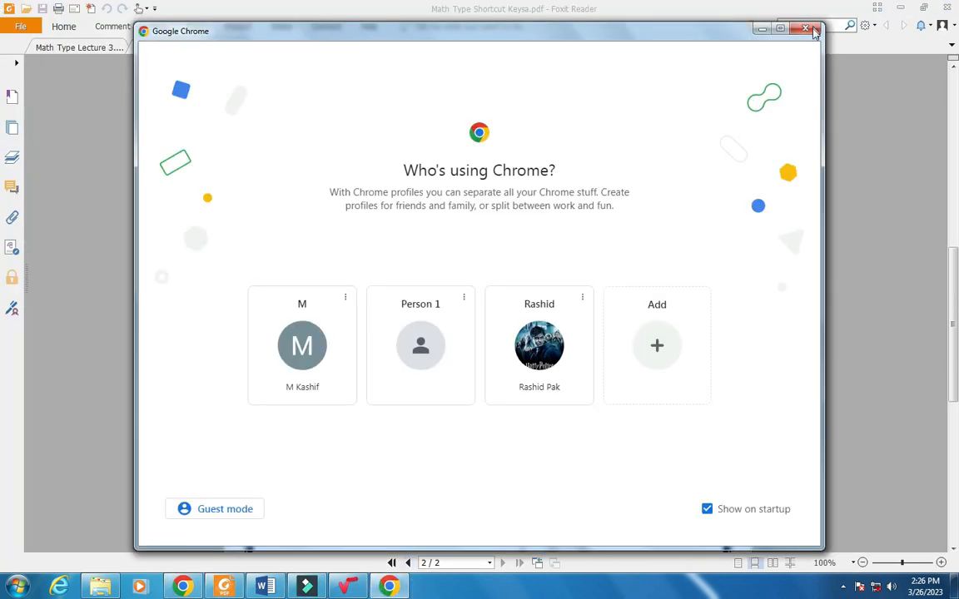
pyautogui.click(811, 25)
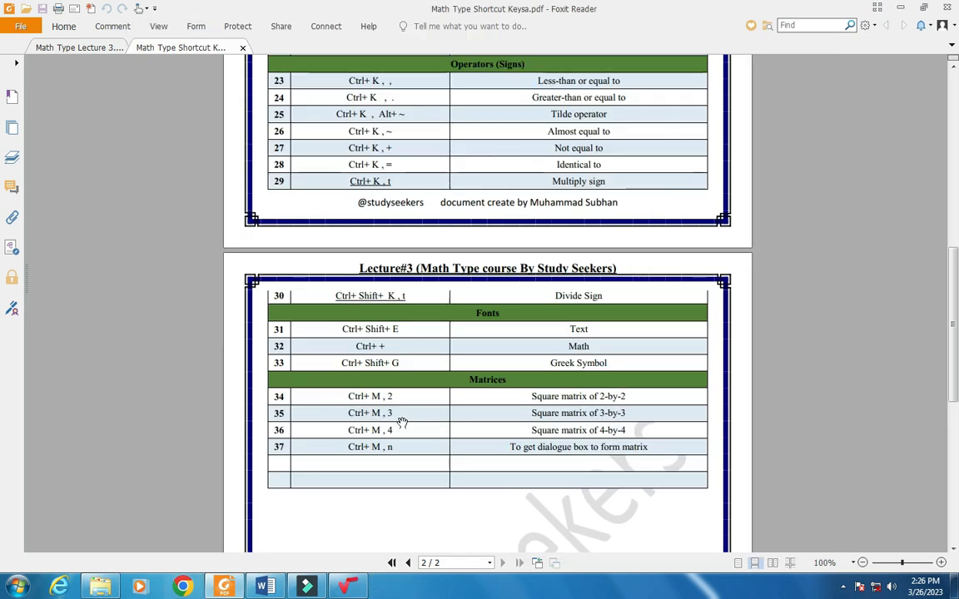
pyautogui.click(343, 587)
pyautogui.press('Return')
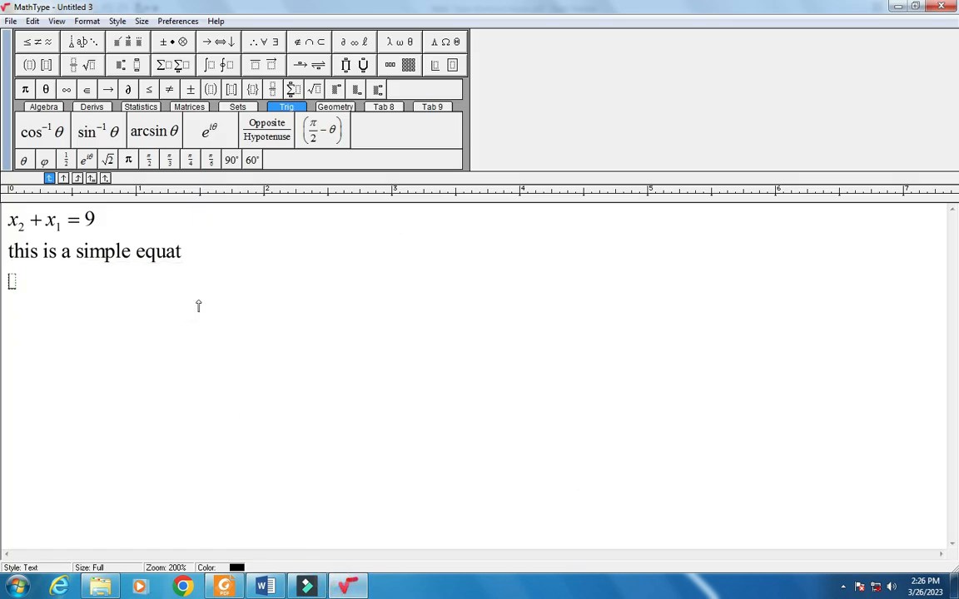
pyautogui.hotkey('ctrl', 'm')
pyautogui.press('2')
pyautogui.click(92, 301)
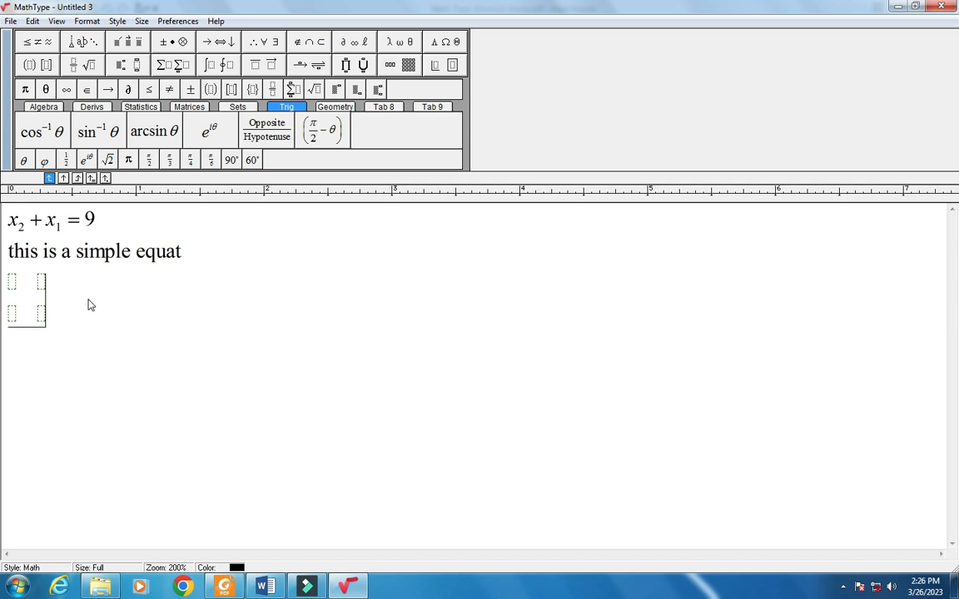
# Insert an empty 3-by-3 matrix below the 2-by-2 one, and a 4-by-4 matrix on the line after it.
pyautogui.hotkey('ctrl', 'm')
pyautogui.press('3')
pyautogui.click(119, 403)
pyautogui.press('Return')
pyautogui.hotkey('ctrl', 'm')
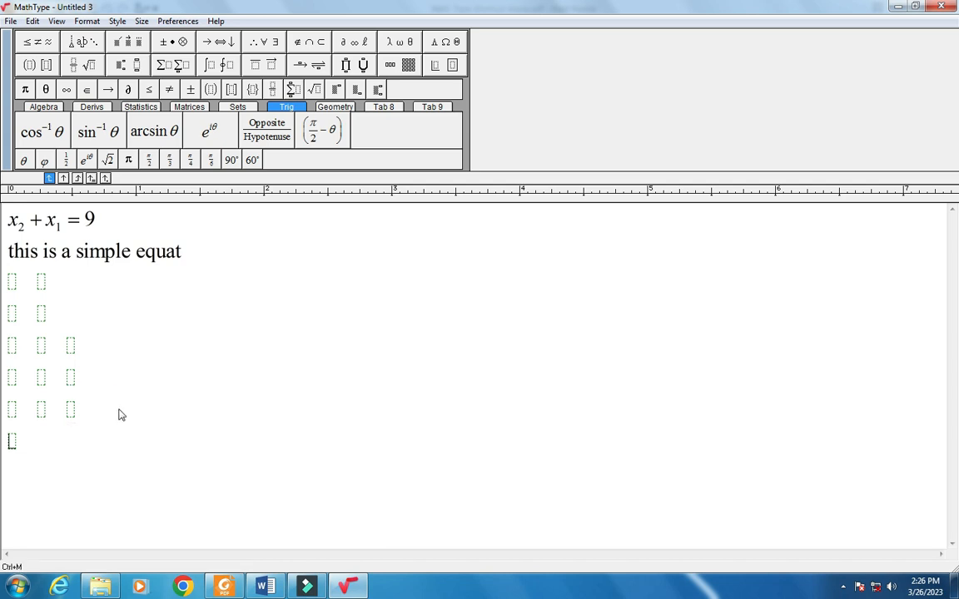
pyautogui.press('4')
# Clear the whole equation and insert round brackets containing an empty 2-by-2 matrix.
pyautogui.moveTo(177, 516); pyautogui.dragTo(18, 193)
pyautogui.press('Delete')
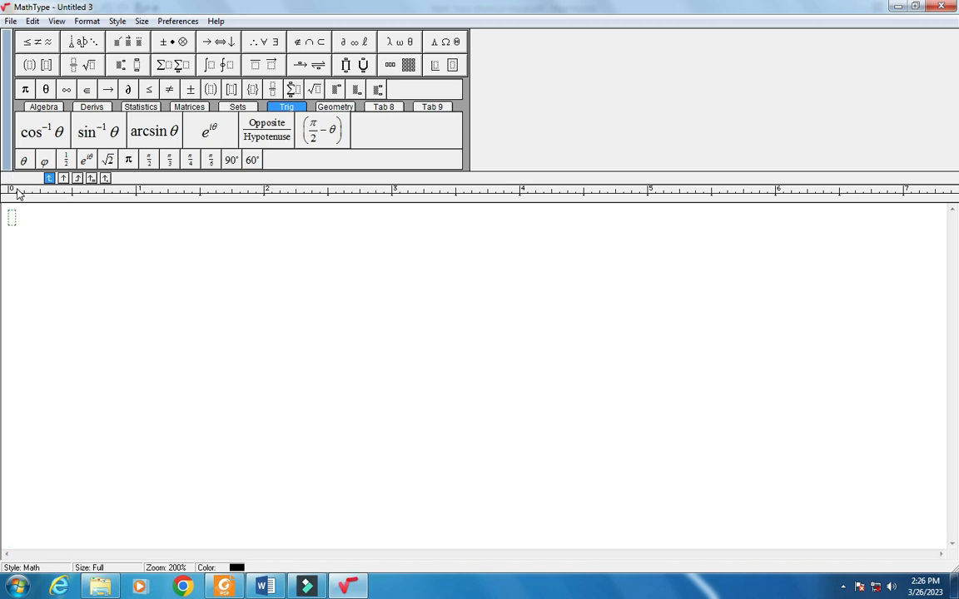
pyautogui.click(29, 65)
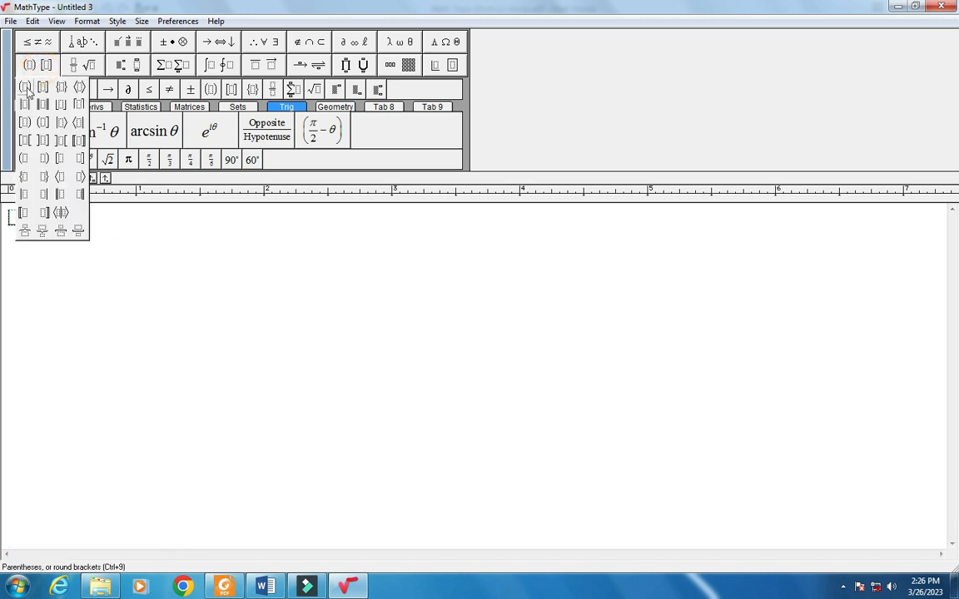
pyautogui.click(101, 320)
pyautogui.hotkey('ctrl', '9')
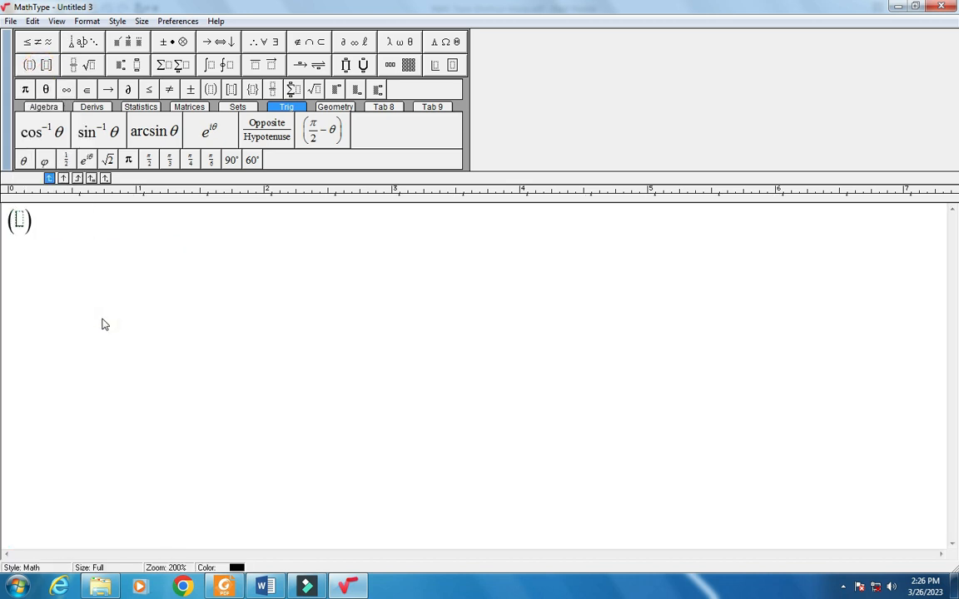
pyautogui.hotkey('ctrl', 'm')
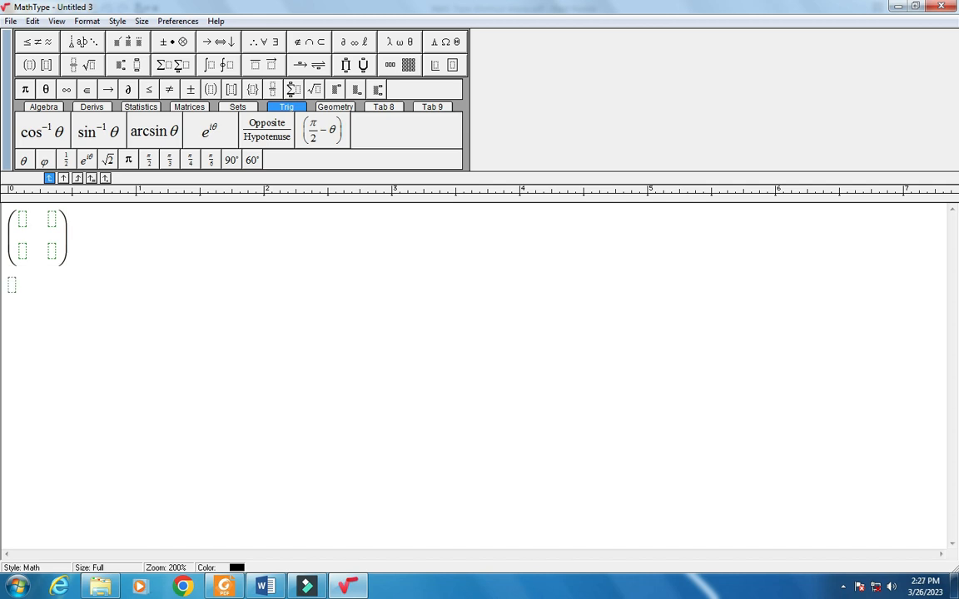
# Insert a custom matrix with 6 rows and 8 columns on the line below the bracketed matrix.
pyautogui.hotkey('ctrl', 'm')
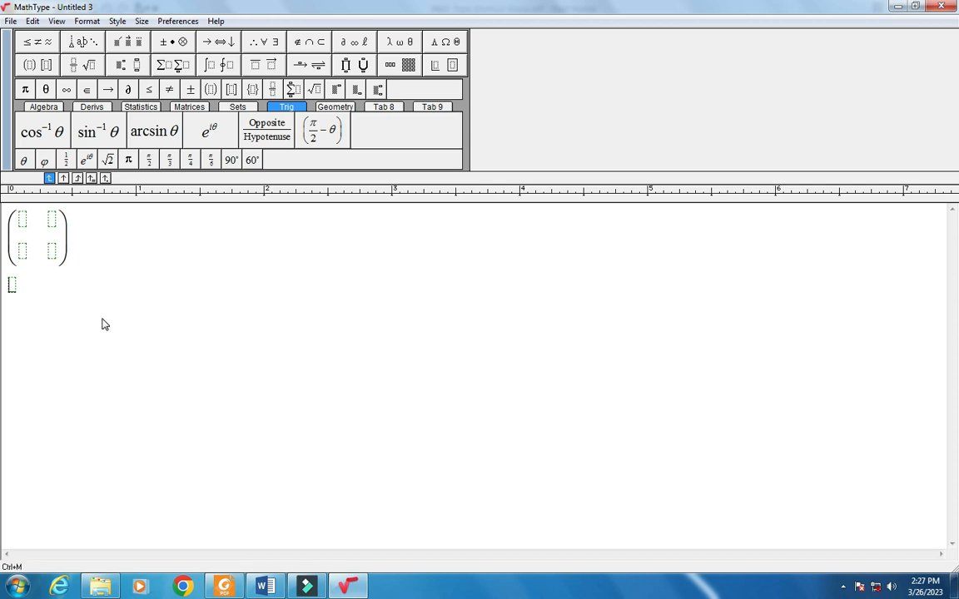
pyautogui.press('m')
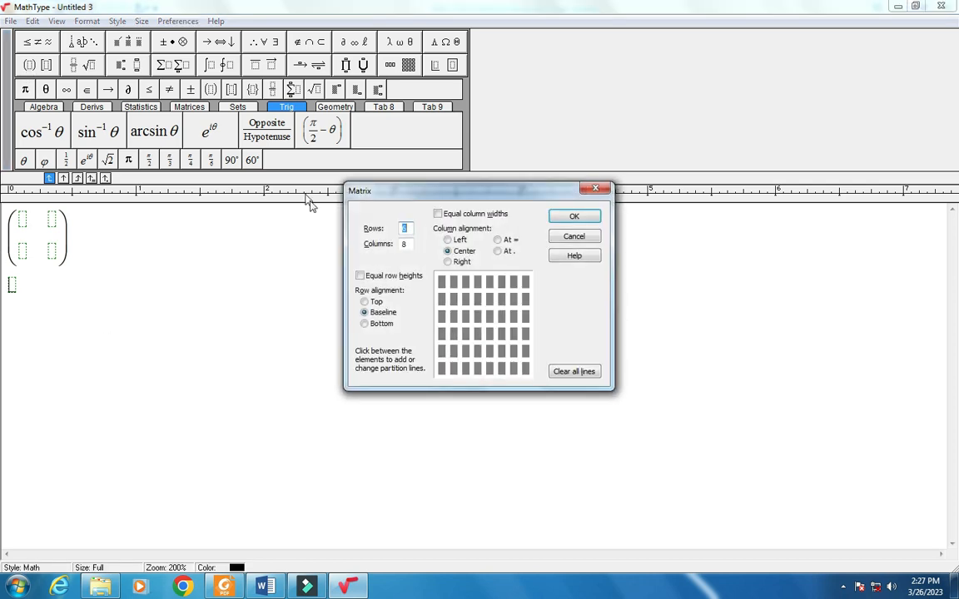
pyautogui.click(563, 220)
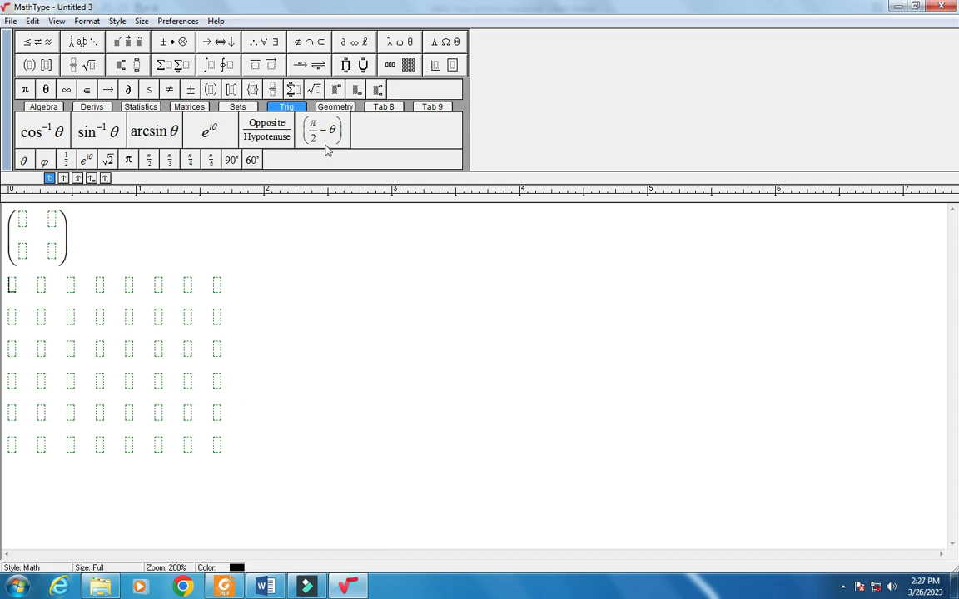
# Review the whole shortcut list in the PDF, from fractions through to matrices.
pyautogui.click(237, 587)
pyautogui.scroll(10, 369, 366)
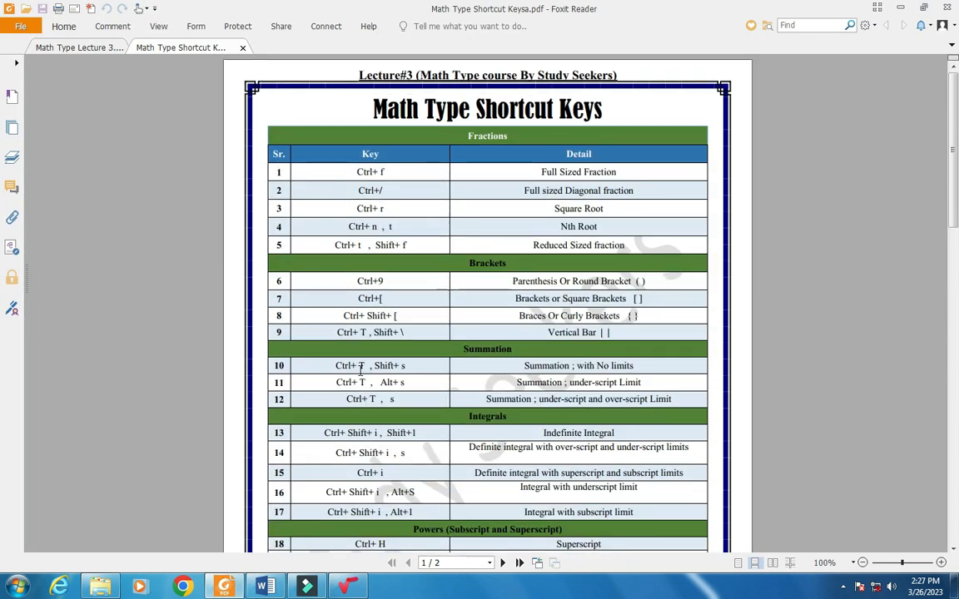
pyautogui.scroll(-2, 361, 370)
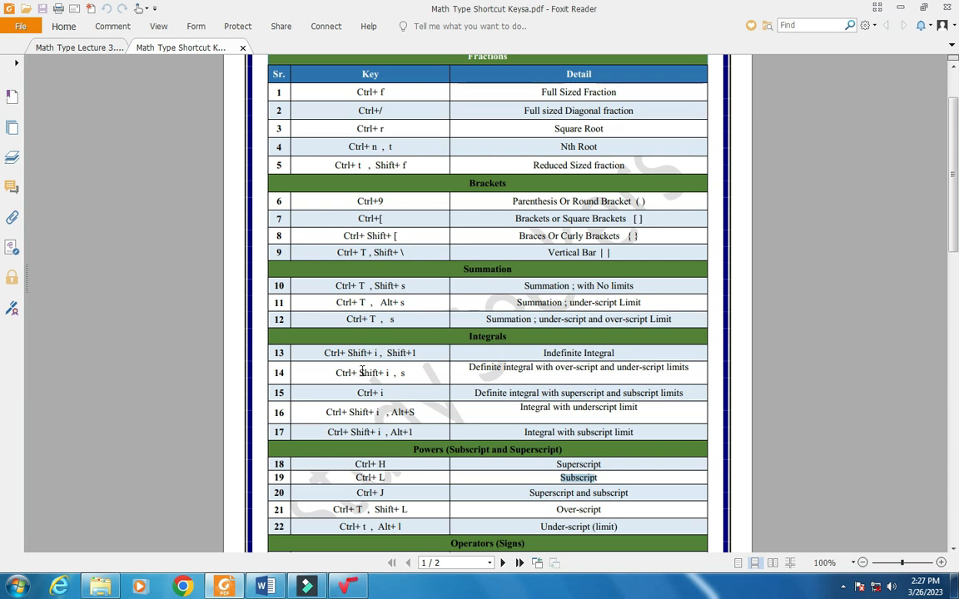
pyautogui.scroll(-3, 362, 373)
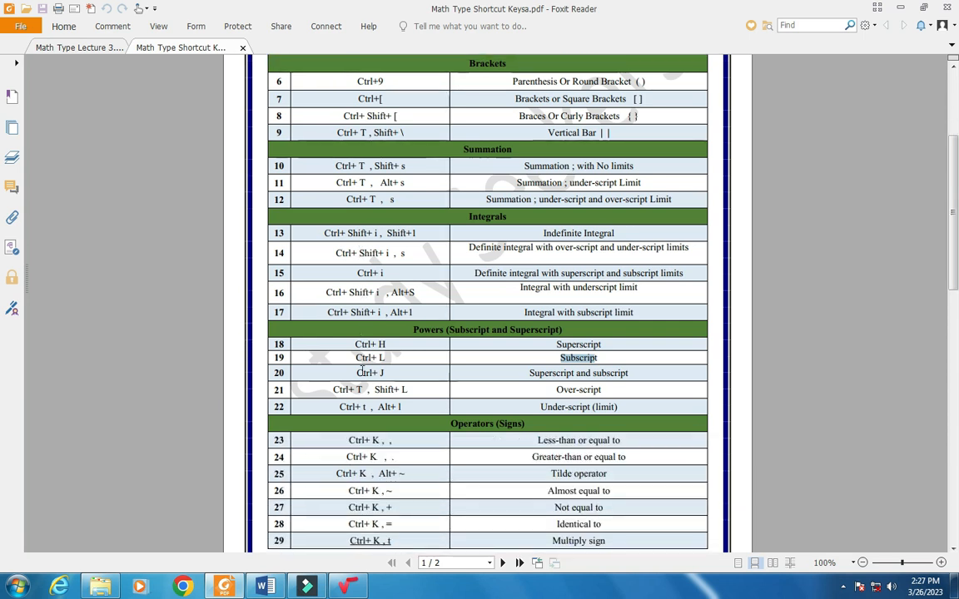
pyautogui.scroll(-2, 362, 370)
pyautogui.scroll(-5, 363, 372)
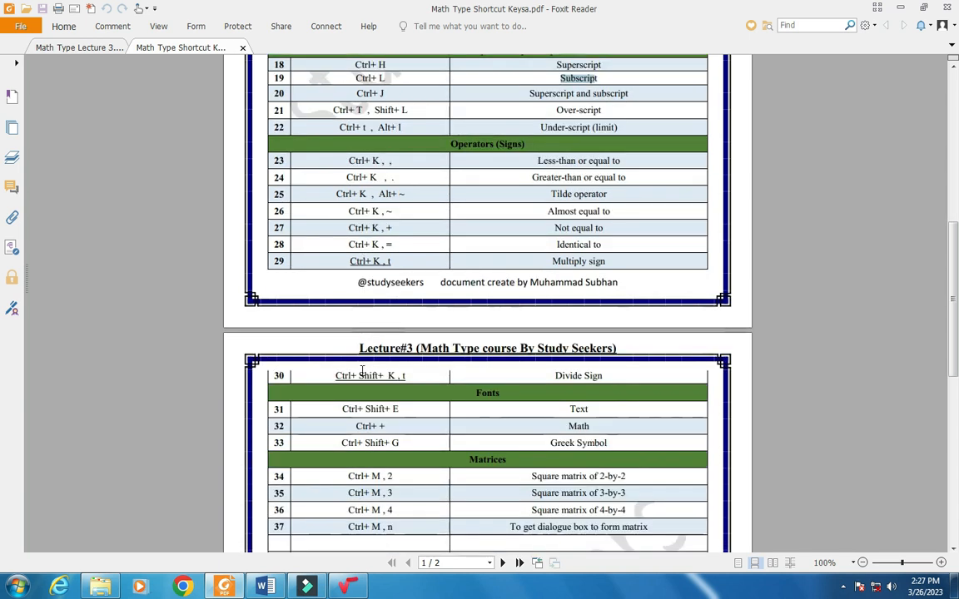
pyautogui.scroll(-5, 362, 372)
pyautogui.scroll(-5, 390, 320)
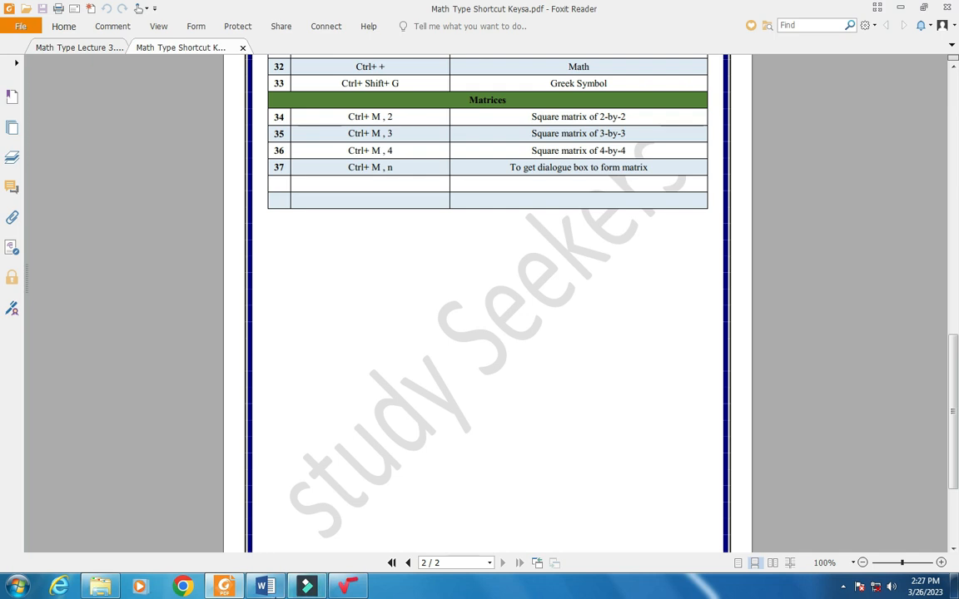
# Look over the course outline in Word, the Lecture 3 outline PDF and the shortcut list, and return to MathType.
pyautogui.click(265, 587)
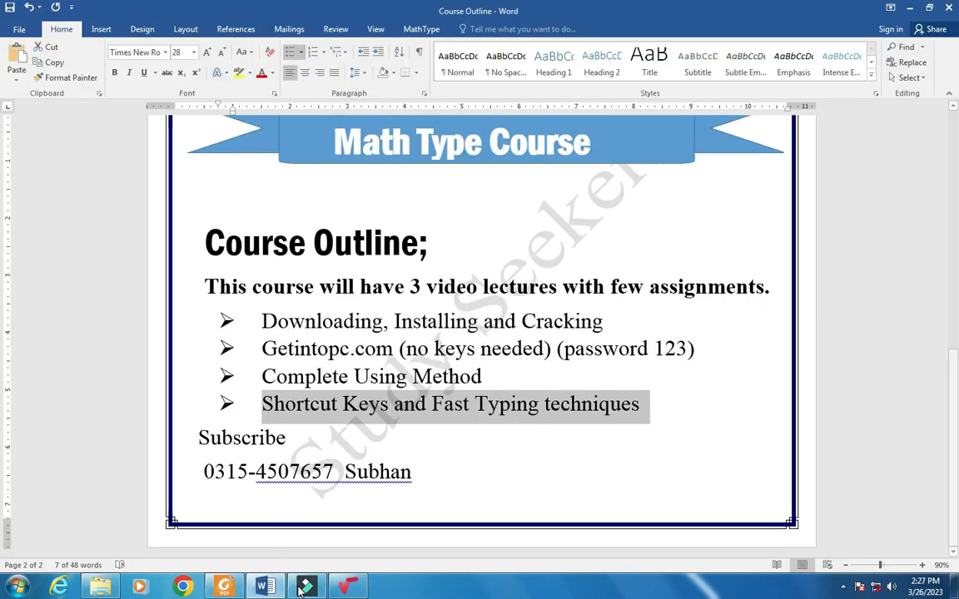
pyautogui.click(224, 587)
pyautogui.click(82, 47)
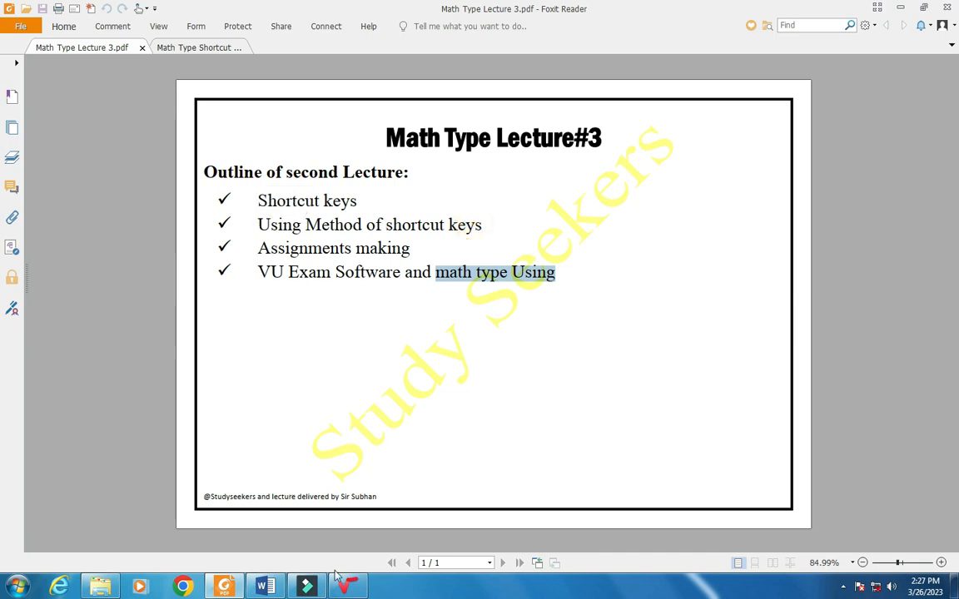
pyautogui.click(264, 587)
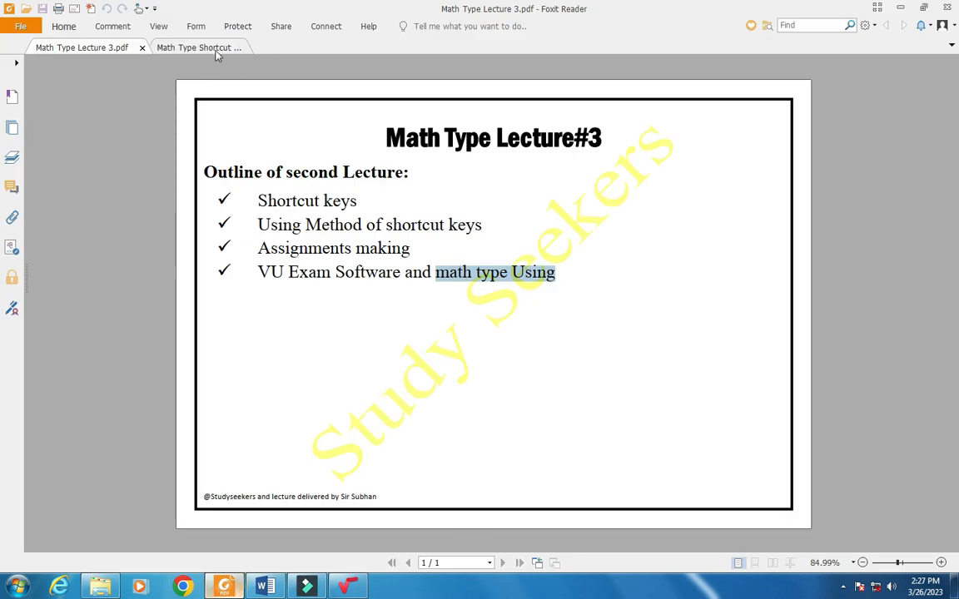
pyautogui.click(213, 47)
pyautogui.scroll(3, 317, 225)
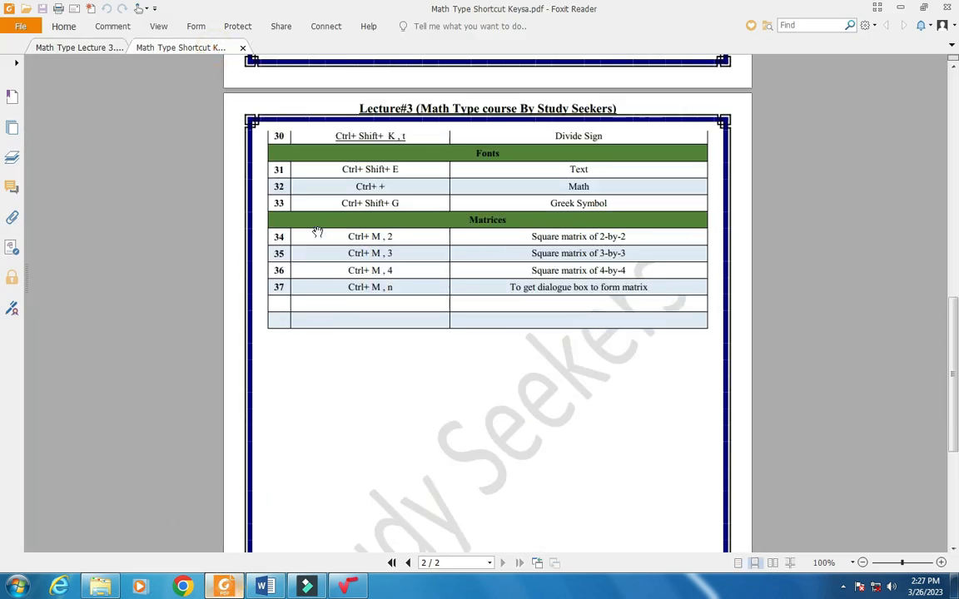
pyautogui.scroll(5, 413, 186)
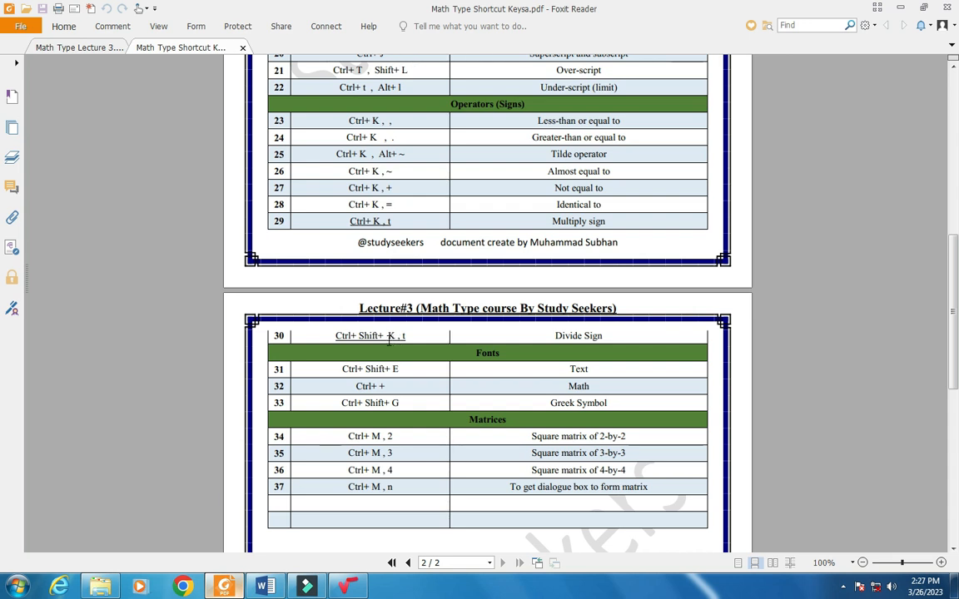
pyautogui.click(350, 586)
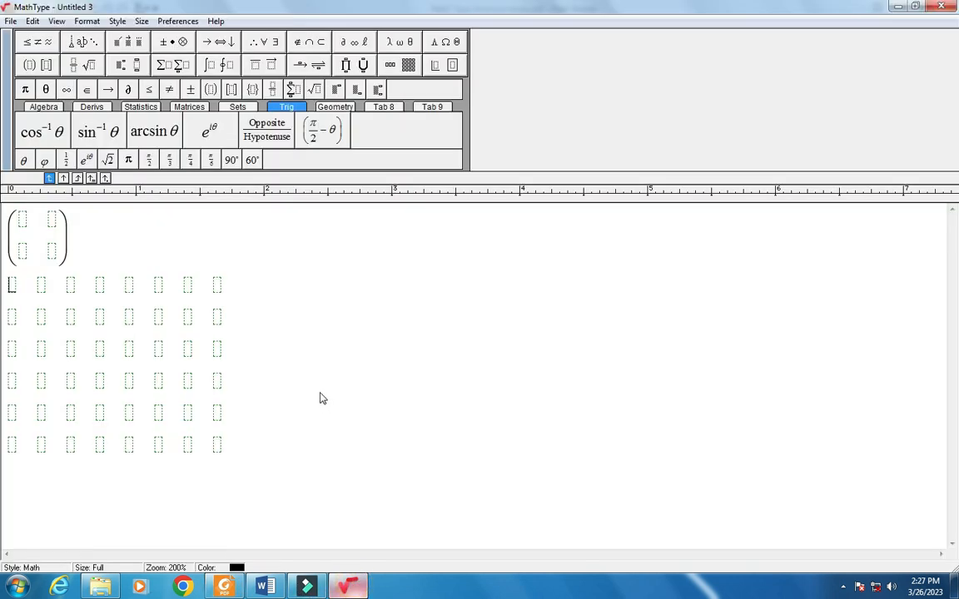
# Delete the bracketed matrix and the 6-by-8 matrix so that the equation is empty.
pyautogui.moveTo(312, 428); pyautogui.dragTo(4, 252)
pyautogui.press('Delete')
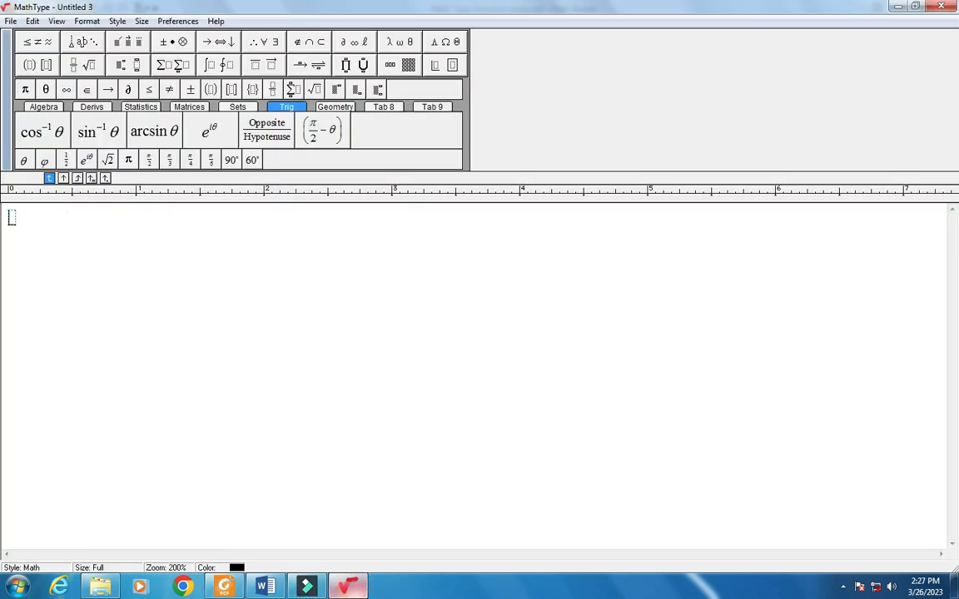
pyautogui.hotkey('ctrl', 'shift', 't')
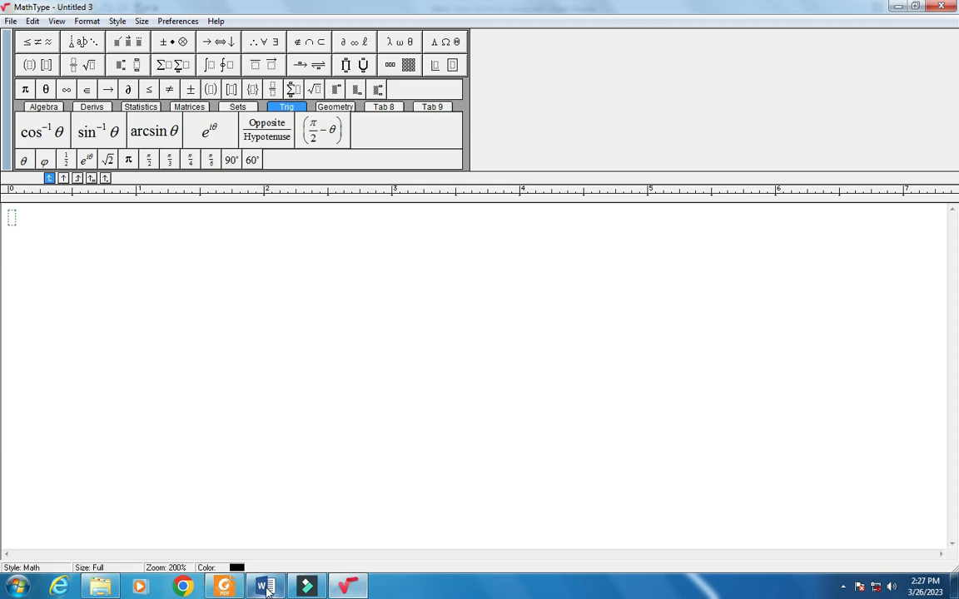
# Look over the shortcut list's operators, fonts and matrices sections, the Word course outline and the Lecture 3 outline PDF.
pyautogui.click(226, 587)
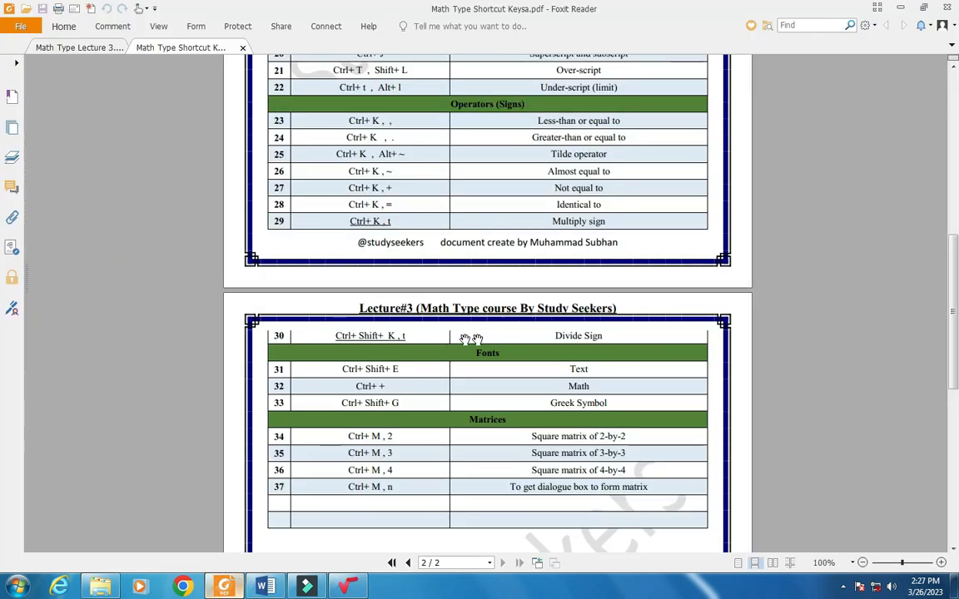
pyautogui.click(266, 587)
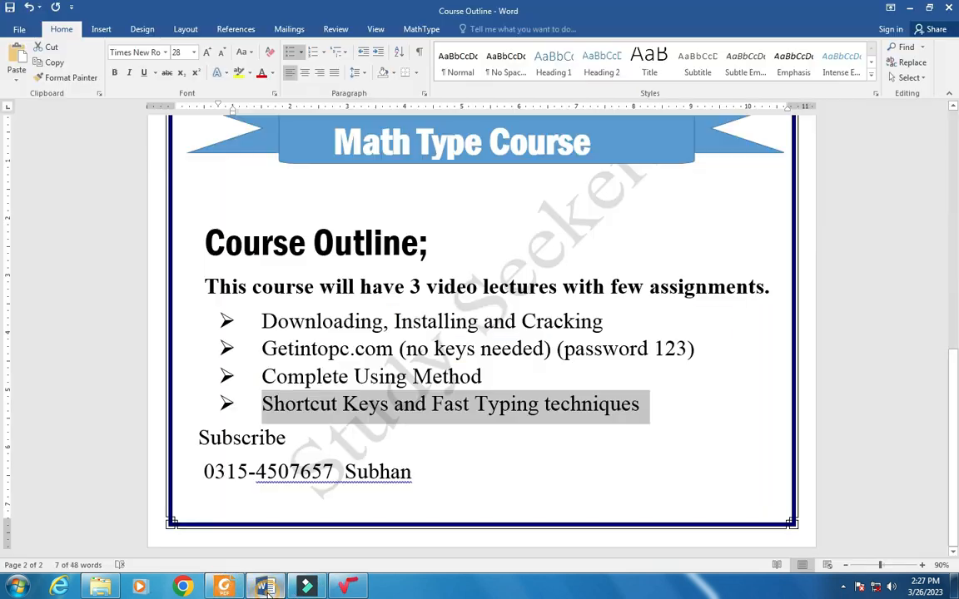
pyautogui.click(348, 587)
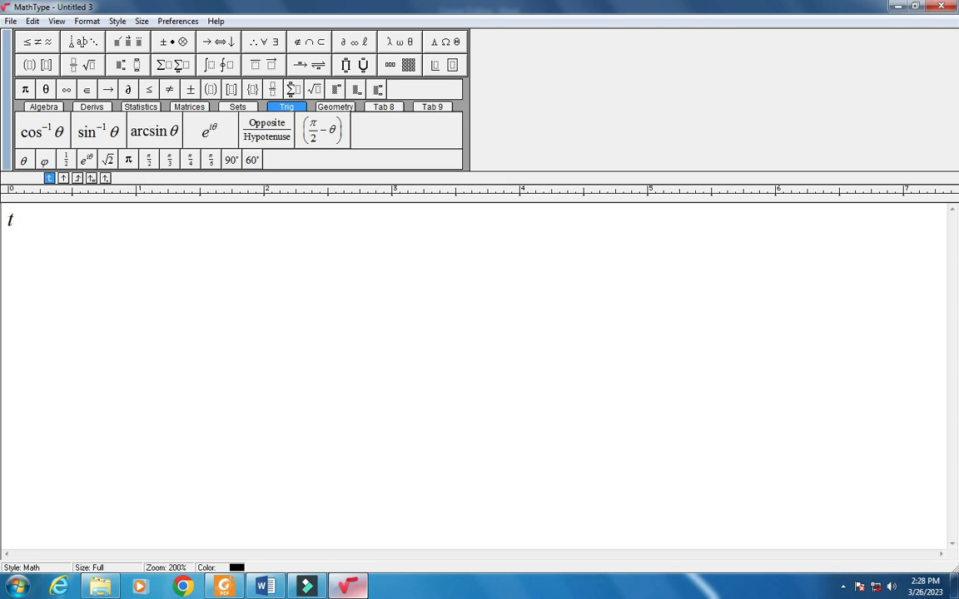
pyautogui.write('.')
pyautogui.click(277, 586)
pyautogui.click(277, 586)
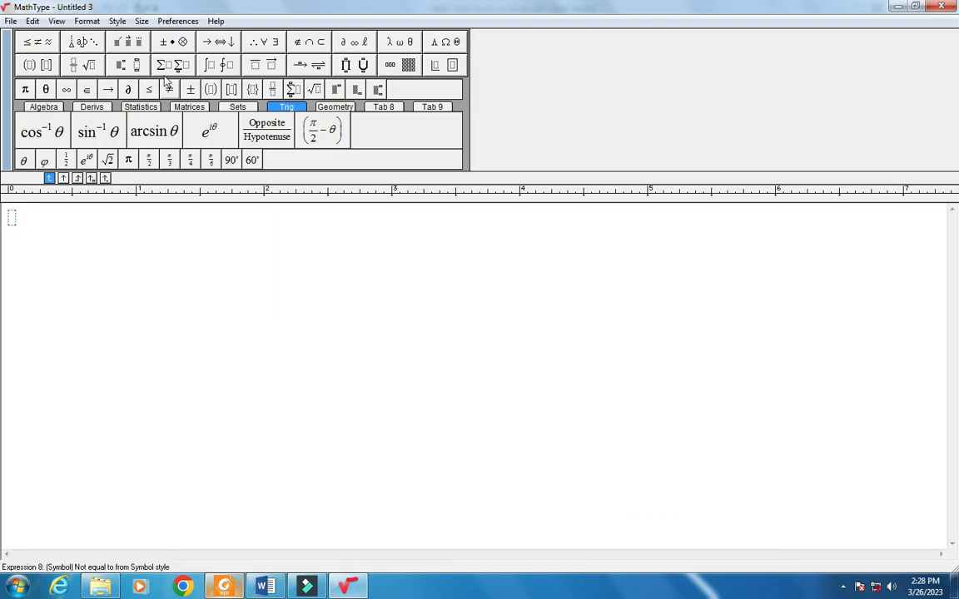
pyautogui.hotkey('alt', 'Tab')
pyautogui.click(82, 47)
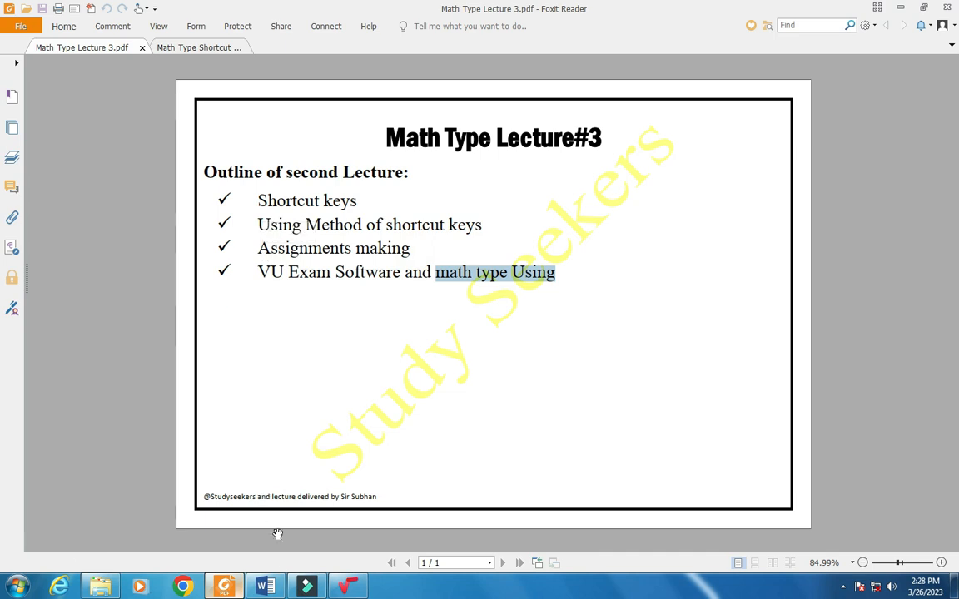
# Switch to Word, create a new blank document and enter the text "Quadratic formula:".
pyautogui.click(265, 586)
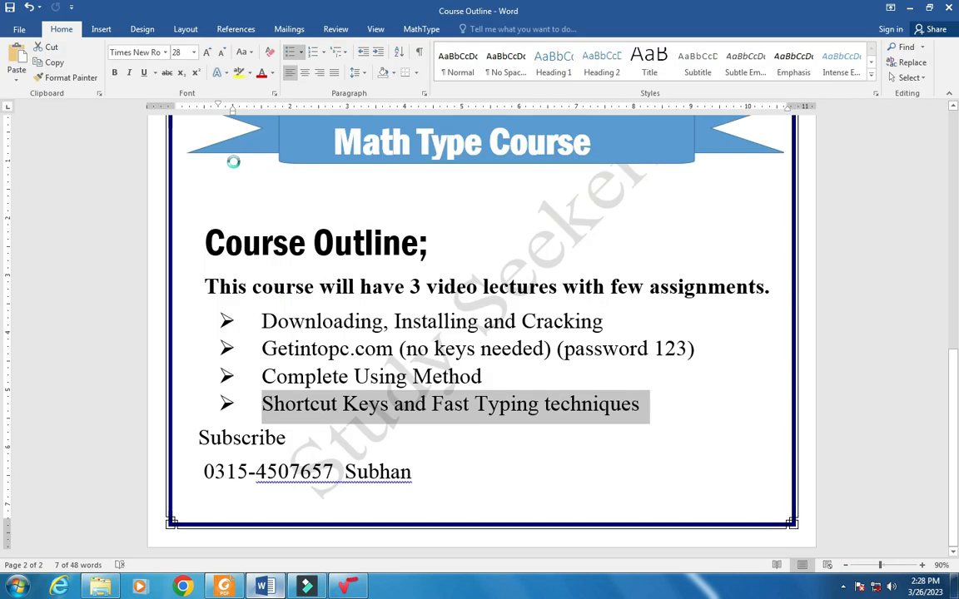
pyautogui.hotkey('ctrl', 'n')
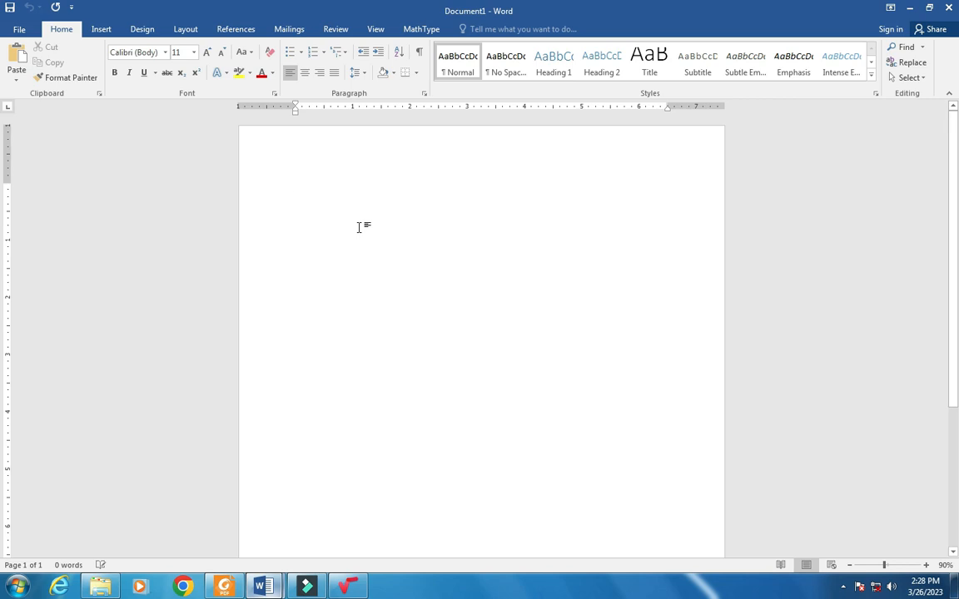
pyautogui.write('Quadratic formula:')
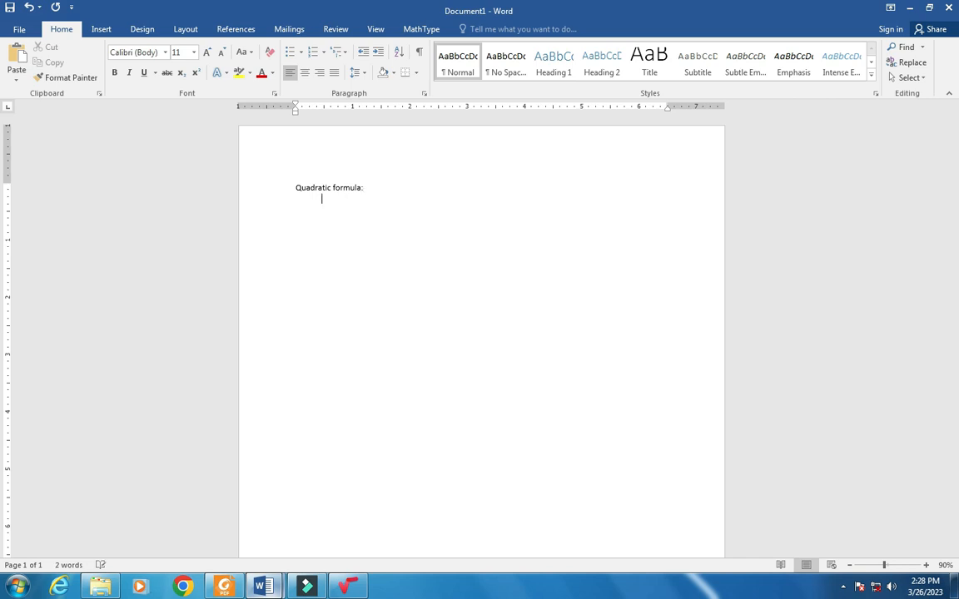
pyautogui.press('BackSpace')
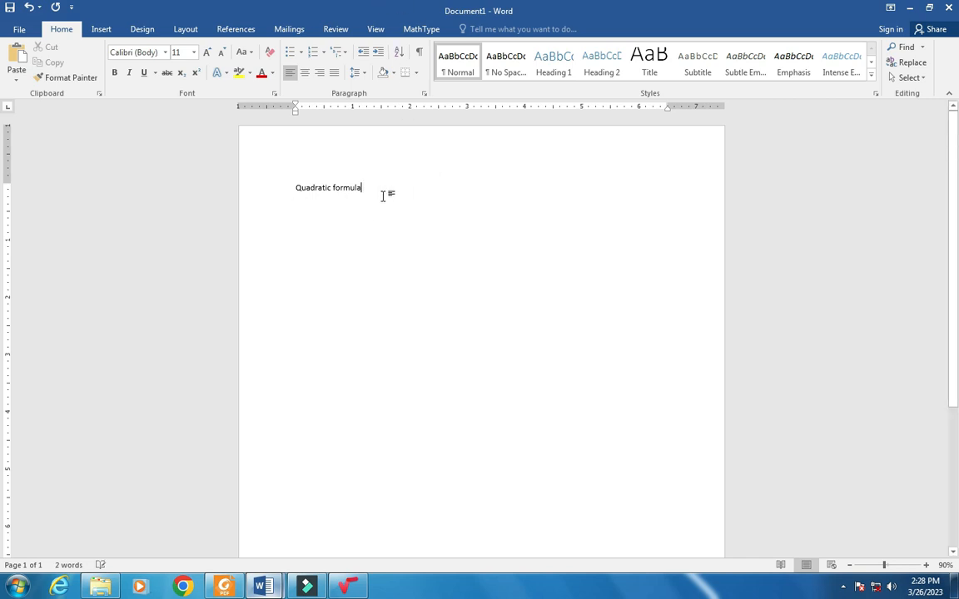
pyautogui.write(':')
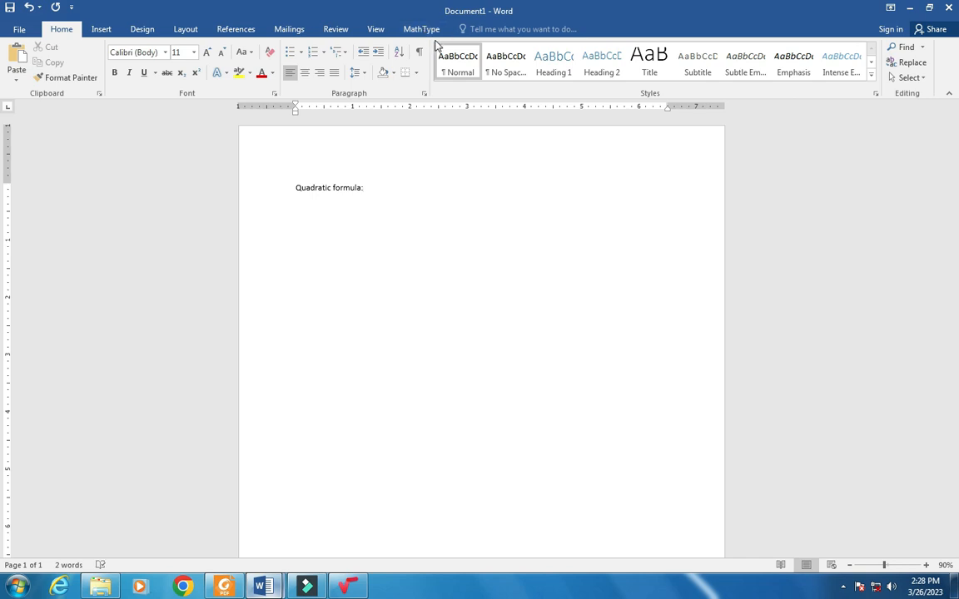
# Insert an inline MathType equation after the text, using the ready-made quadratic formula from the algebra expressions, and return to the document.
pyautogui.click(421, 28)
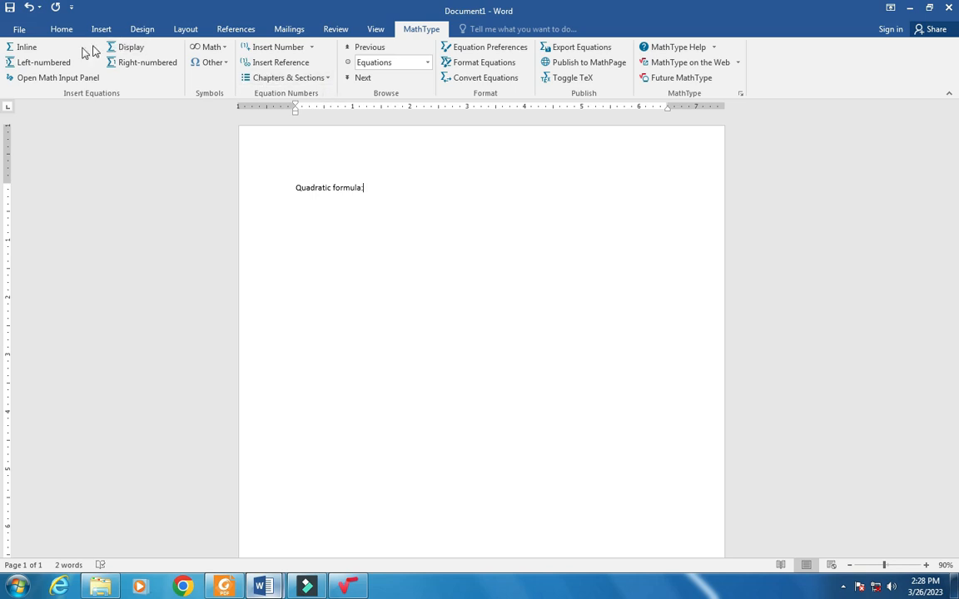
pyautogui.click(33, 50)
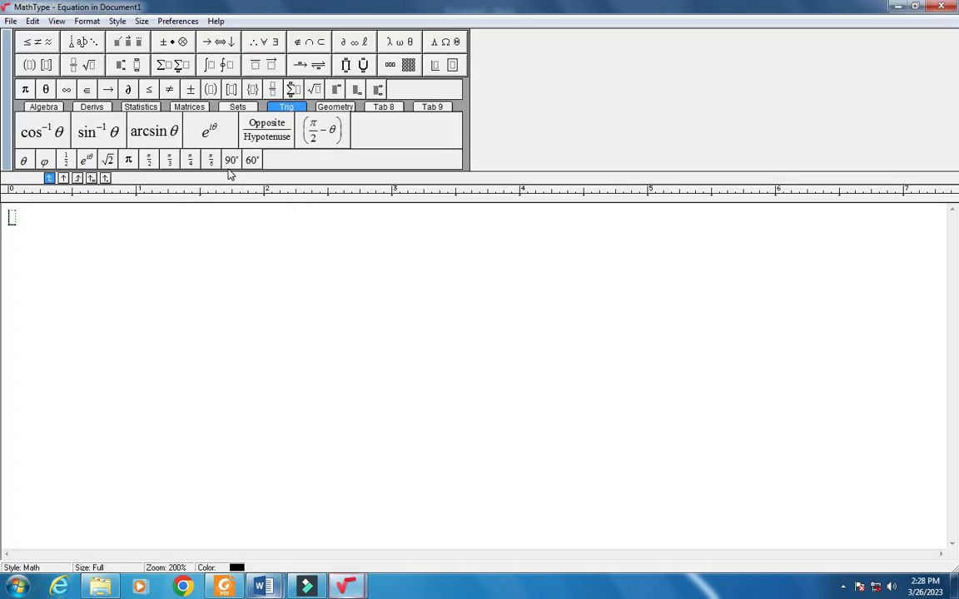
pyautogui.click(48, 108)
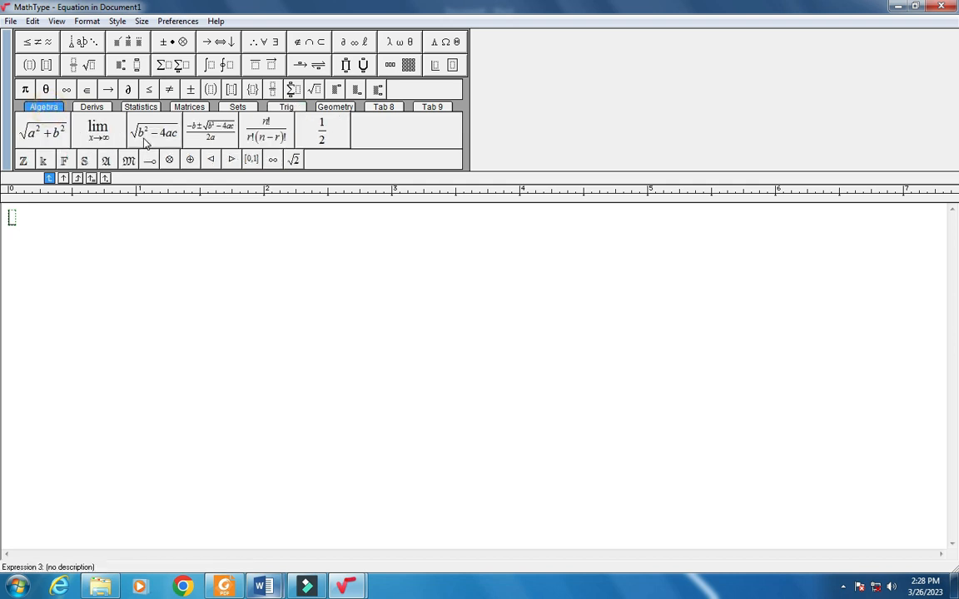
pyautogui.click(204, 133)
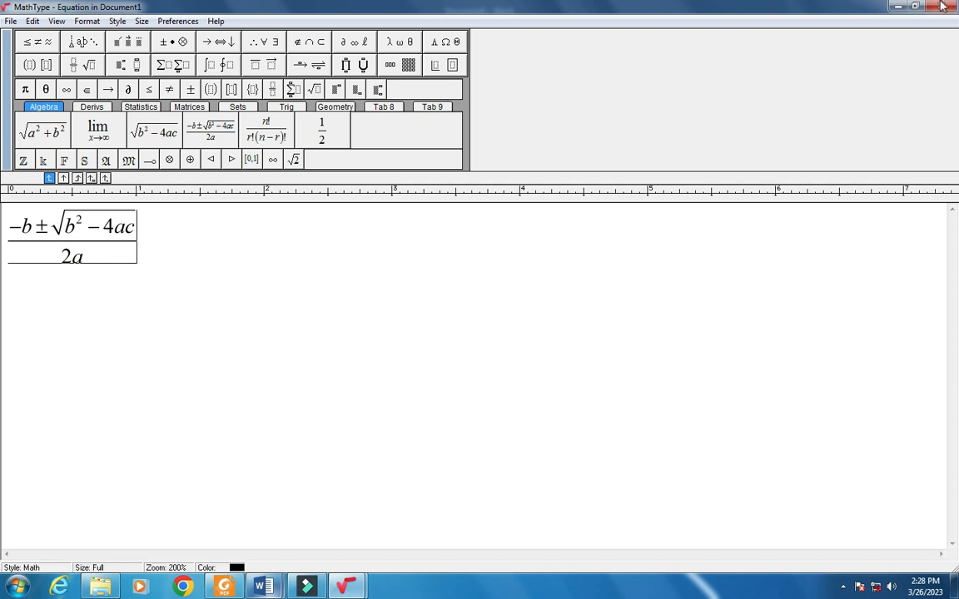
pyautogui.click(896, 5)
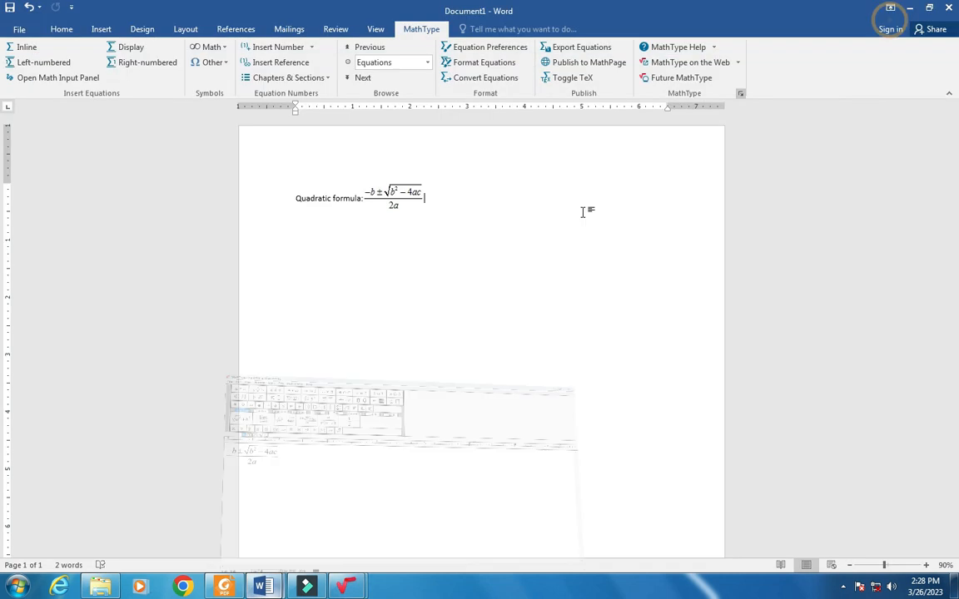
pyautogui.click(367, 192)
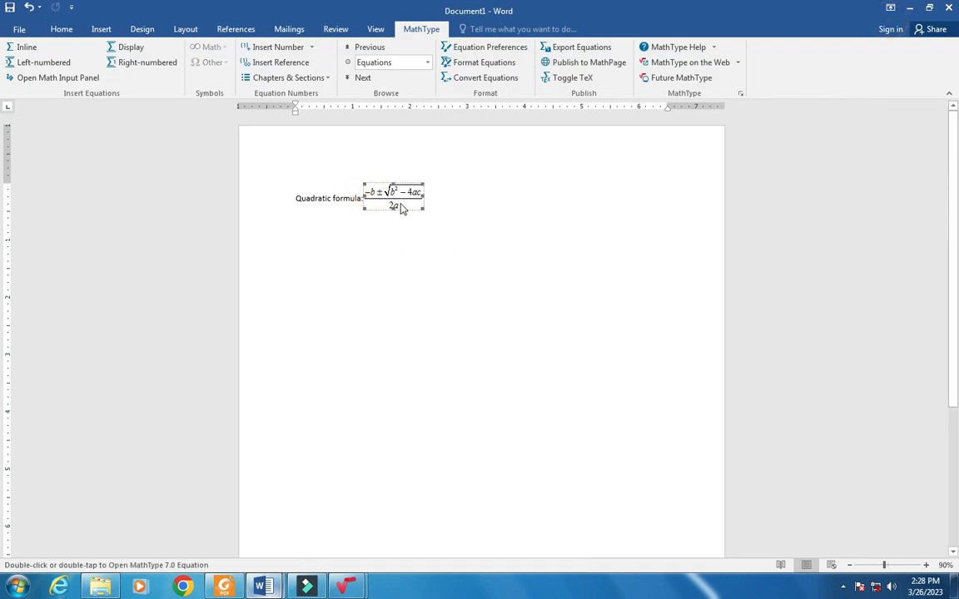
pyautogui.click(450, 197)
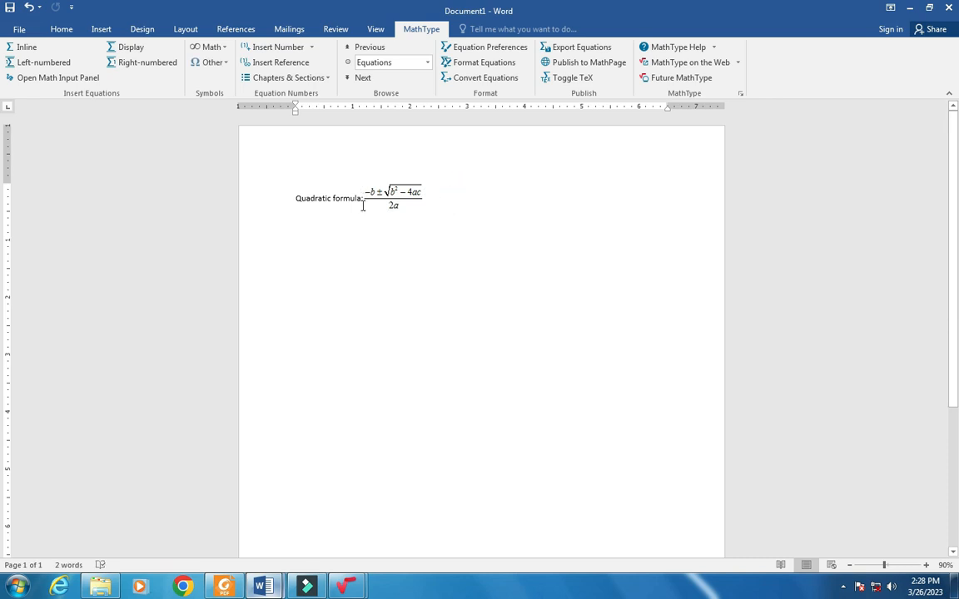
# Try Word's built-in equation tool after the quadratic formula and browse its integral structures.
pyautogui.click(100, 29)
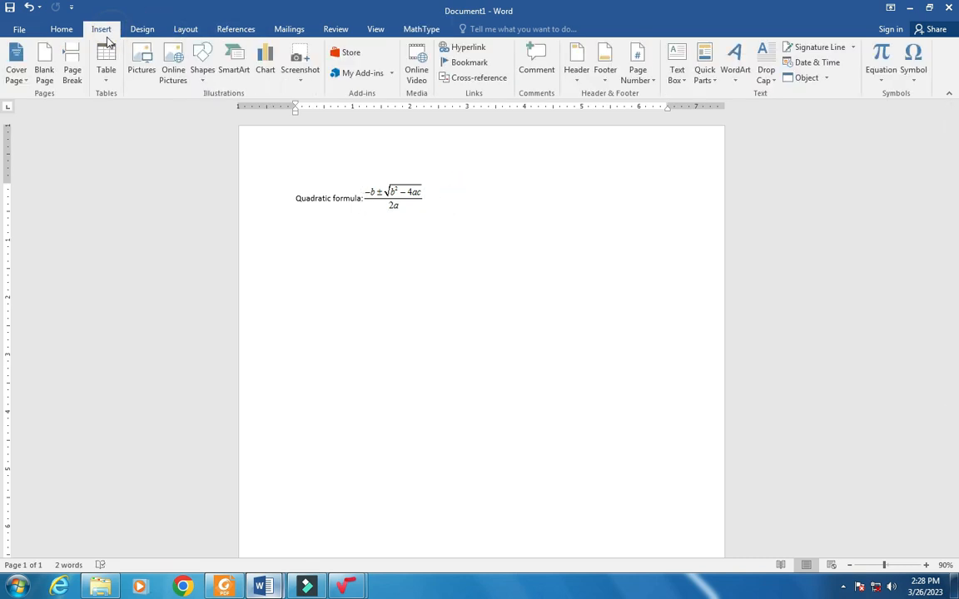
pyautogui.click(880, 55)
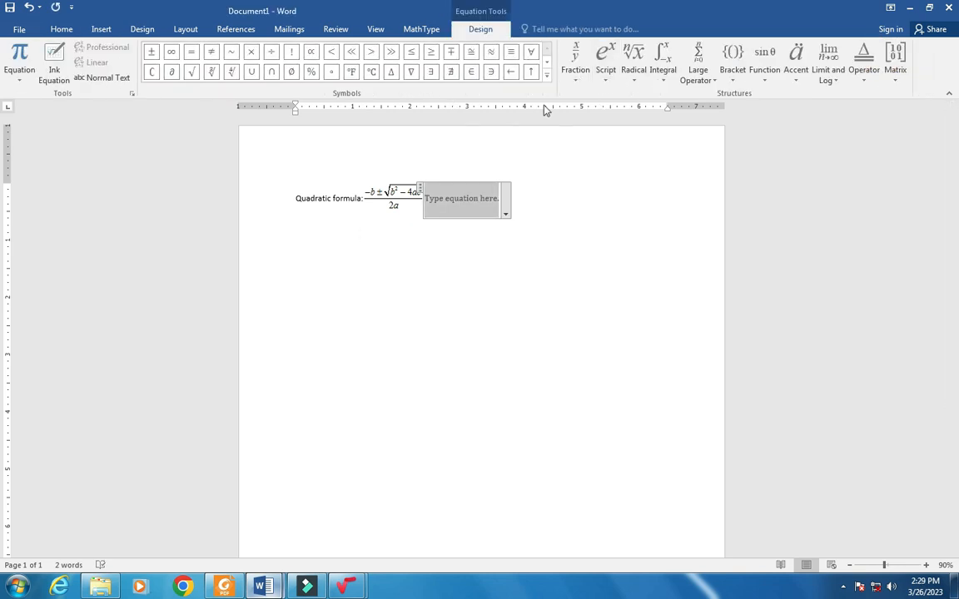
pyautogui.click(666, 80)
pyautogui.click(589, 220)
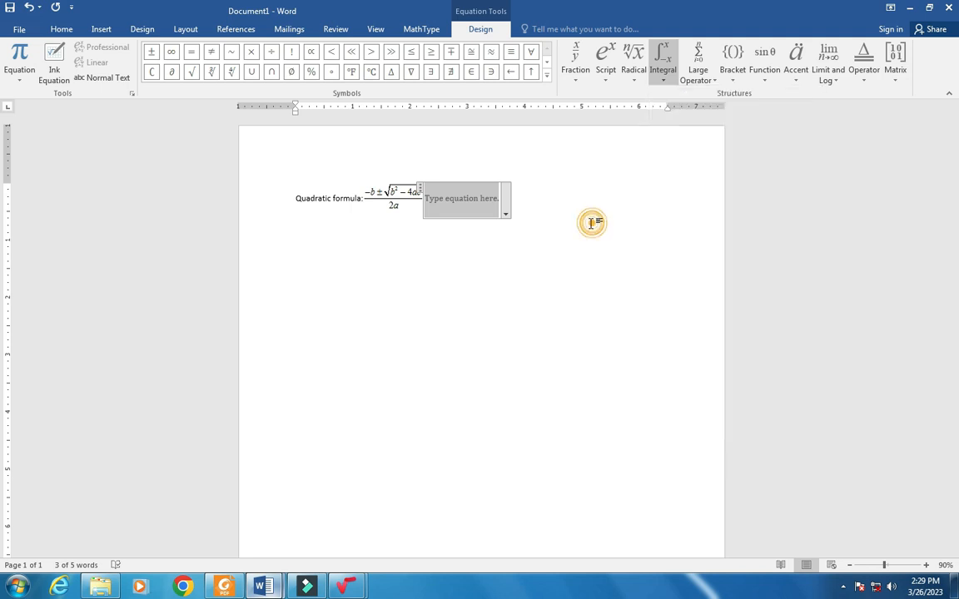
pyautogui.click(535, 207)
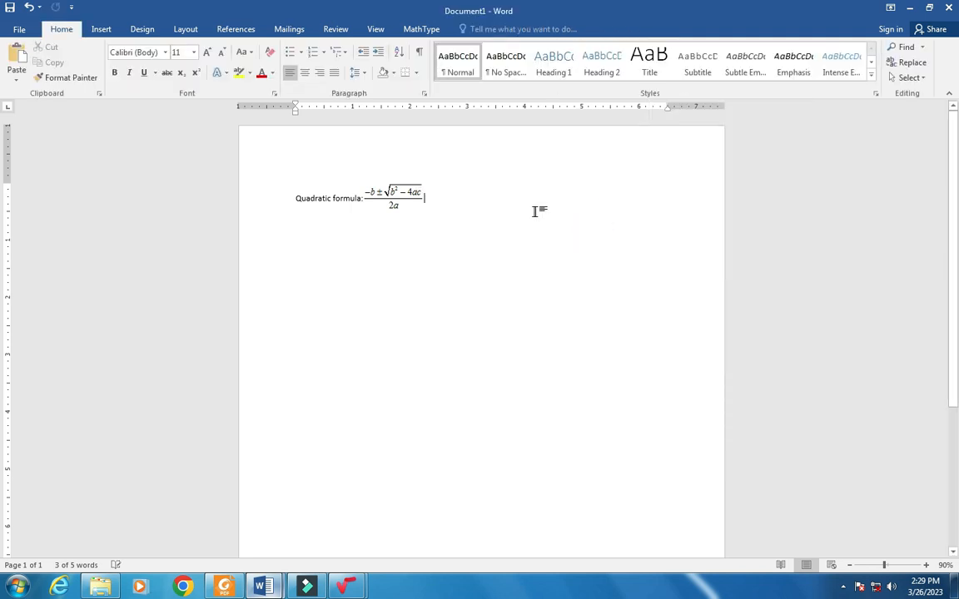
# Insert an inline MathType equation before the quadratic formula, reading lim x→∞ = 3x + 5y², and return to the document.
pyautogui.click(398, 200)
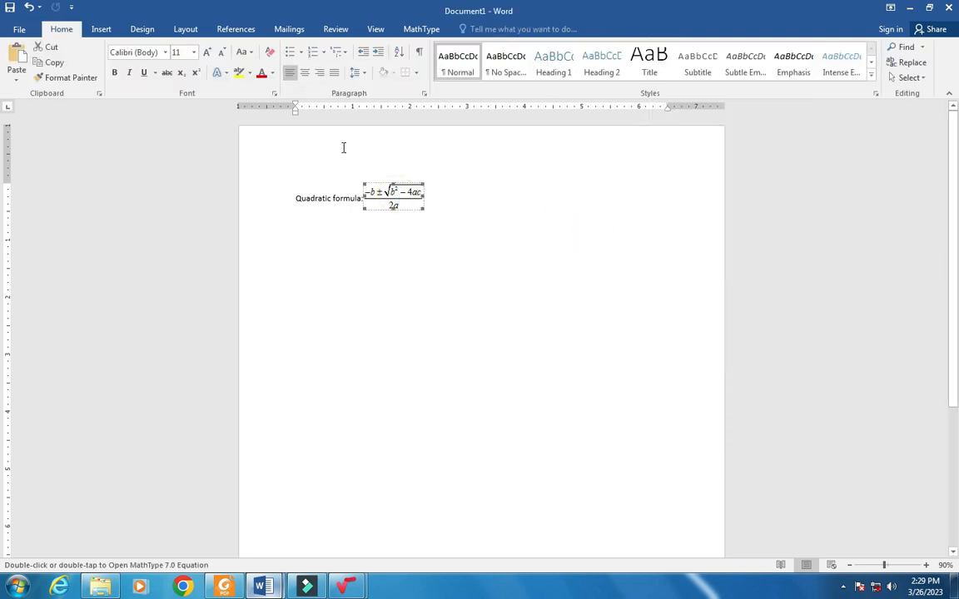
pyautogui.click(423, 30)
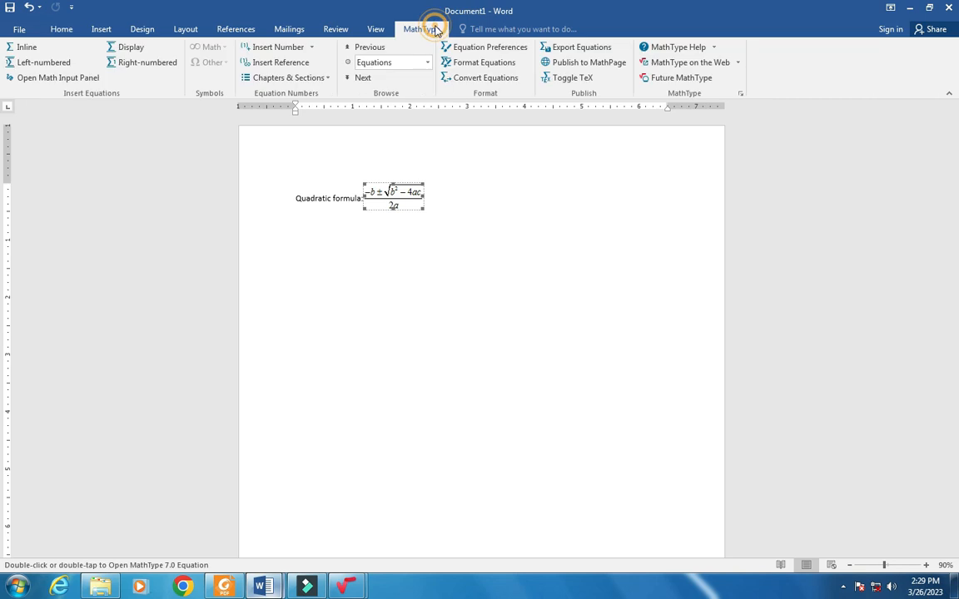
pyautogui.click(25, 48)
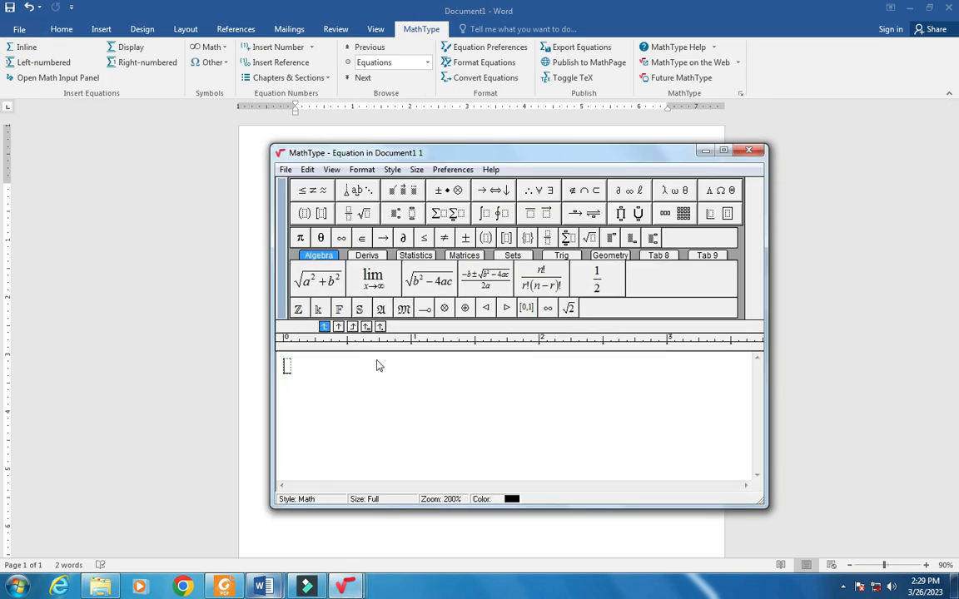
pyautogui.click(373, 279)
pyautogui.write('= 3x + 5y')
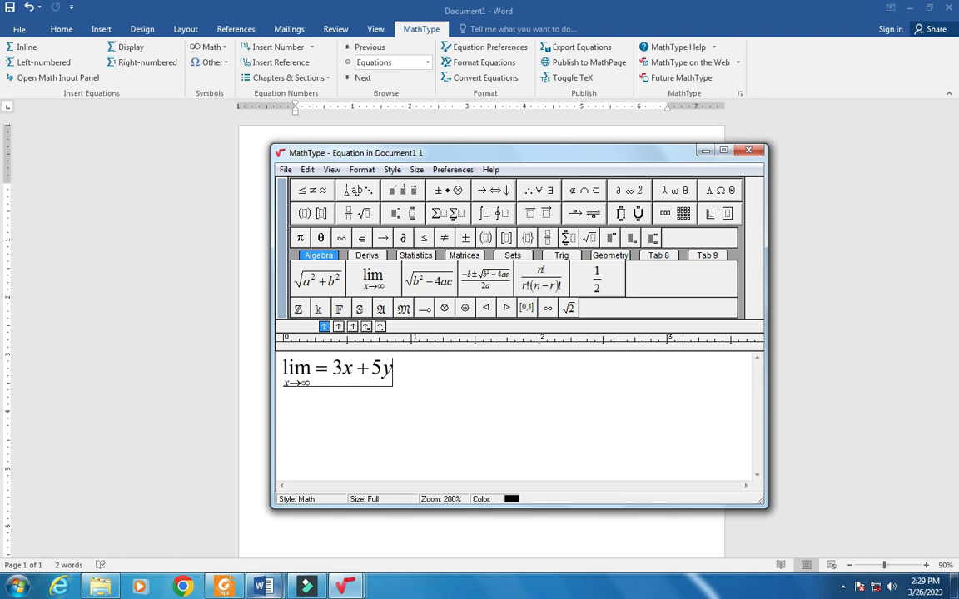
pyautogui.hotkey('ctrl', 'h')
pyautogui.write('2')
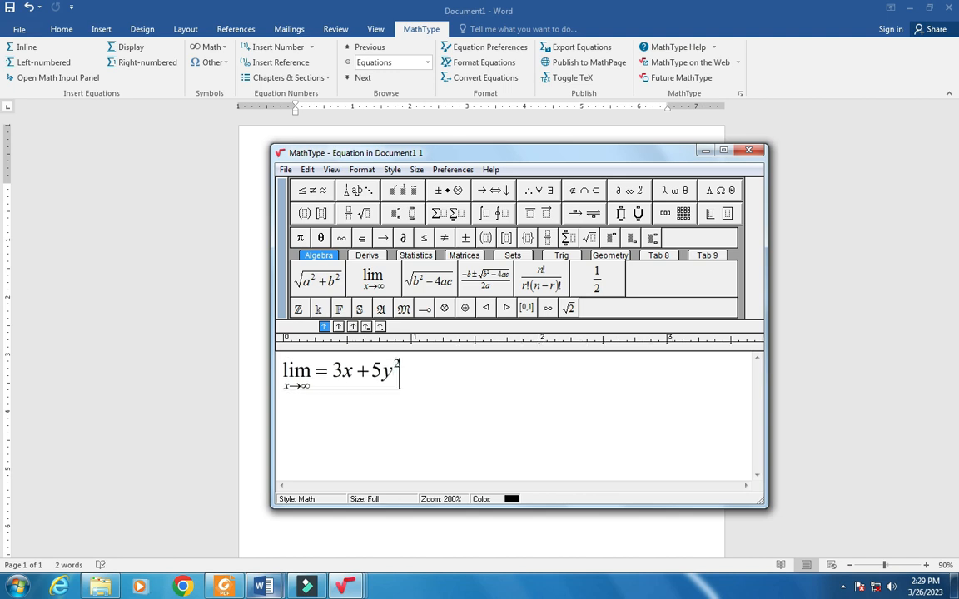
pyautogui.press('Right')
pyautogui.click(705, 150)
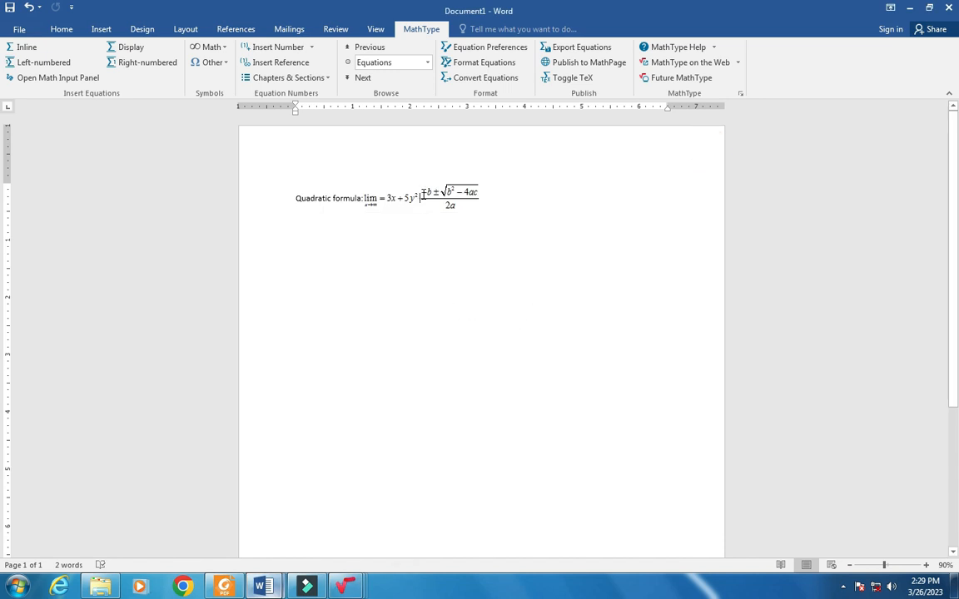
# Move the limit equation and the quadratic formula onto separate lines below the "Quadratic formula:" text.
pyautogui.click(395, 203)
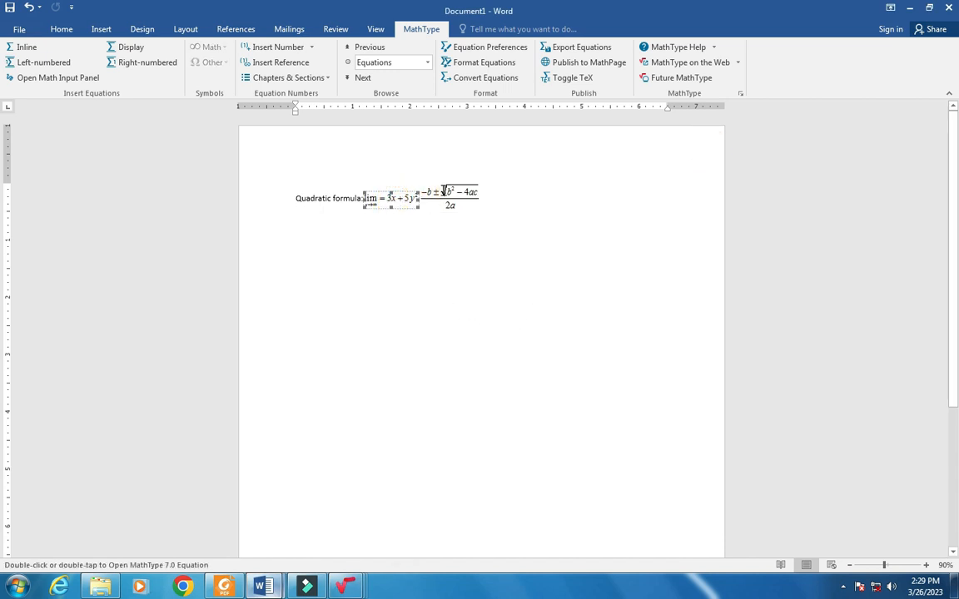
pyautogui.click(424, 198)
pyautogui.press('Return')
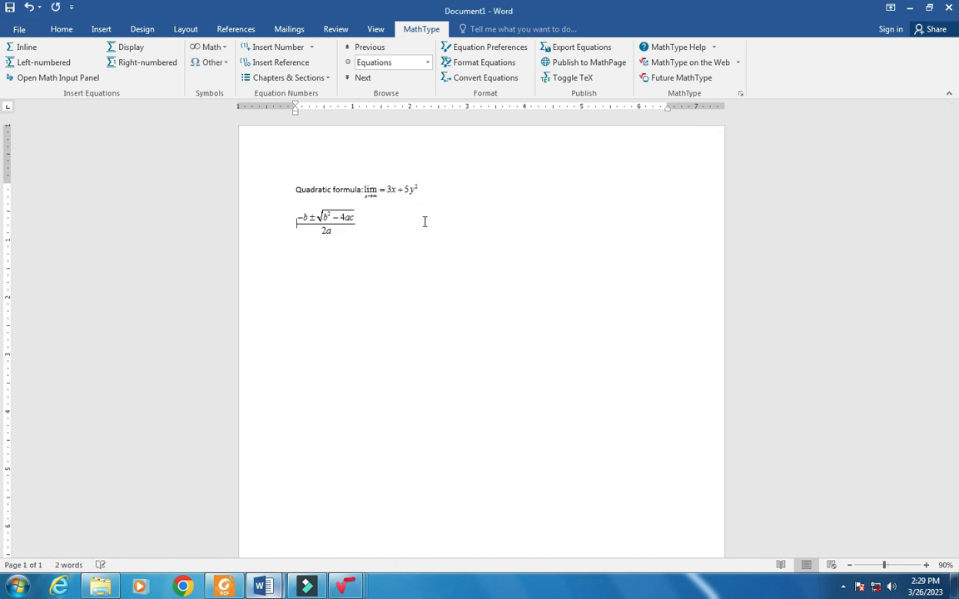
pyautogui.click(364, 190)
pyautogui.press('Return')
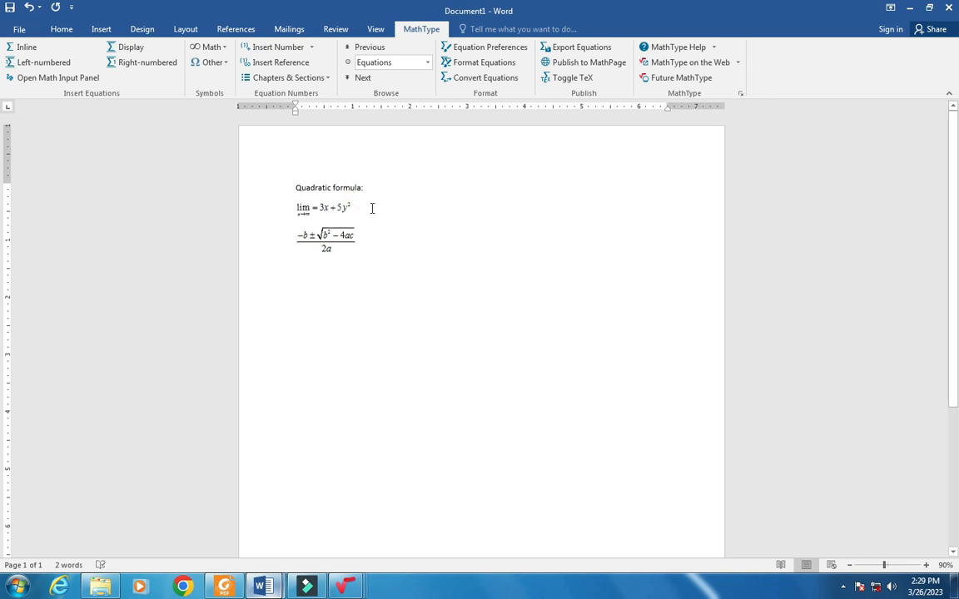
pyautogui.click(369, 229)
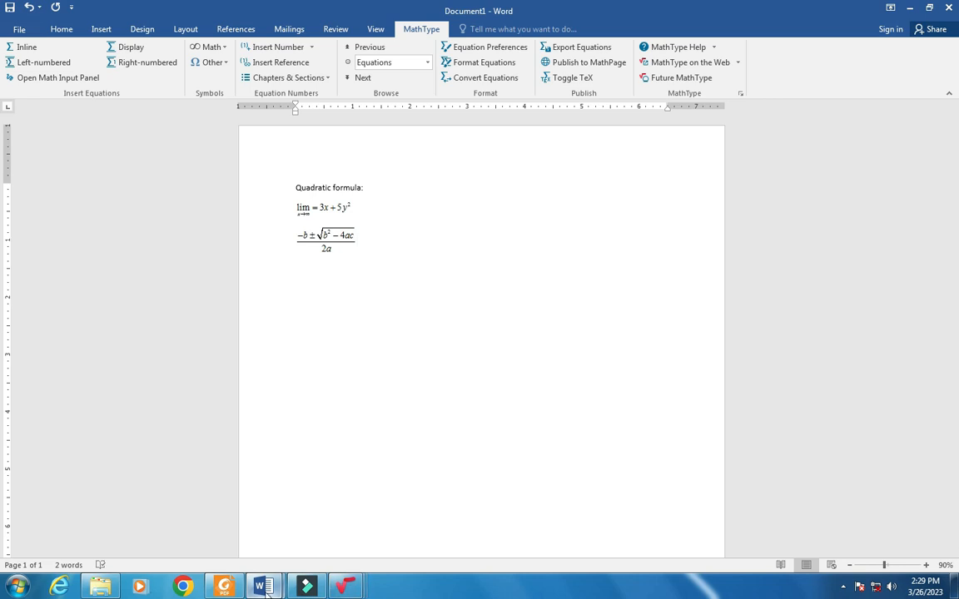
# Close the MathType window that holds the quadratic formula equation.
pyautogui.click(346, 587)
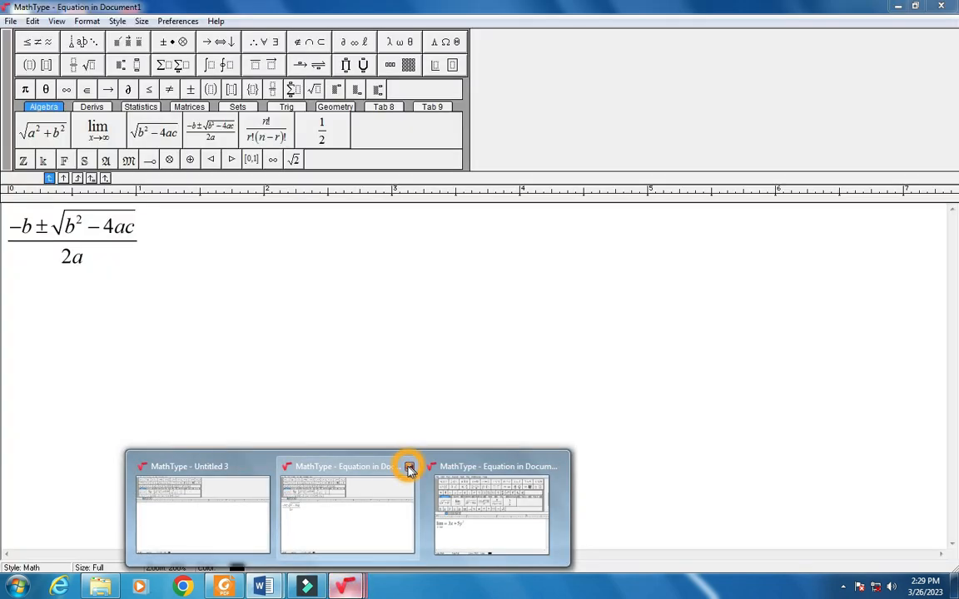
pyautogui.click(409, 468)
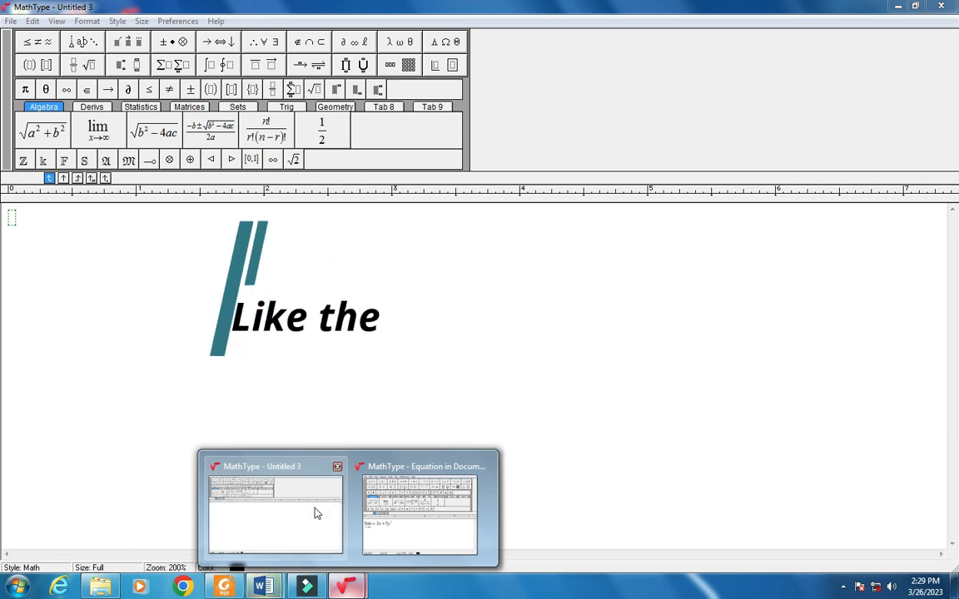
# Close the empty Untitled 3 MathType window, check Document1, and show the limit equation in a maximized MathType window.
pyautogui.click(337, 467)
pyautogui.click(494, 341)
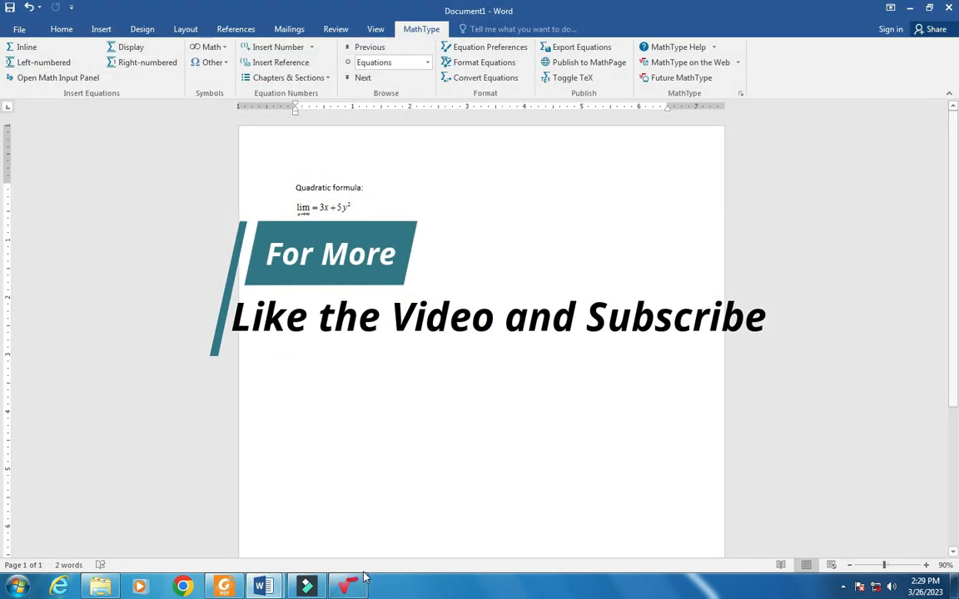
pyautogui.moveTo(307, 587)
pyautogui.click(151, 375)
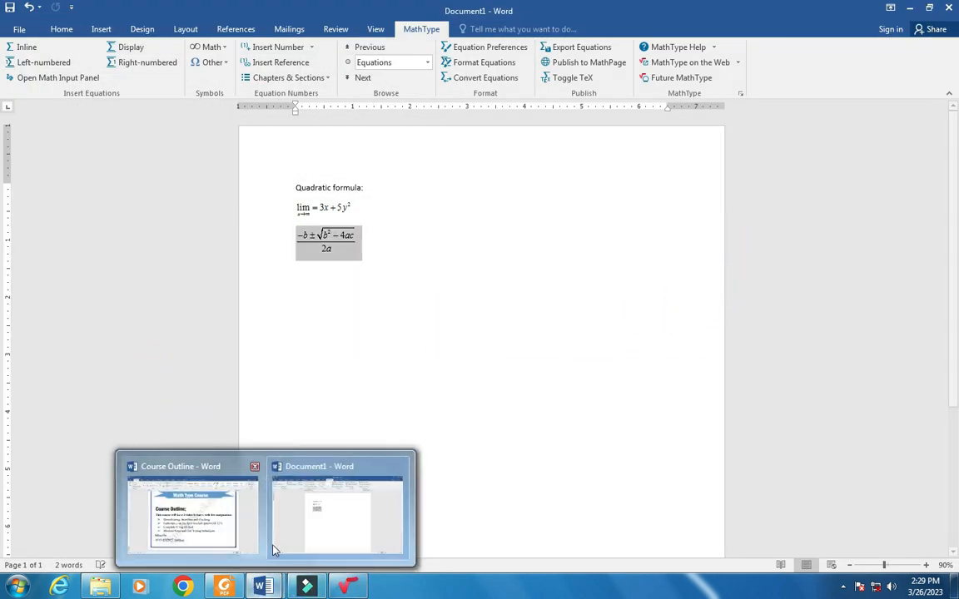
pyautogui.click(398, 240)
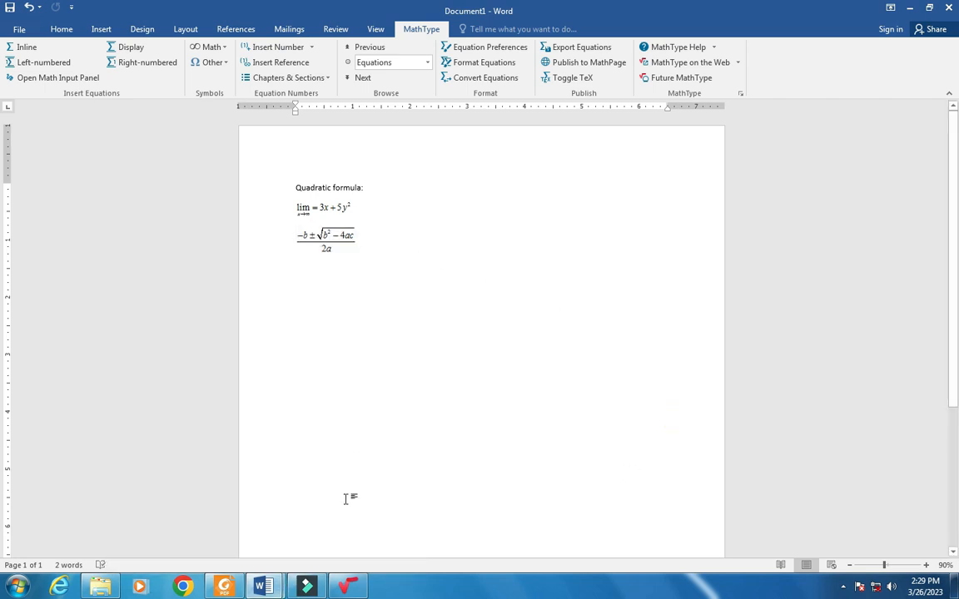
pyautogui.click(348, 588)
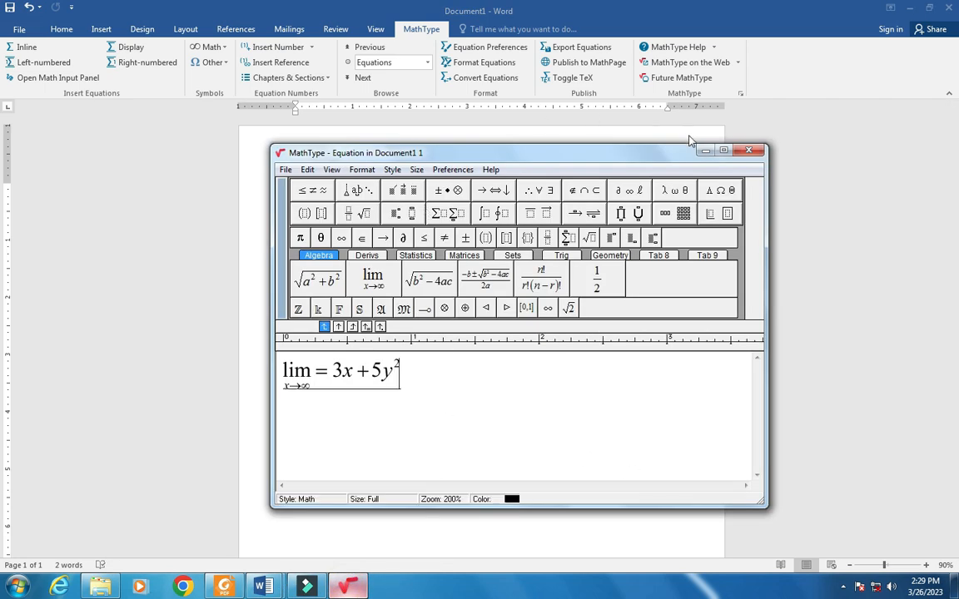
pyautogui.click(724, 150)
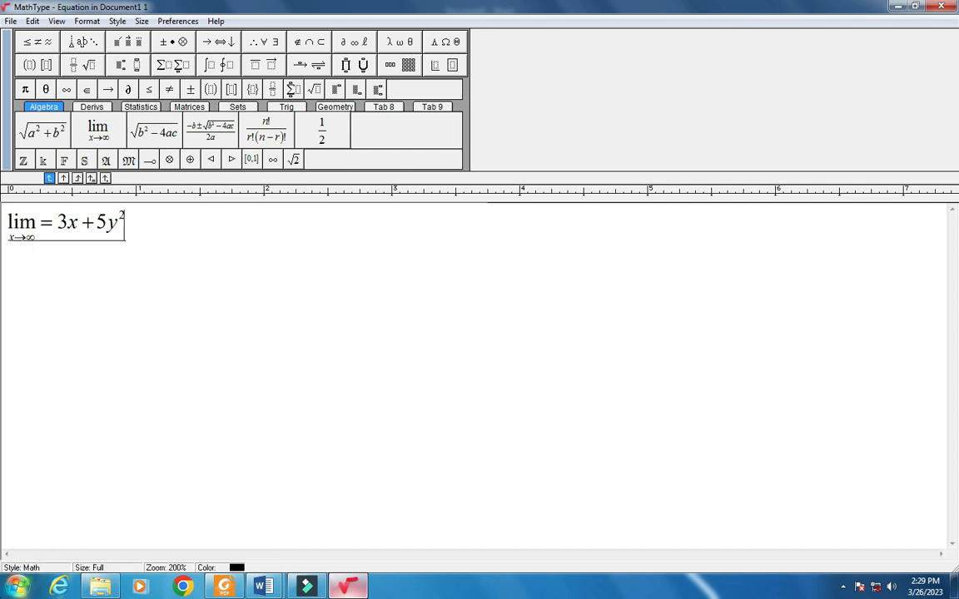
# Find and launch Paint.
pyautogui.click(18, 587)
pyautogui.write('painty')
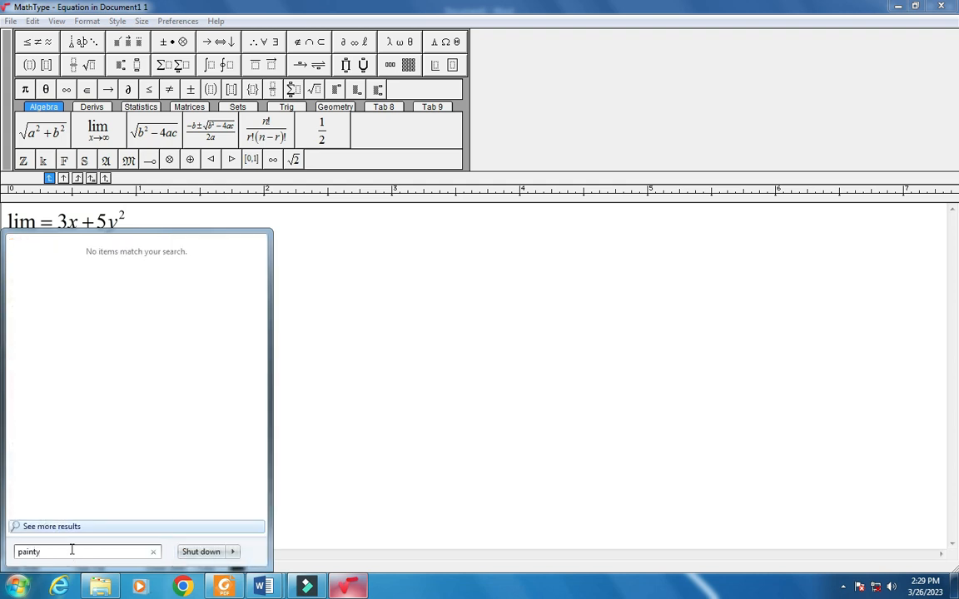
pyautogui.press('BackSpace')
pyautogui.press('Return')
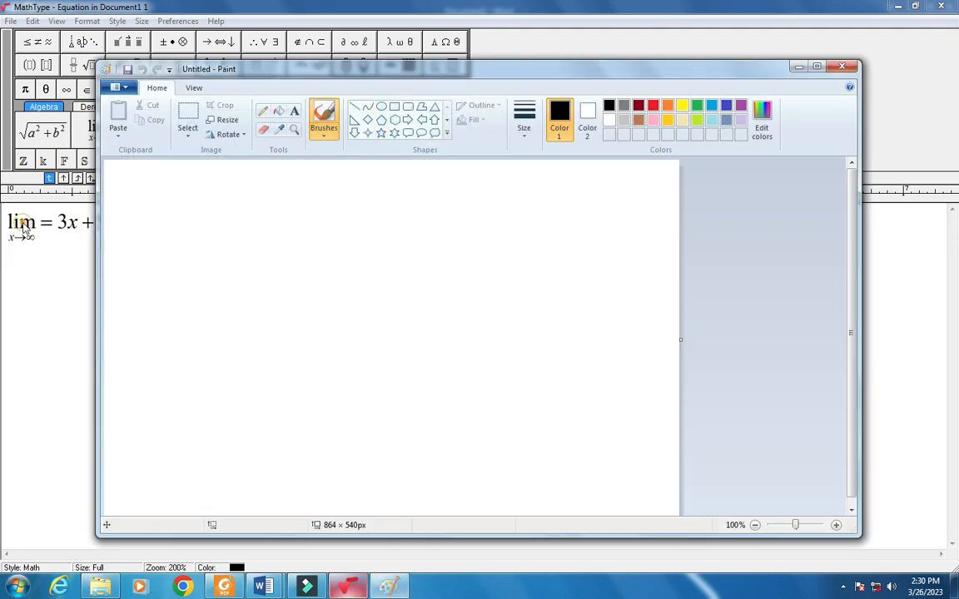
# Return to MathType and add the equation x + 3y² = 7 on a new line below the limit equation.
pyautogui.click(23, 231)
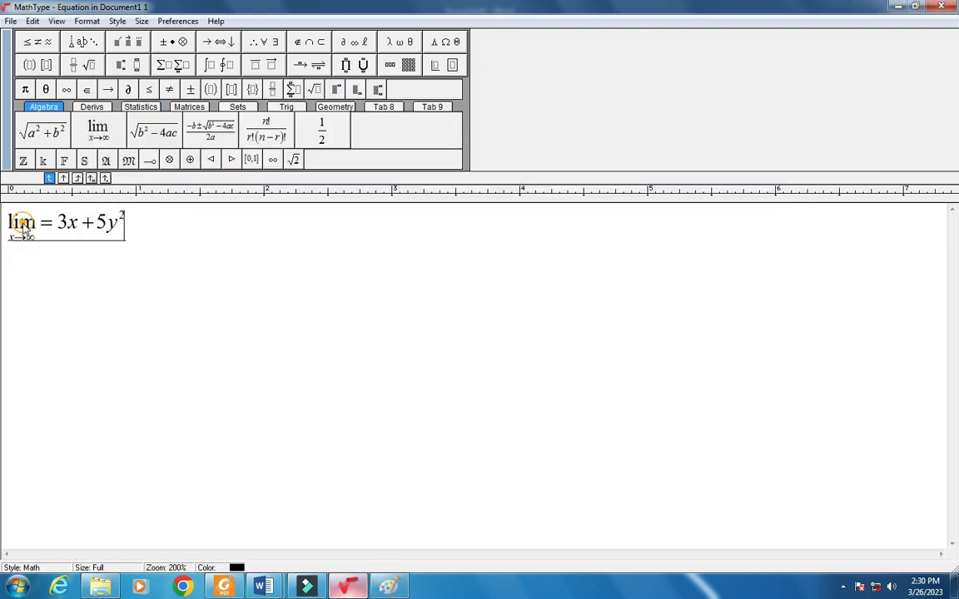
pyautogui.moveTo(149, 232); pyautogui.dragTo(3, 221)
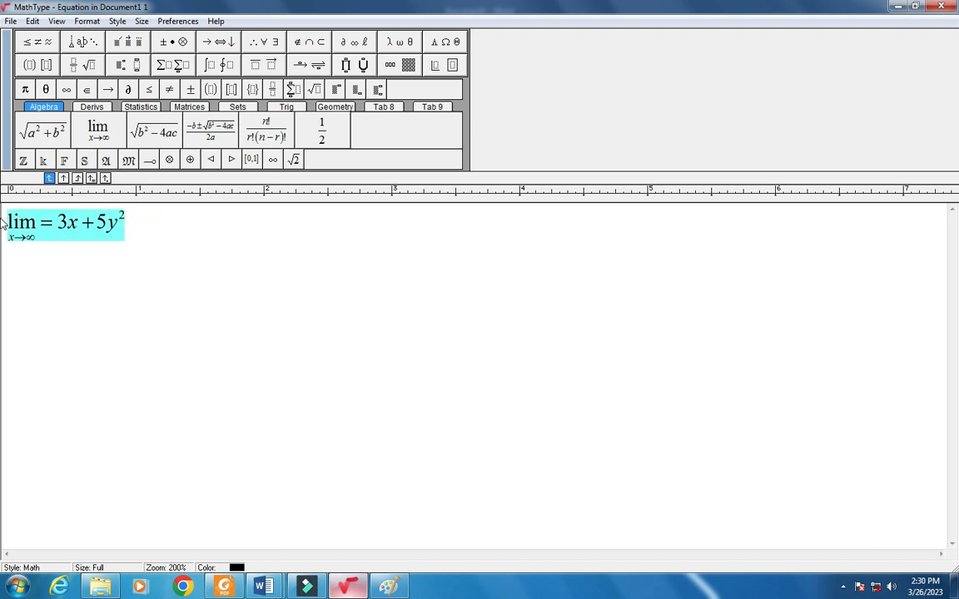
pyautogui.click(146, 236)
pyautogui.press('Return')
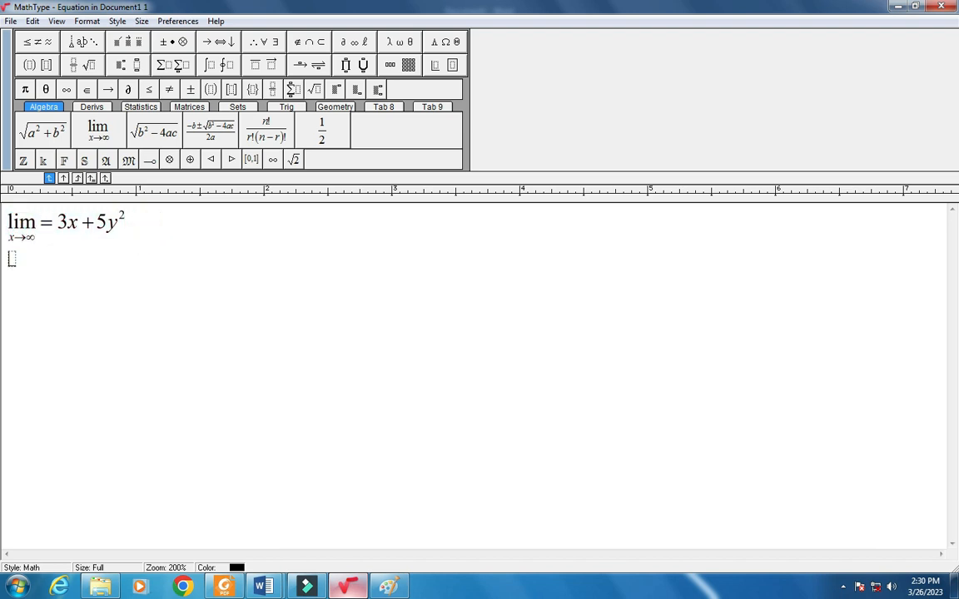
pyautogui.write('x+3y')
pyautogui.hotkey('ctrl', 'h')
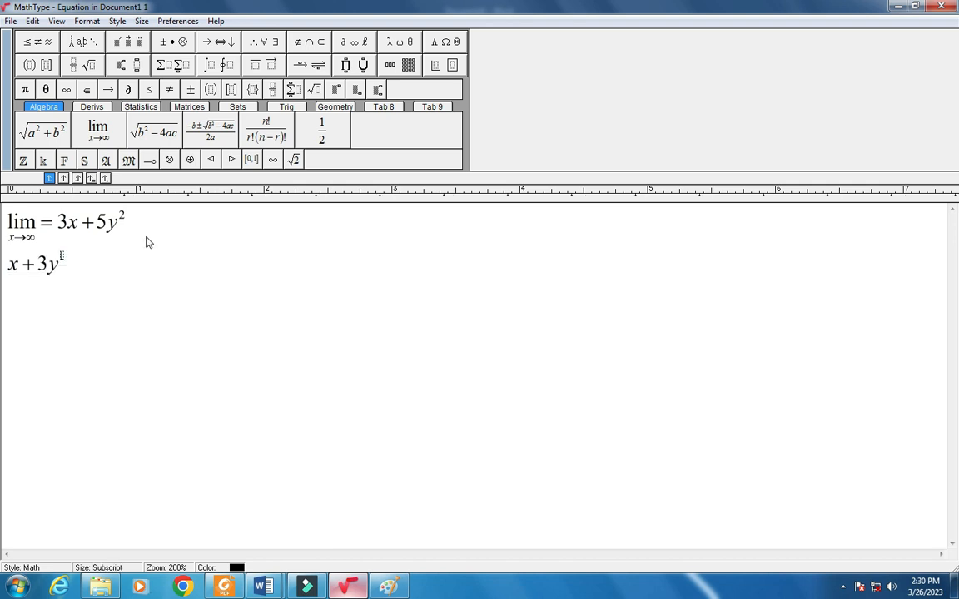
pyautogui.write('2')
pyautogui.press('Right')
pyautogui.write('=7')
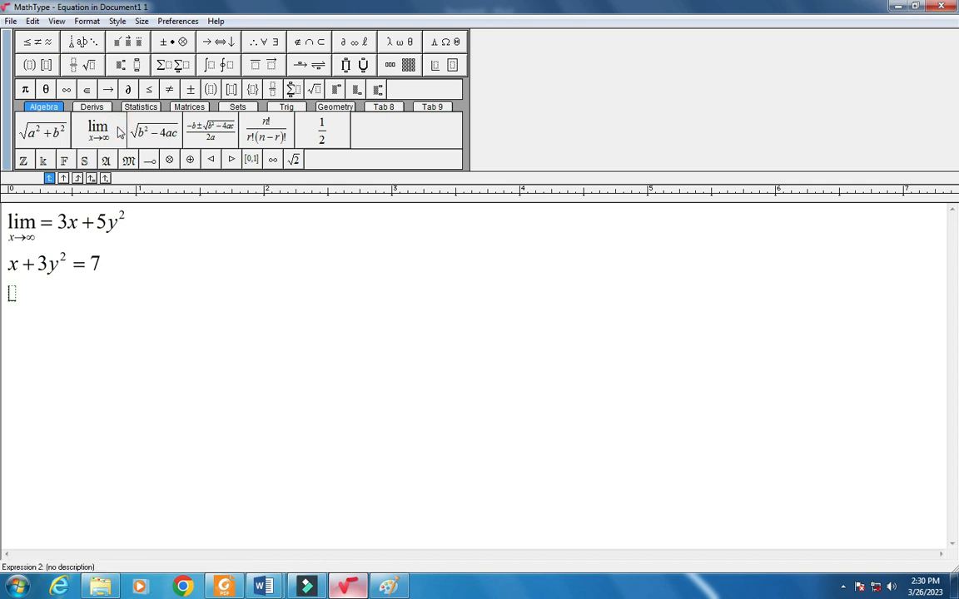
# Add a third equation line reading lim x→∞ = ∑5x, using the limit expression and the summation template without limits.
pyautogui.click(118, 132)
pyautogui.write('=')
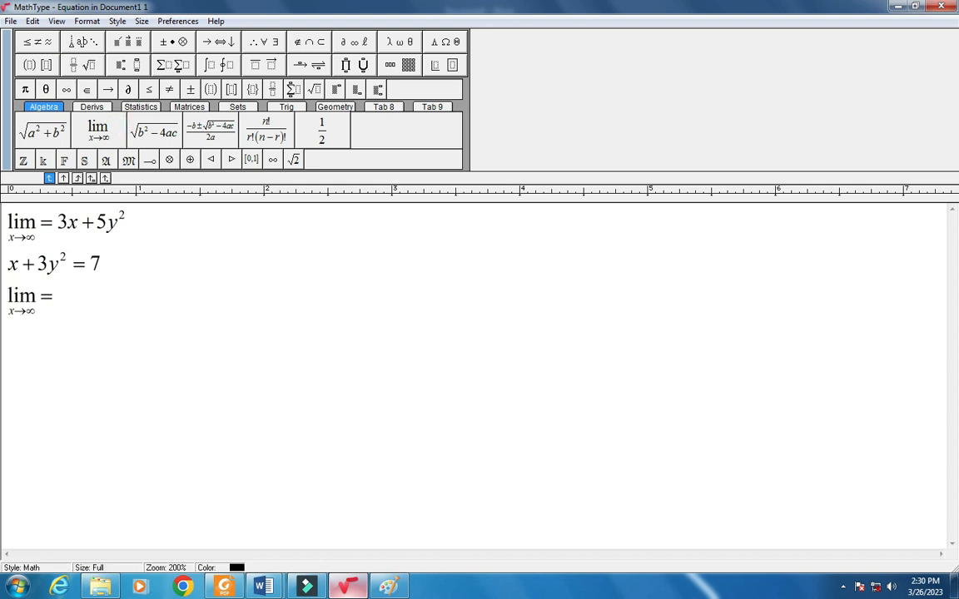
pyautogui.click(172, 64)
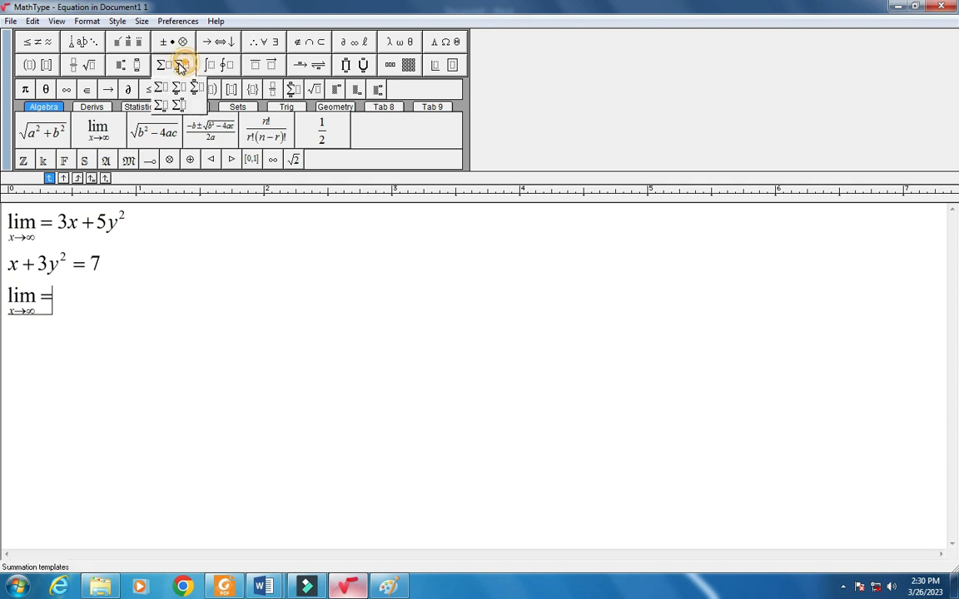
pyautogui.click(152, 79)
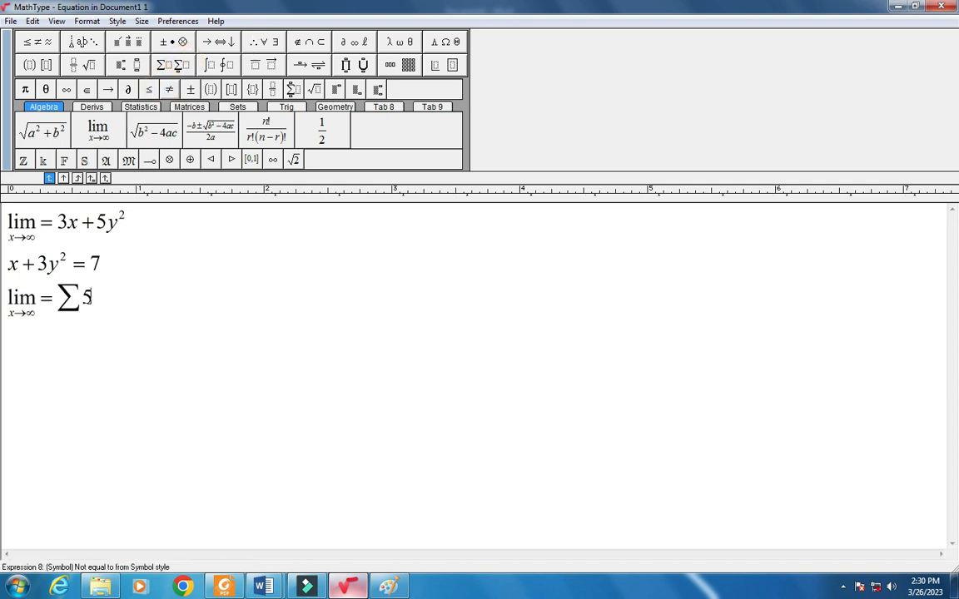
# Copy all three MathType equation lines and switch to Paint.
pyautogui.hotkey('ctrl', 'a')
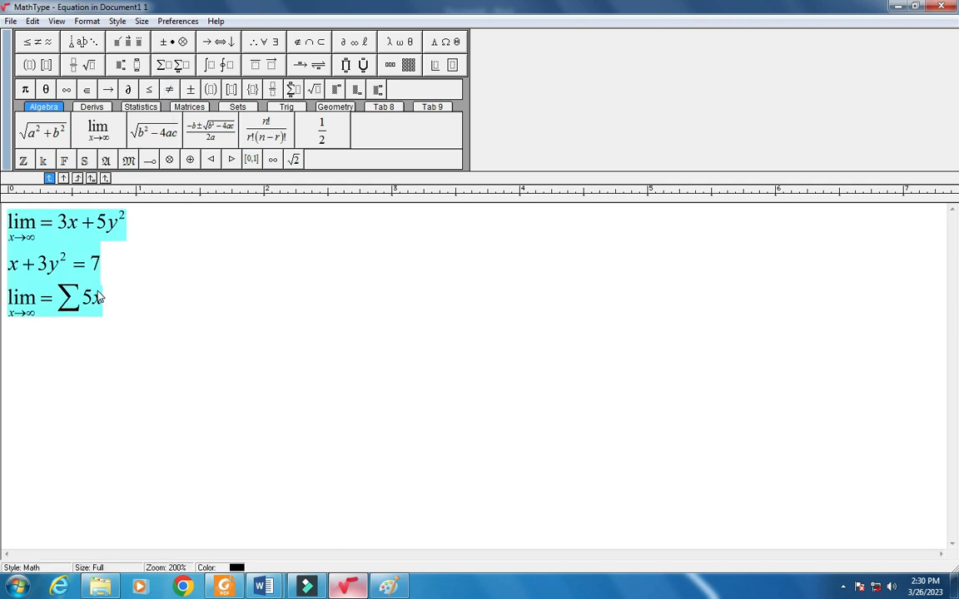
pyautogui.click(388, 587)
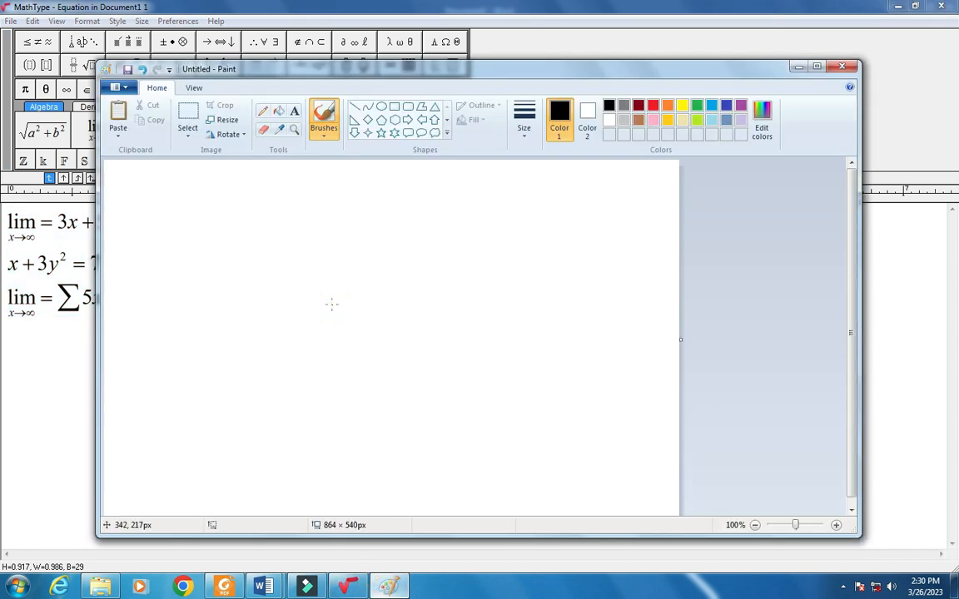
# Try pasting the equations into Paint and enlarging them to about 141 × 127 px, and undo it.
pyautogui.hotkey('ctrl', 'v')
pyautogui.moveTo(133, 190); pyautogui.dragTo(371, 385)
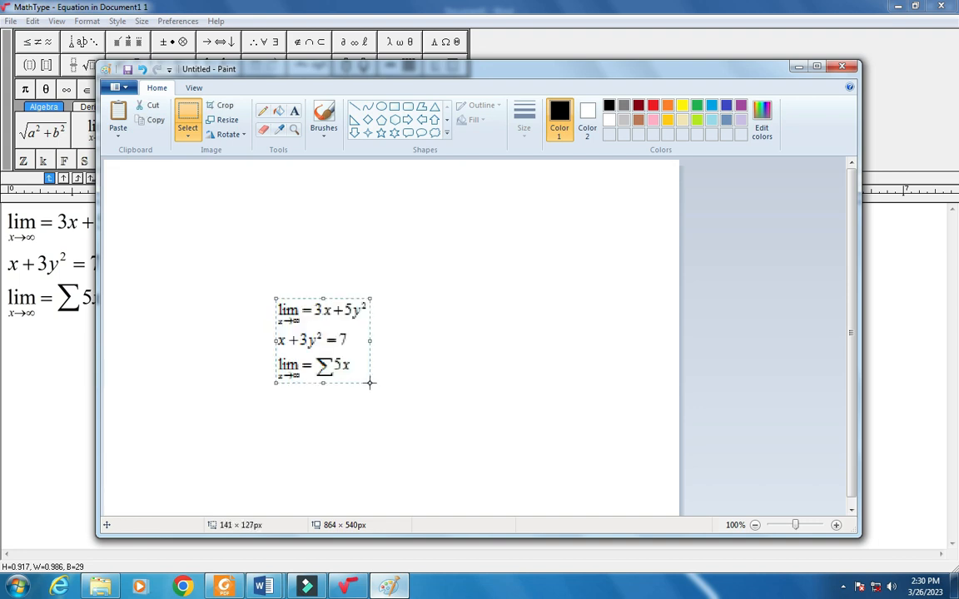
pyautogui.hotkey('ctrl', 'z')
pyautogui.hotkey('ctrl', 'z')
# Paste the three equations onto the Paint canvas and place them just below its middle.
pyautogui.hotkey('ctrl', 'v')
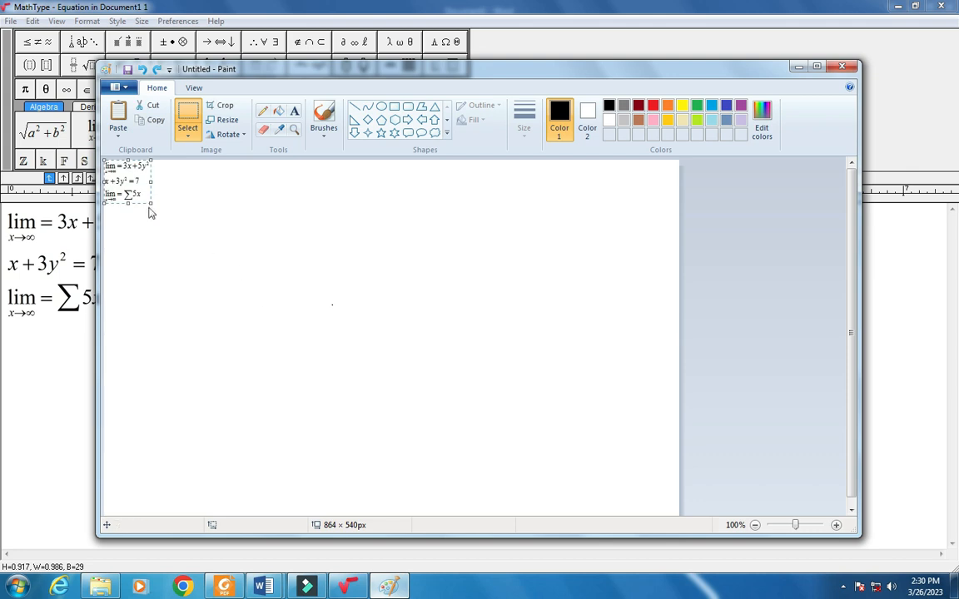
pyautogui.moveTo(139, 193); pyautogui.dragTo(344, 380)
pyautogui.click(327, 259)
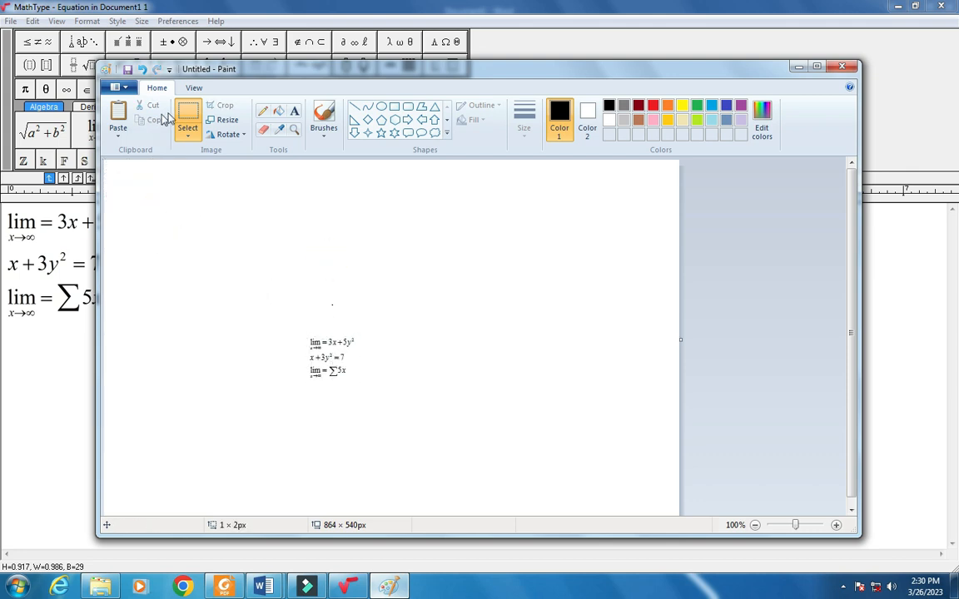
# Copy an area of about 154 × 163 px around the equations in Paint and paste it below the quadratic formula in Word's Document1.
pyautogui.moveTo(283, 317)
pyautogui.mouseDown()
pyautogui.moveTo(372, 449)
pyautogui.moveTo(387, 425)
pyautogui.mouseUp()
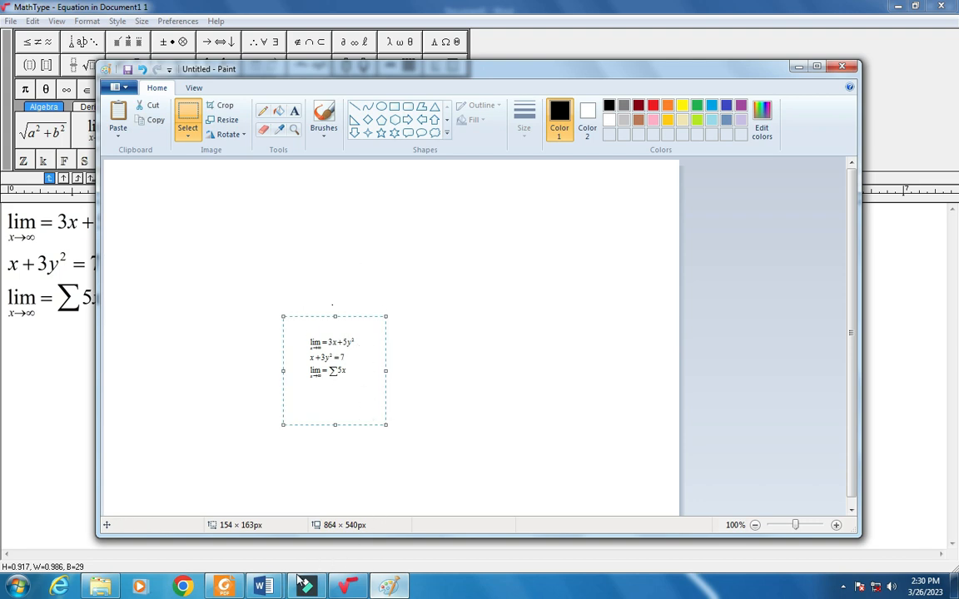
pyautogui.click(274, 587)
pyautogui.click(310, 526)
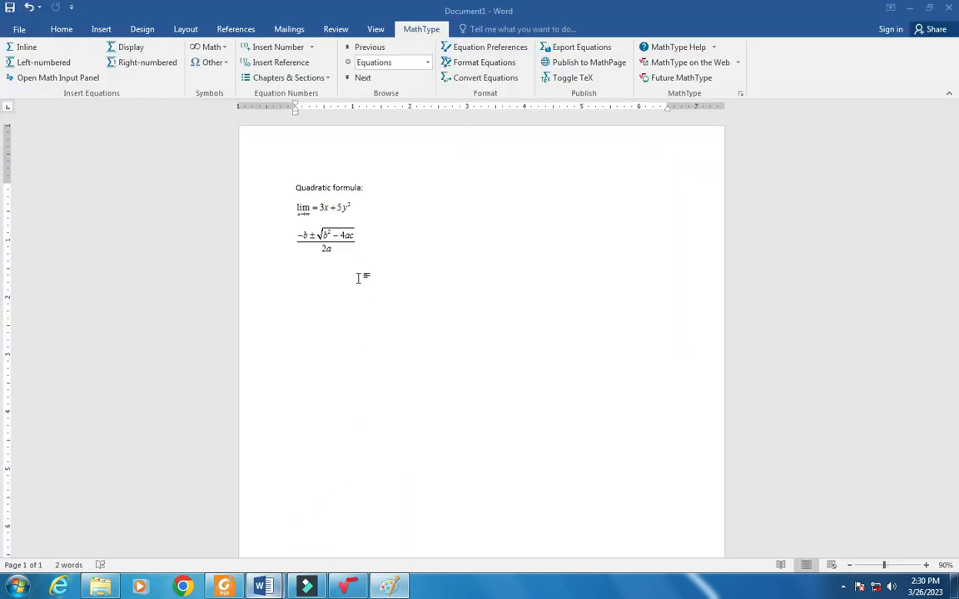
pyautogui.click(359, 242)
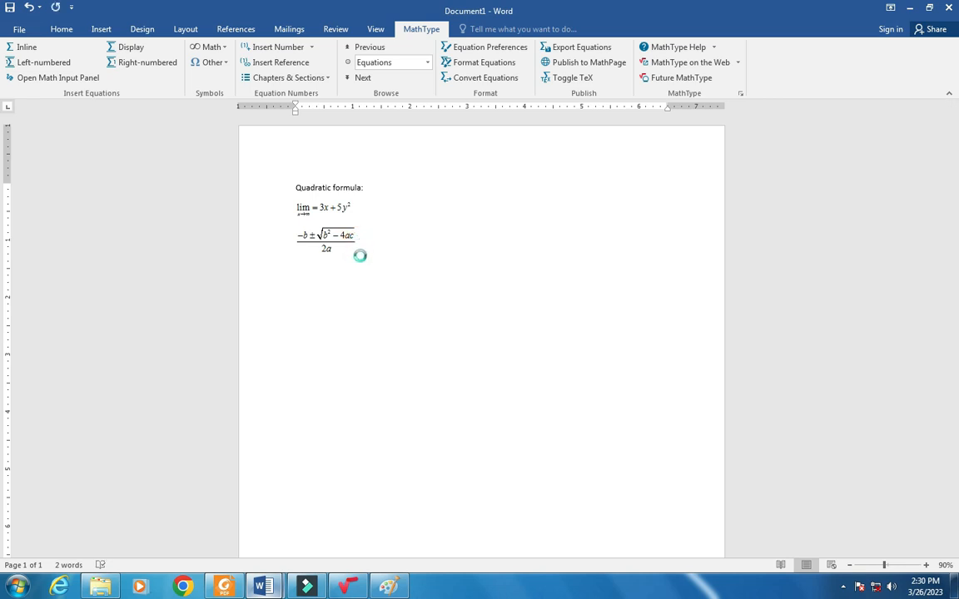
pyautogui.hotkey('ctrl', 'v')
pyautogui.click(374, 354)
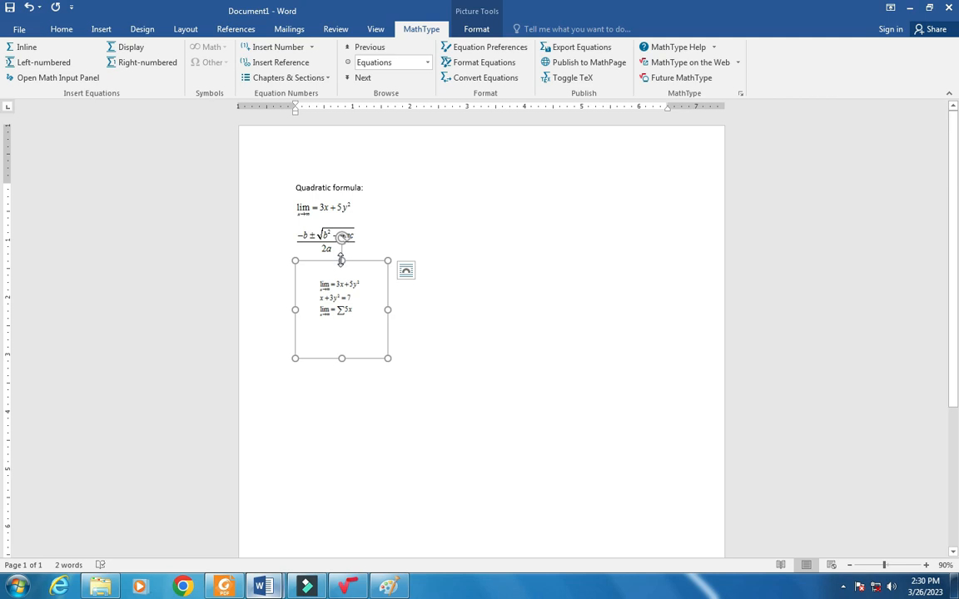
# Select the equations in Paint with a tighter frame of about 95 × 88 px, and close Paint without saving.
pyautogui.click(388, 587)
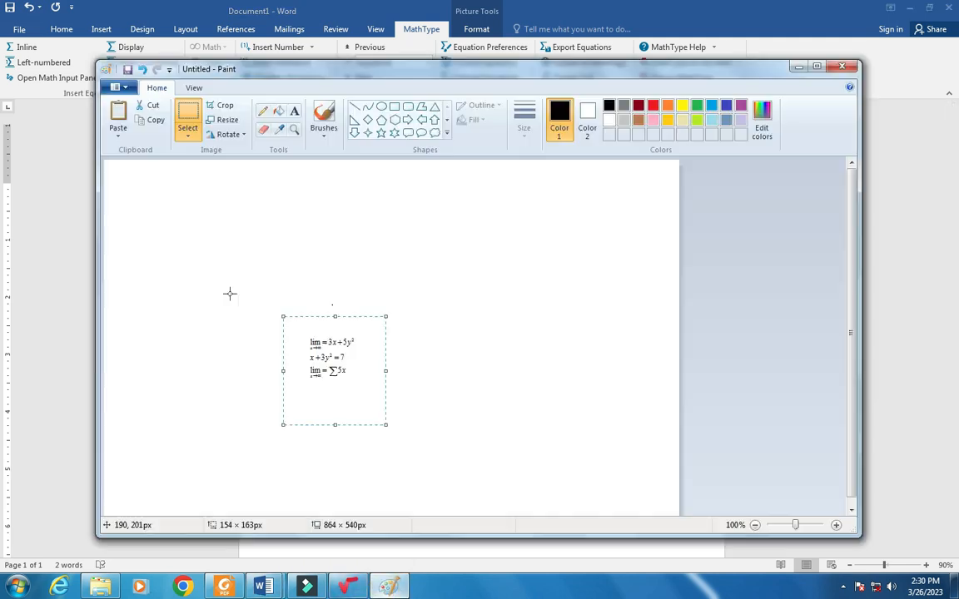
pyautogui.click(245, 278)
pyautogui.moveTo(300, 331)
pyautogui.mouseDown()
pyautogui.moveTo(331, 396)
pyautogui.moveTo(365, 391)
pyautogui.mouseUp()
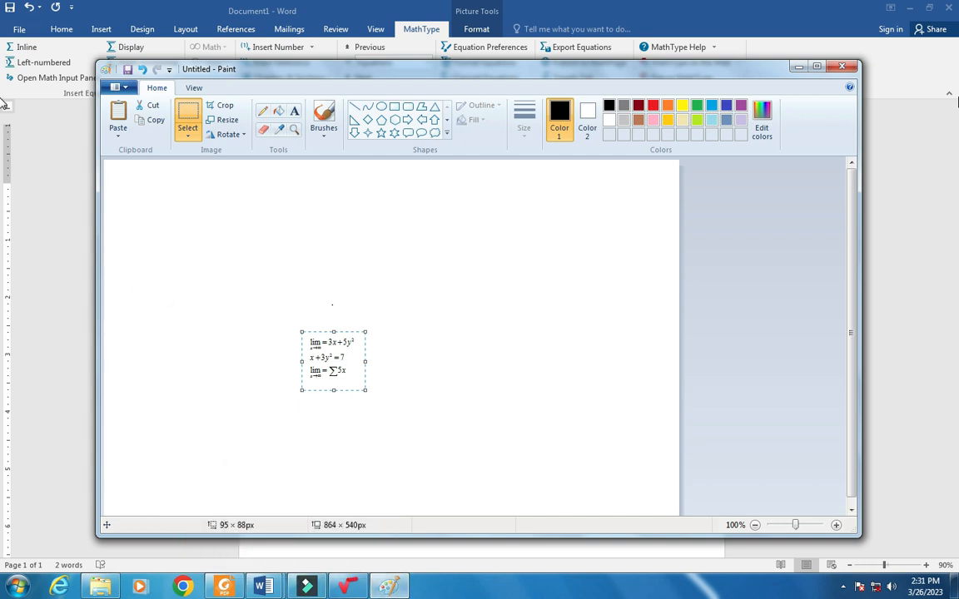
pyautogui.click(841, 66)
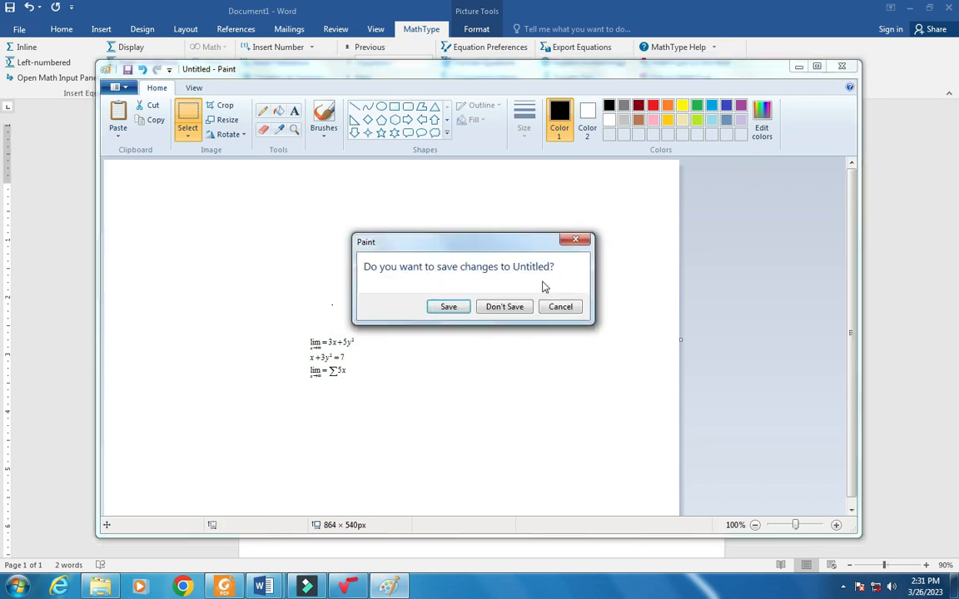
pyautogui.click(489, 306)
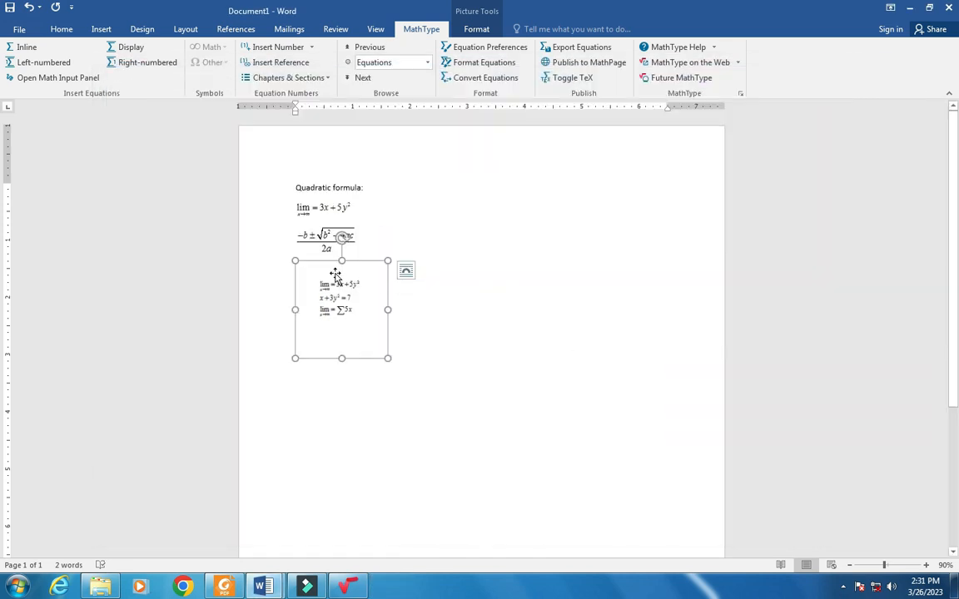
# Look up the vertical bar shortcut under Brackets in the Math Type Shortcut Keysa PDF in Foxit Reader.
pyautogui.click(219, 589)
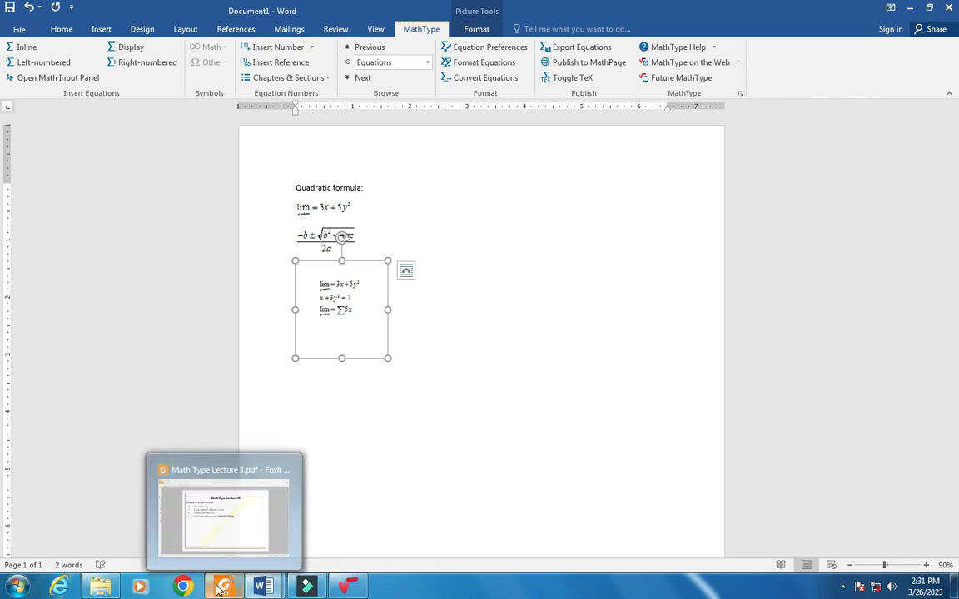
pyautogui.click(171, 46)
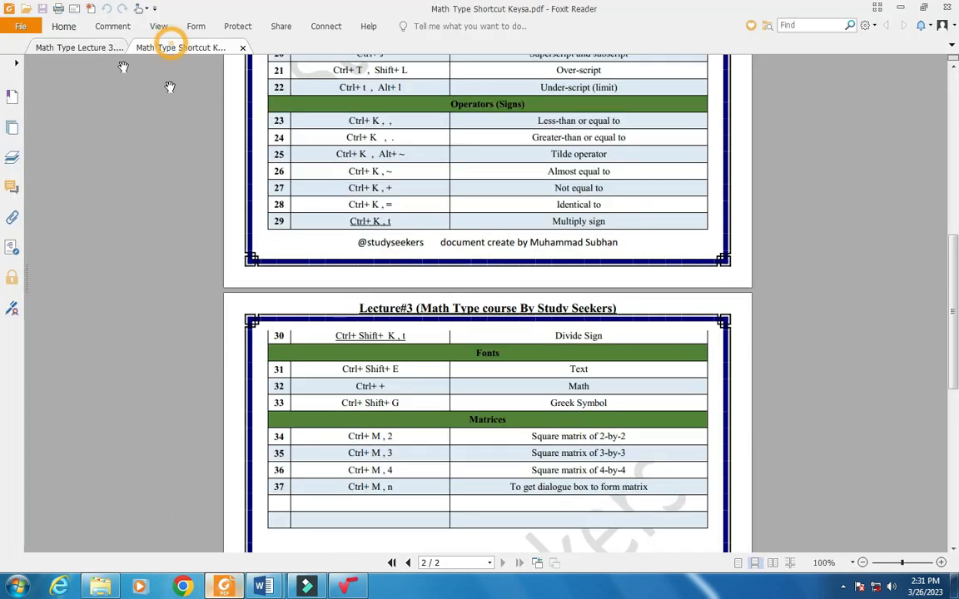
pyautogui.scroll(5, 439, 276)
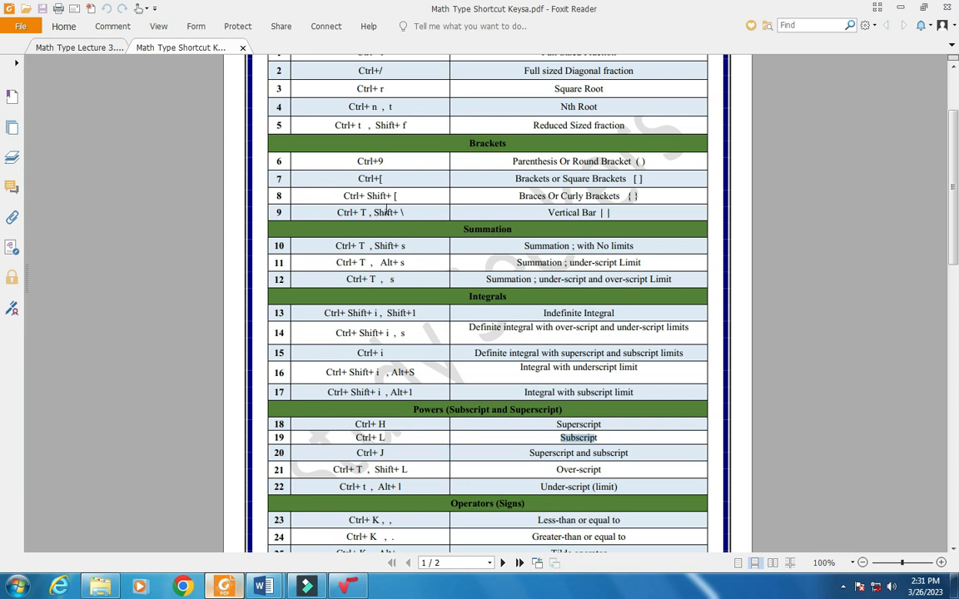
pyautogui.moveTo(364, 213)
pyautogui.mouseDown()
pyautogui.moveTo(321, 217)
pyautogui.moveTo(356, 213)
pyautogui.mouseUp()
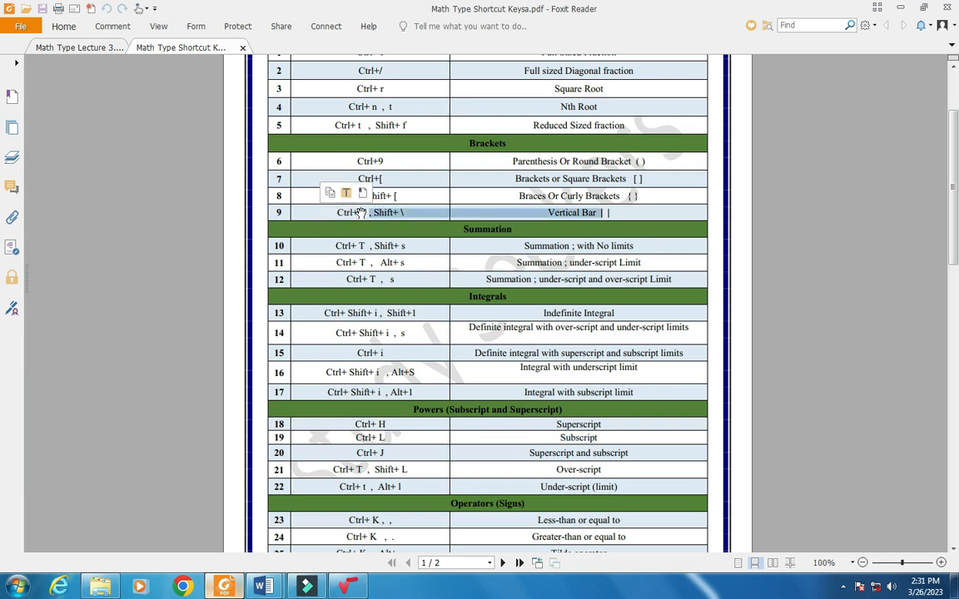
pyautogui.click(413, 214)
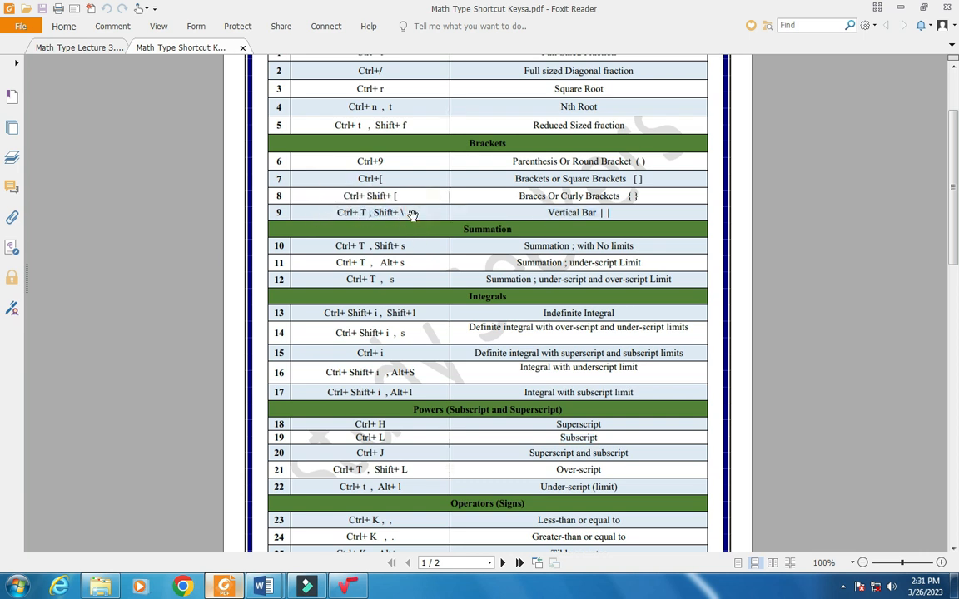
pyautogui.moveTo(407, 213); pyautogui.dragTo(374, 215)
# Return to MathType and delete all three equation lines.
pyautogui.click(342, 591)
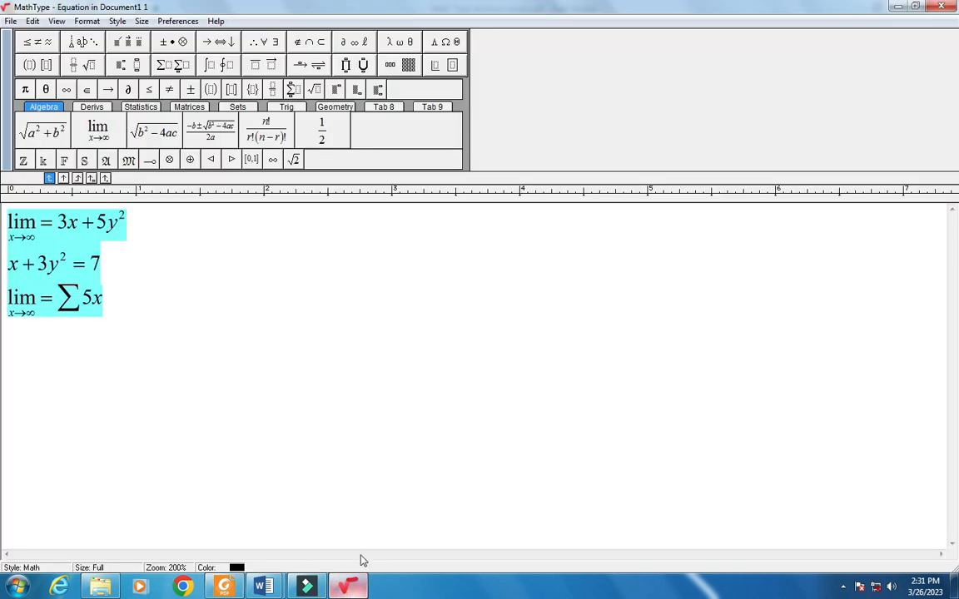
pyautogui.hotkey('ctrl', 't')
pyautogui.press('Delete')
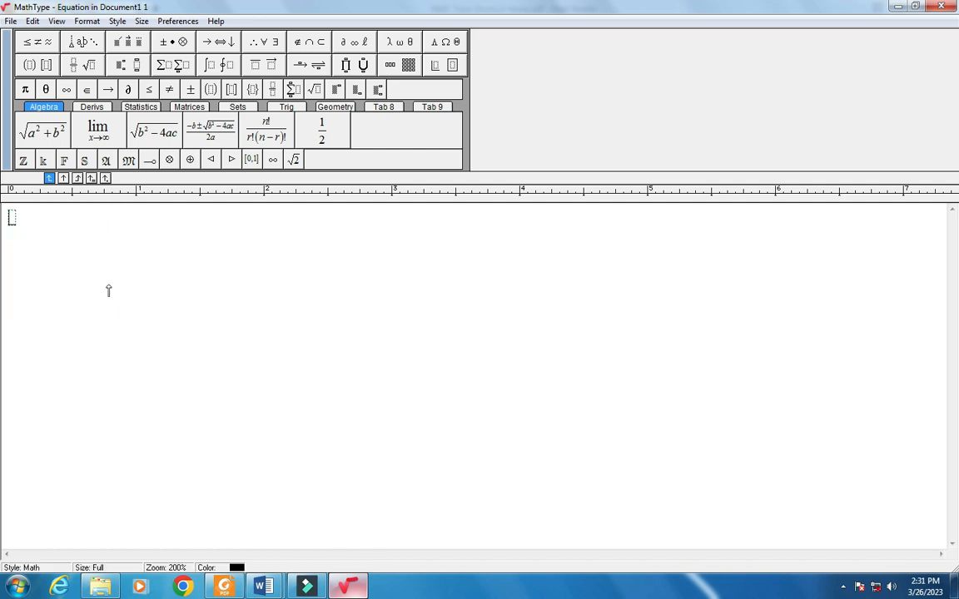
pyautogui.hotkey('ctrl', 't')
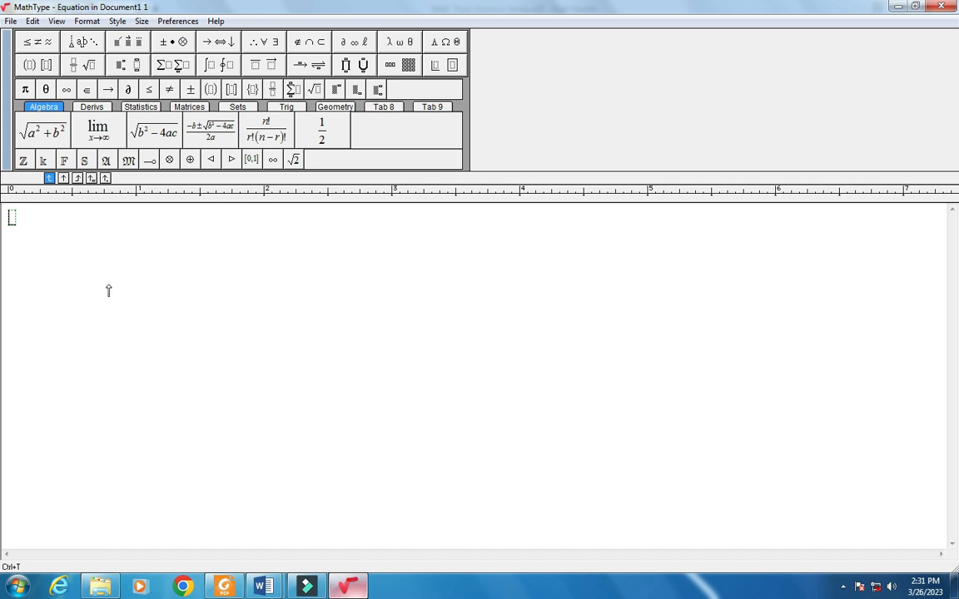
pyautogui.click(275, 587)
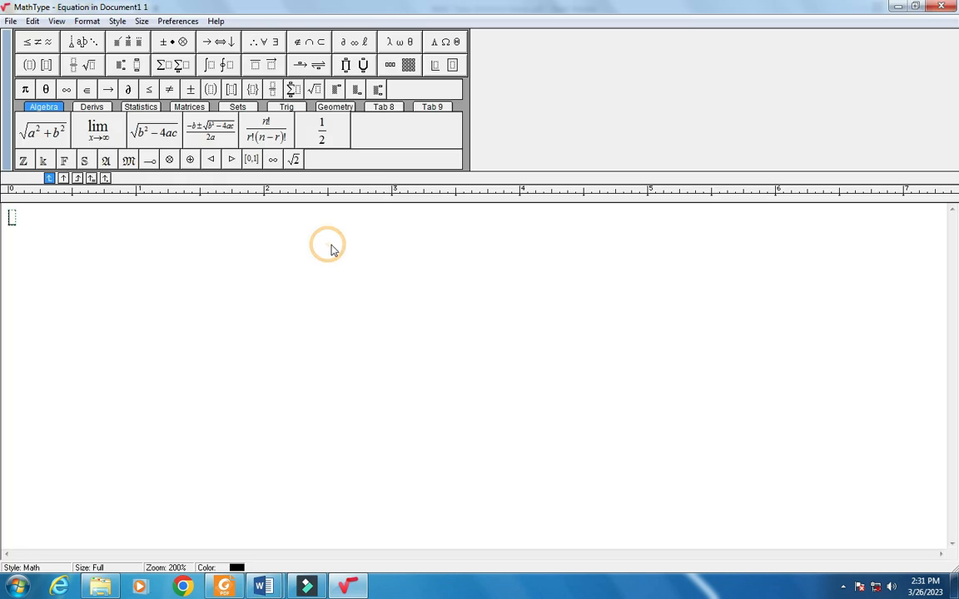
pyautogui.moveTo(325, 589)
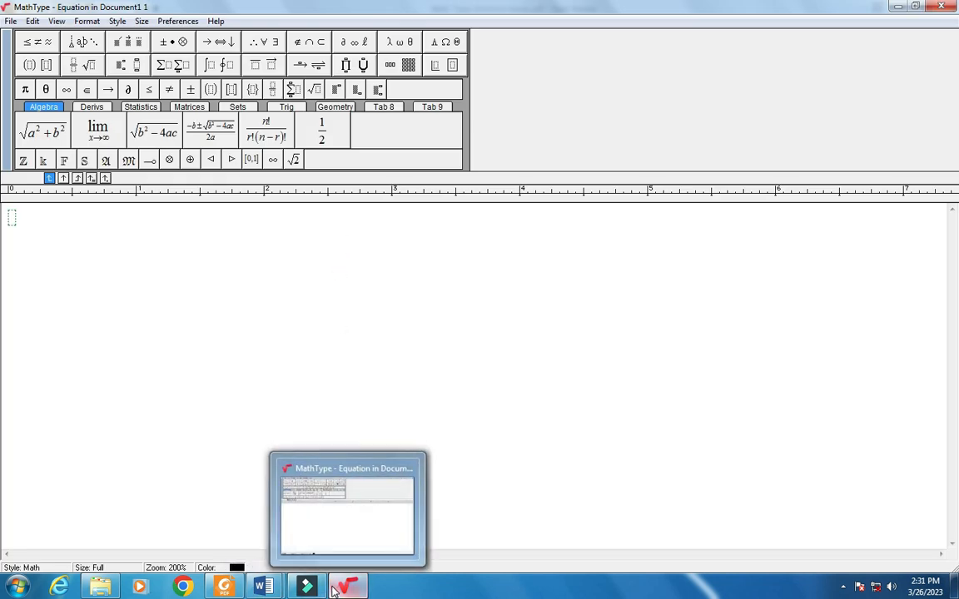
pyautogui.click(503, 358)
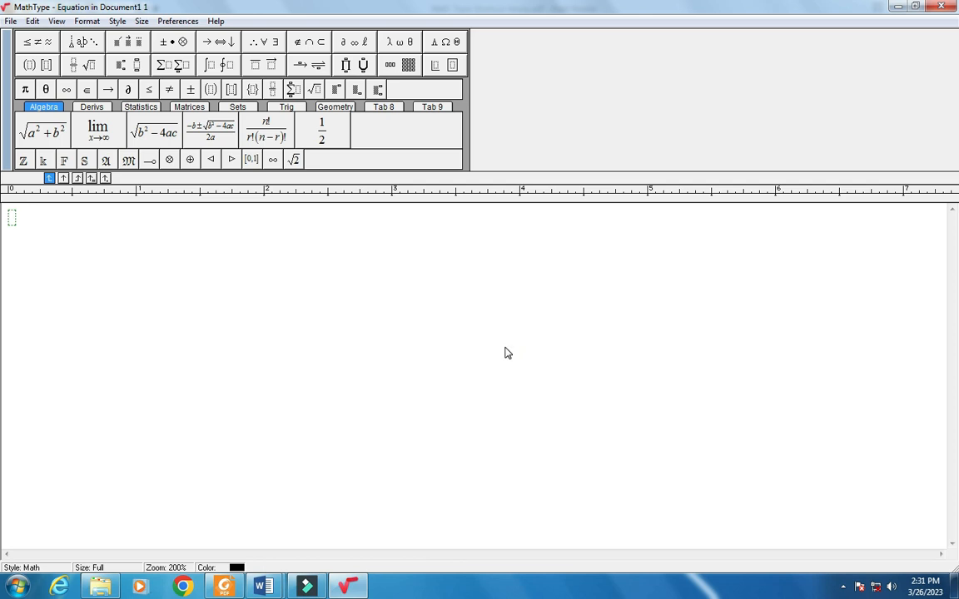
# Switch to the Course Outline document in Word and highlight the bullet "Shortcut Keys and Fast Typing techniques".
pyautogui.moveTo(261, 586)
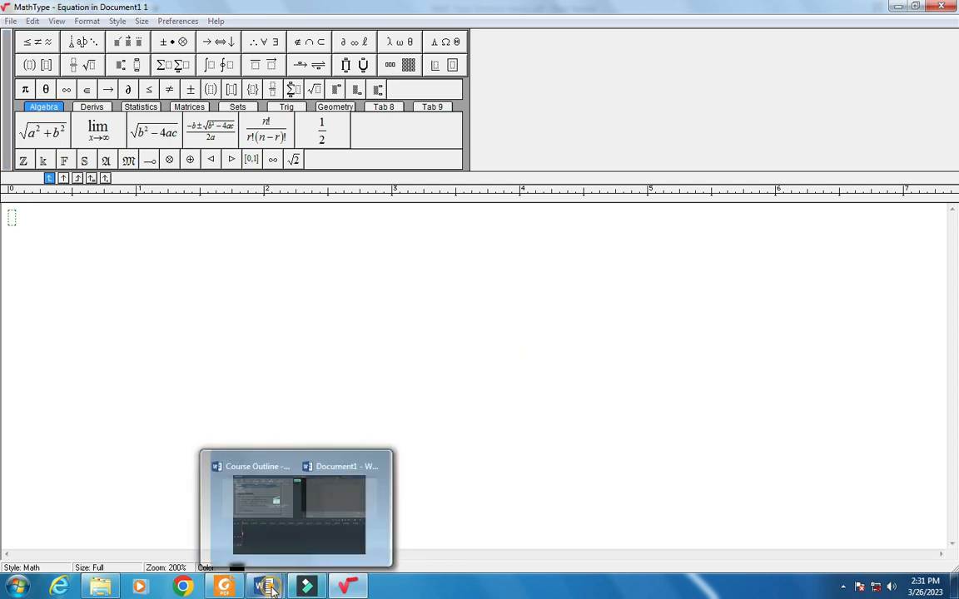
pyautogui.click(242, 538)
pyautogui.tripleClick(336, 416)
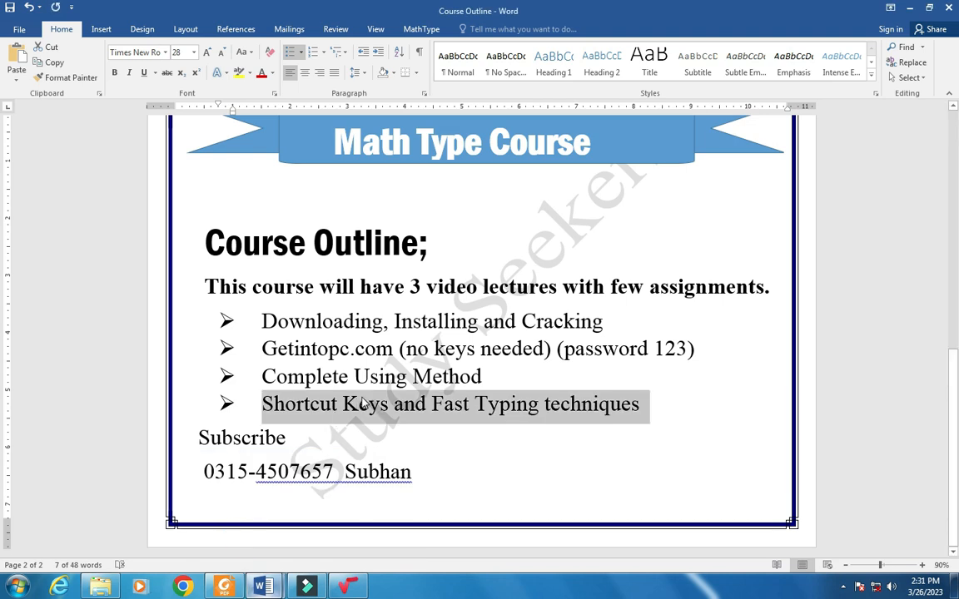